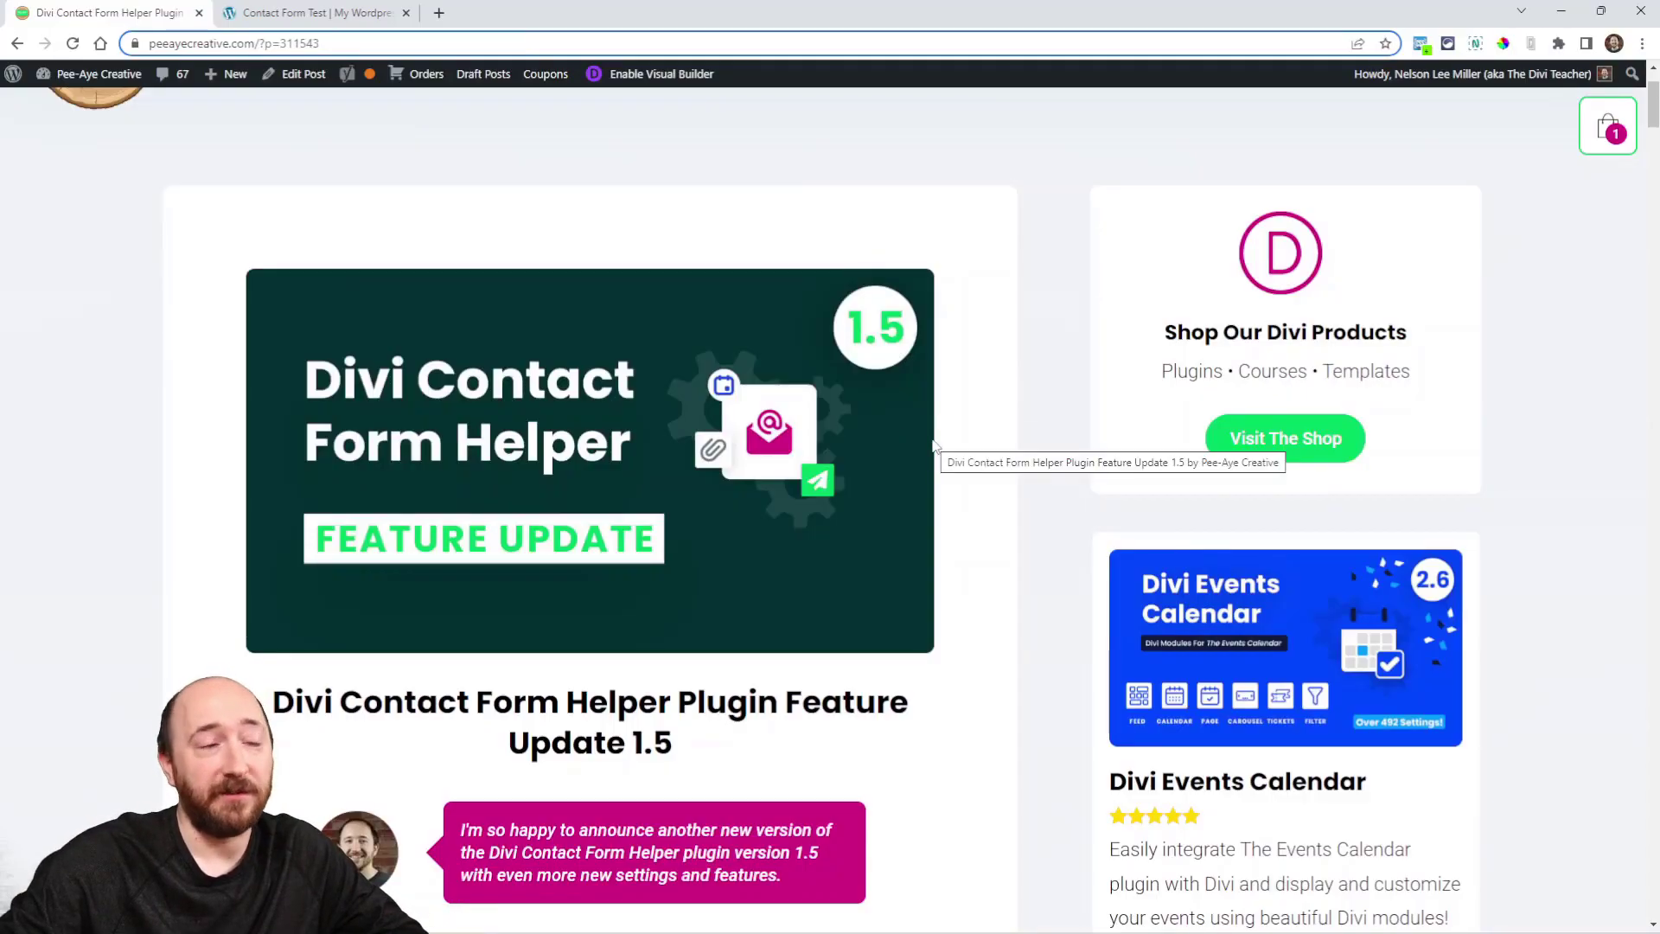
Scroll past the intro and video banner to the Confirmation Email From Name feature
scroll(934, 446, "down", 7)
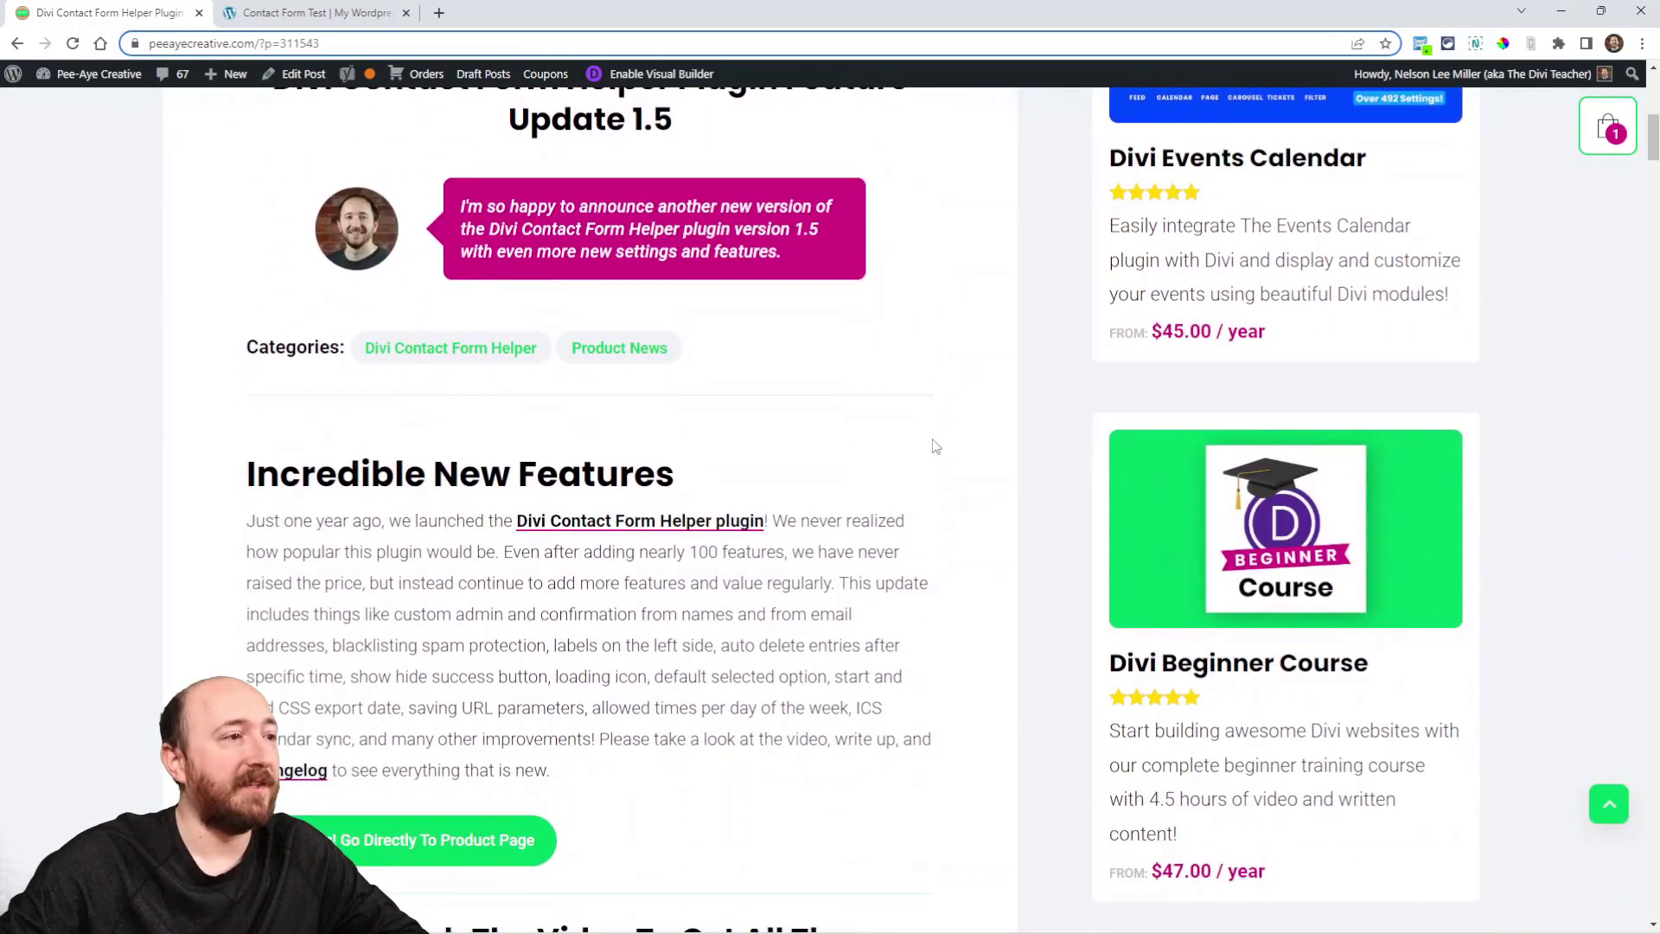
scroll(934, 446, "down", 2)
scroll(914, 468, "down", 3)
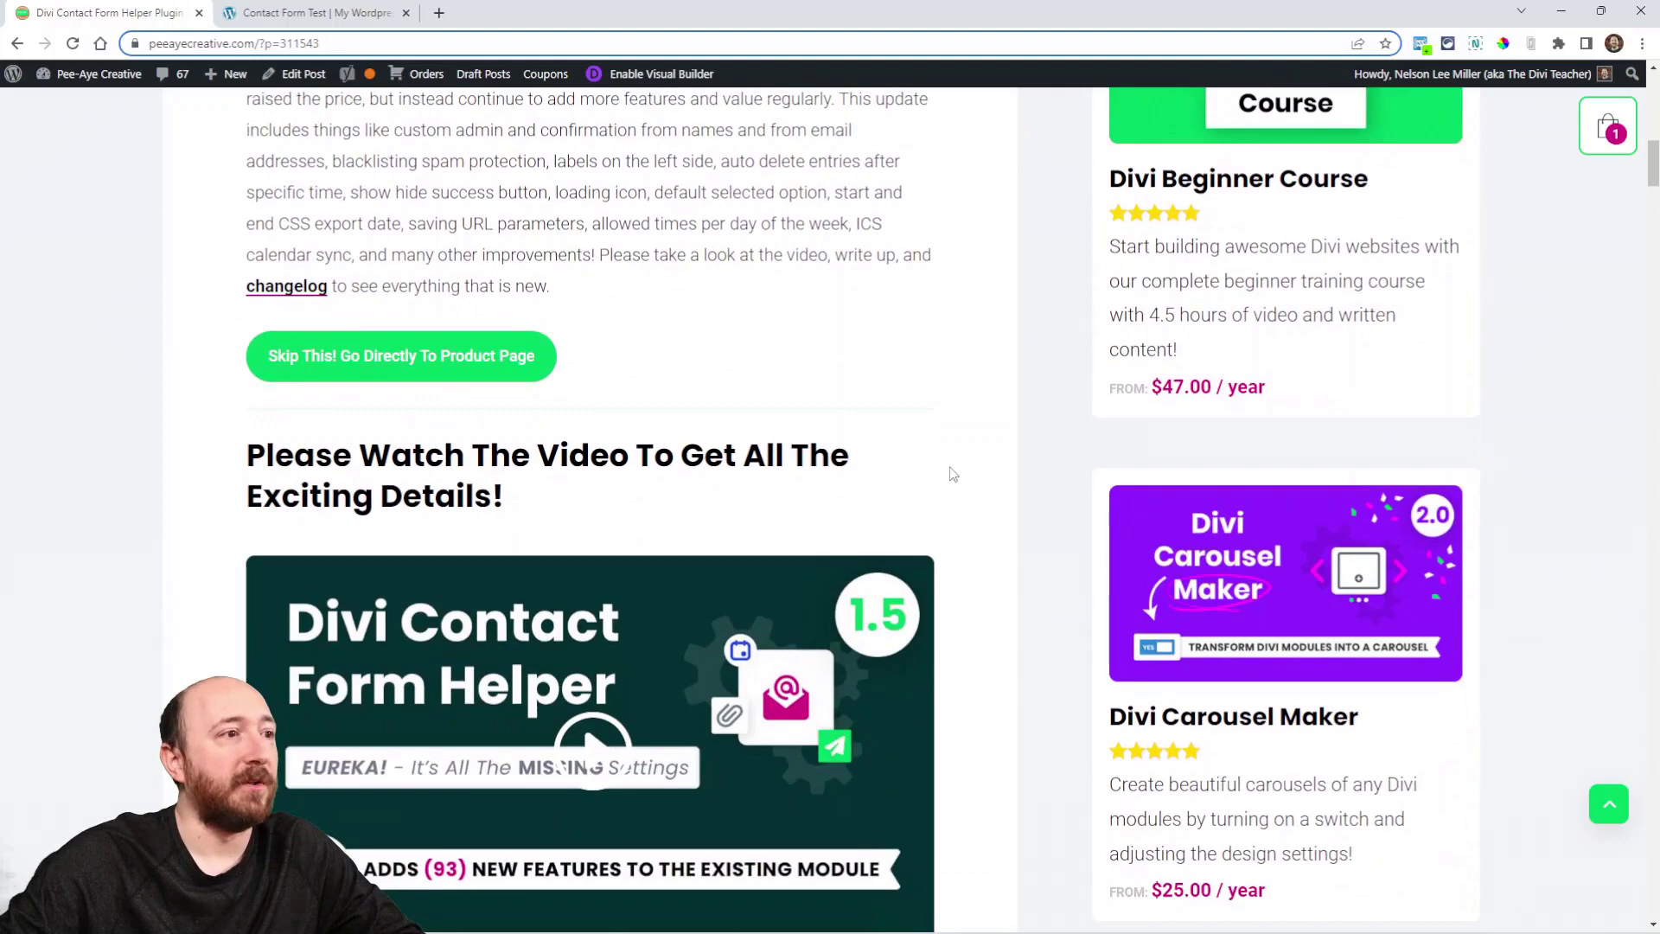
scroll(982, 460, "up", 2)
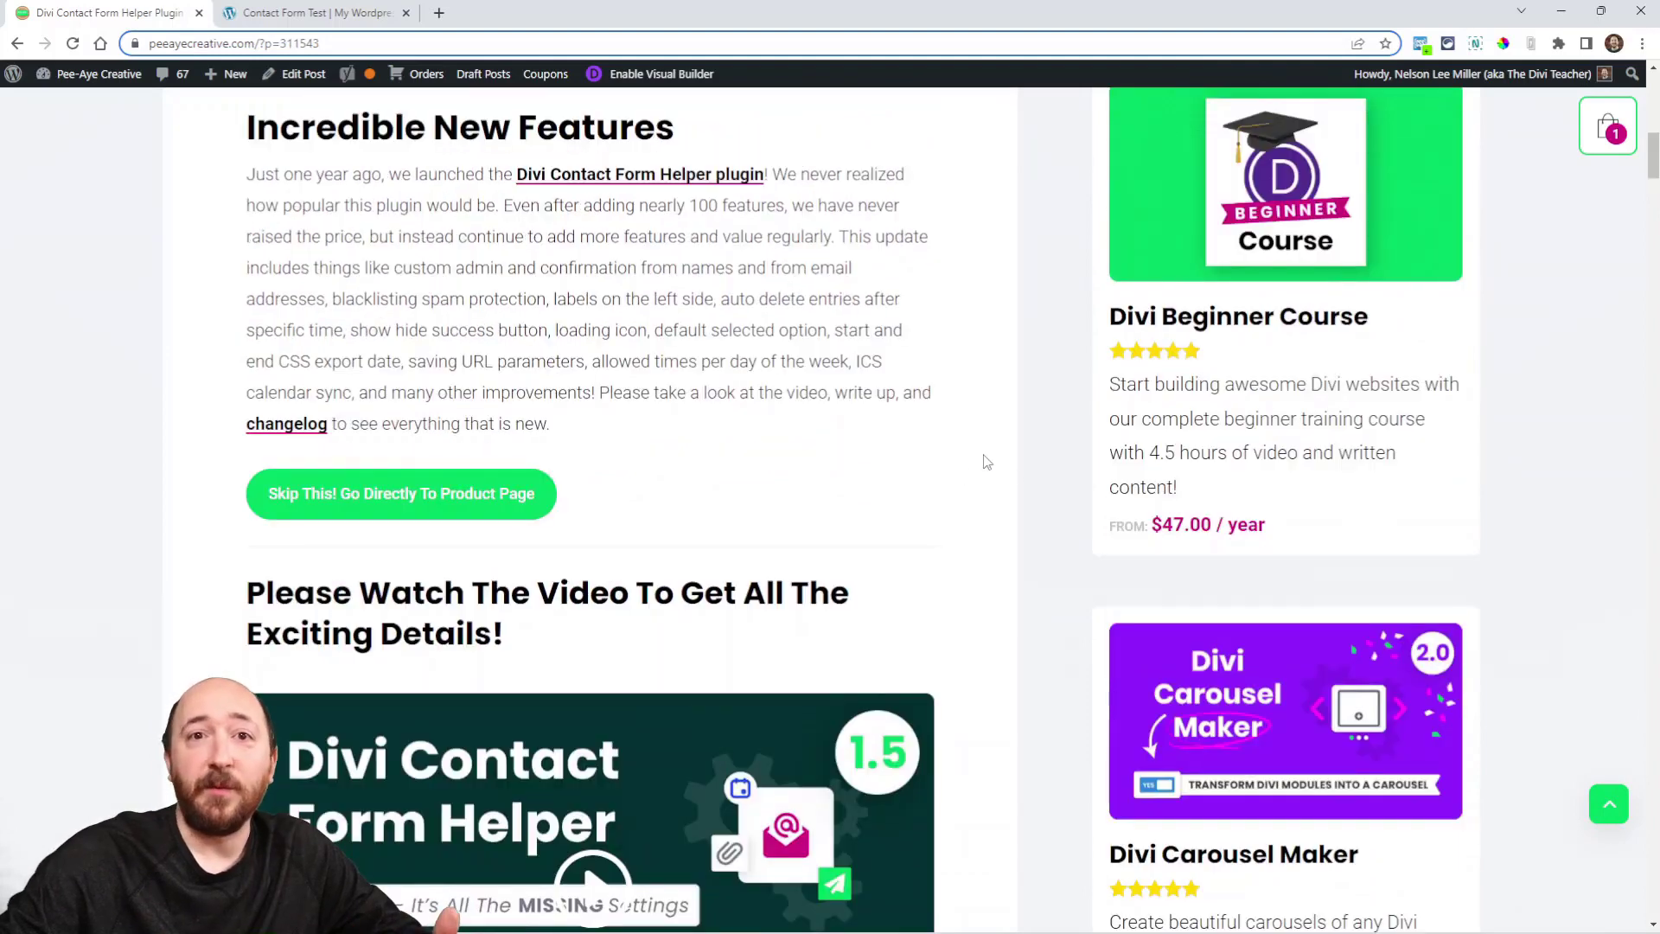
scroll(987, 462, "down", 4)
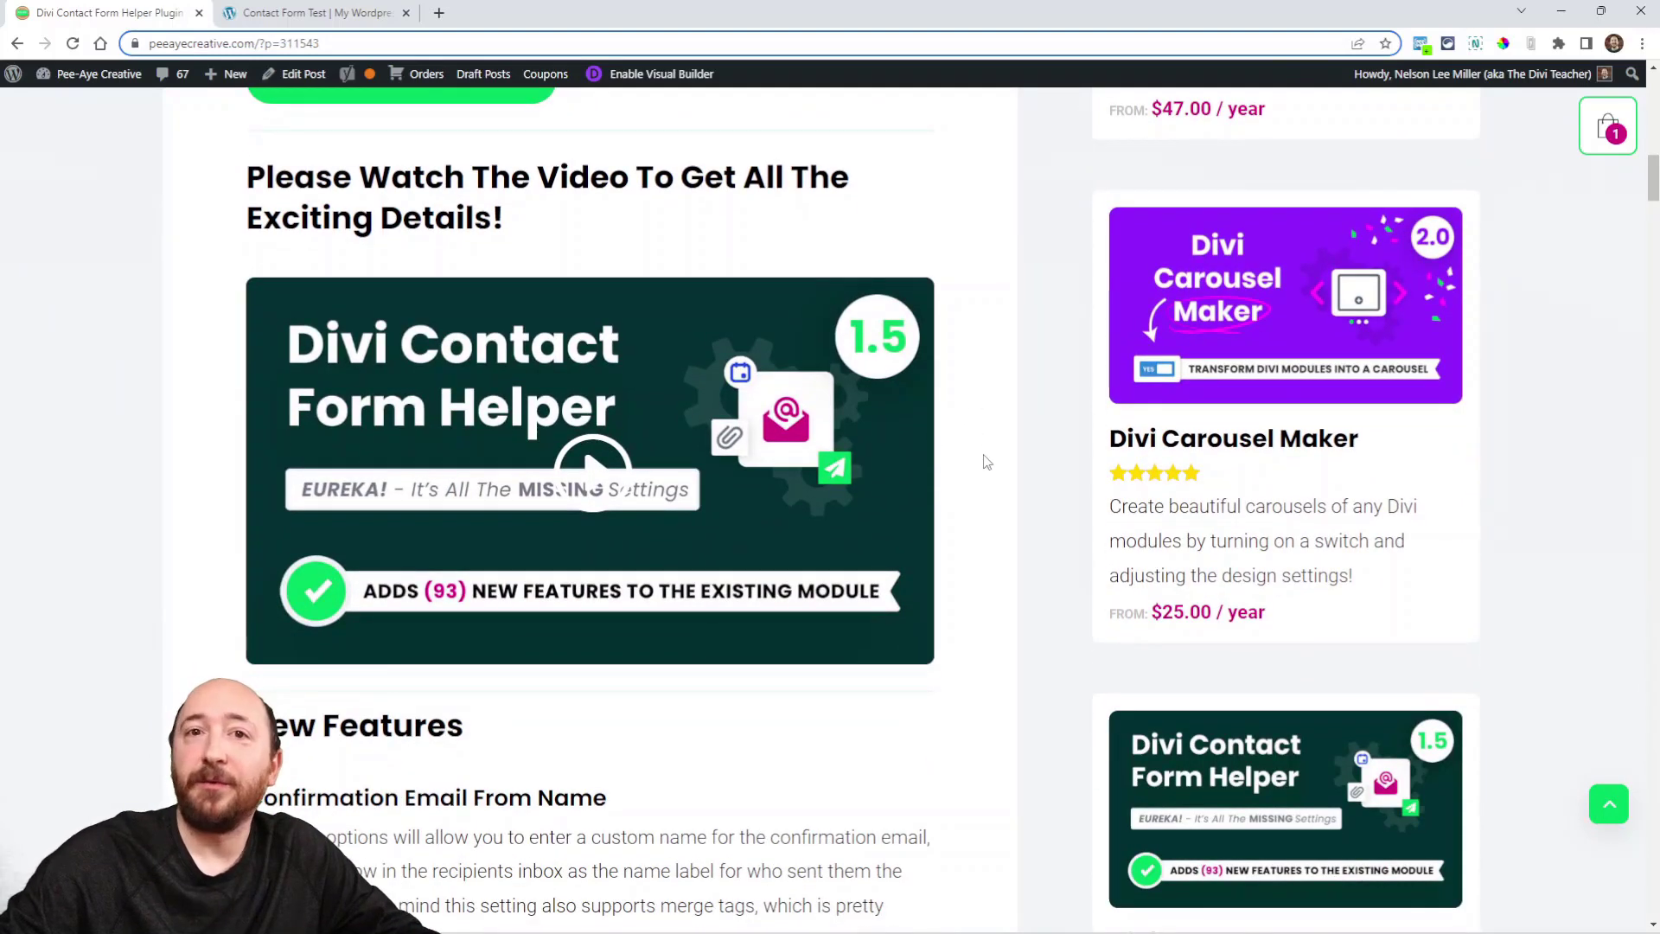
scroll(987, 462, "down", 6)
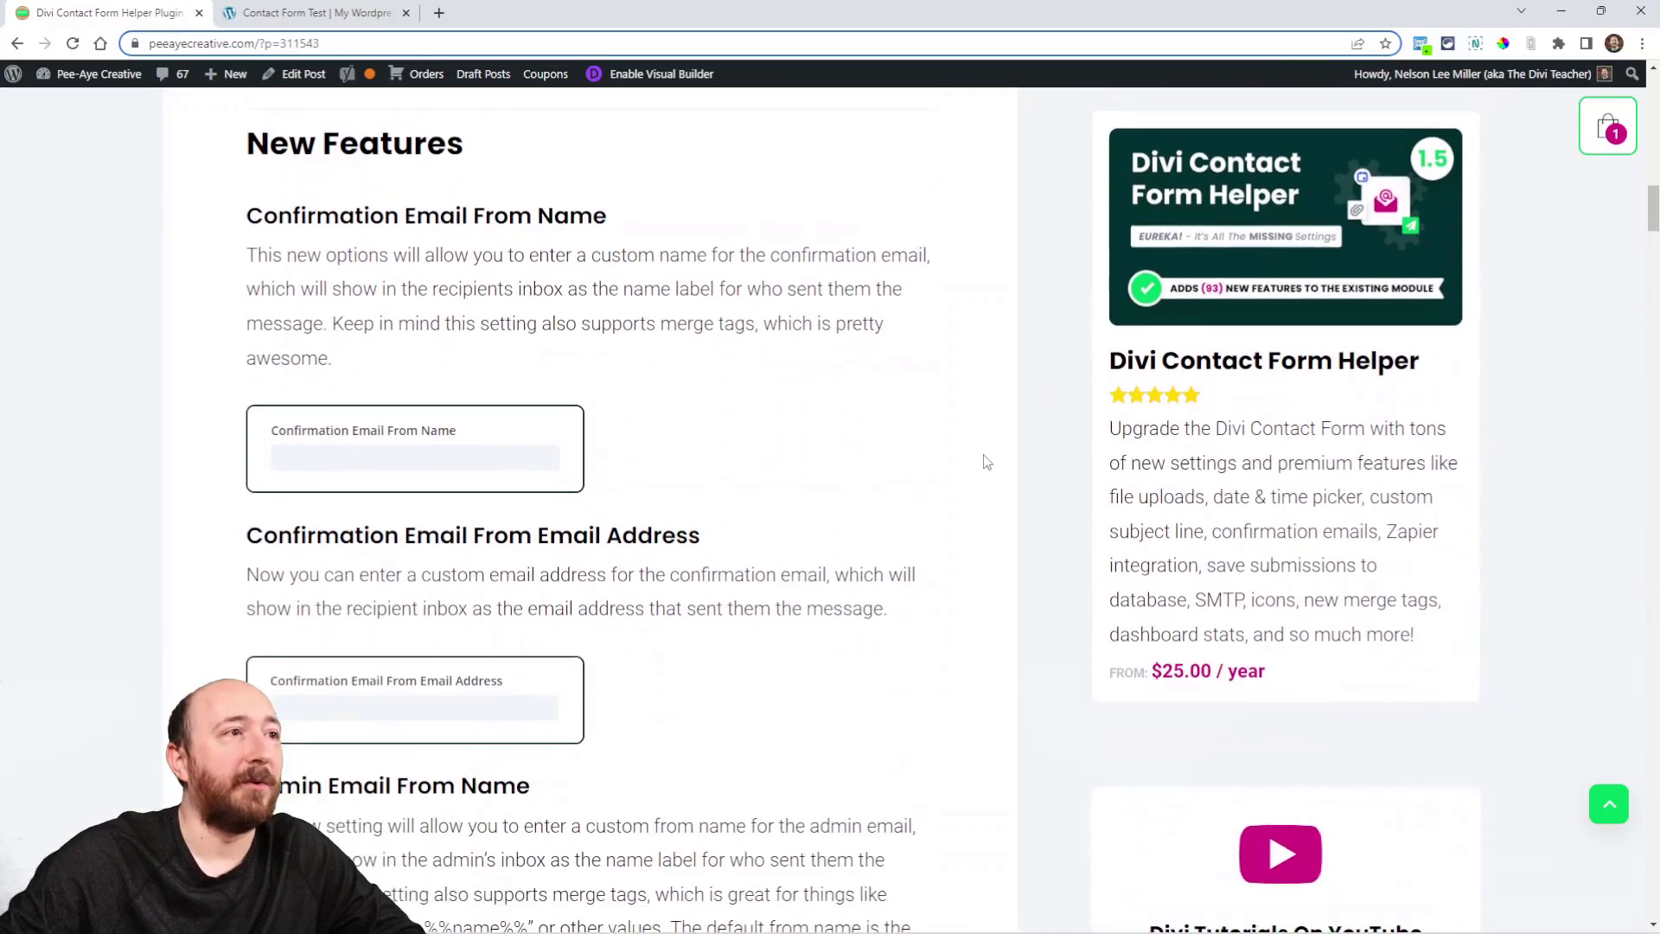
scroll(986, 462, "up", 1)
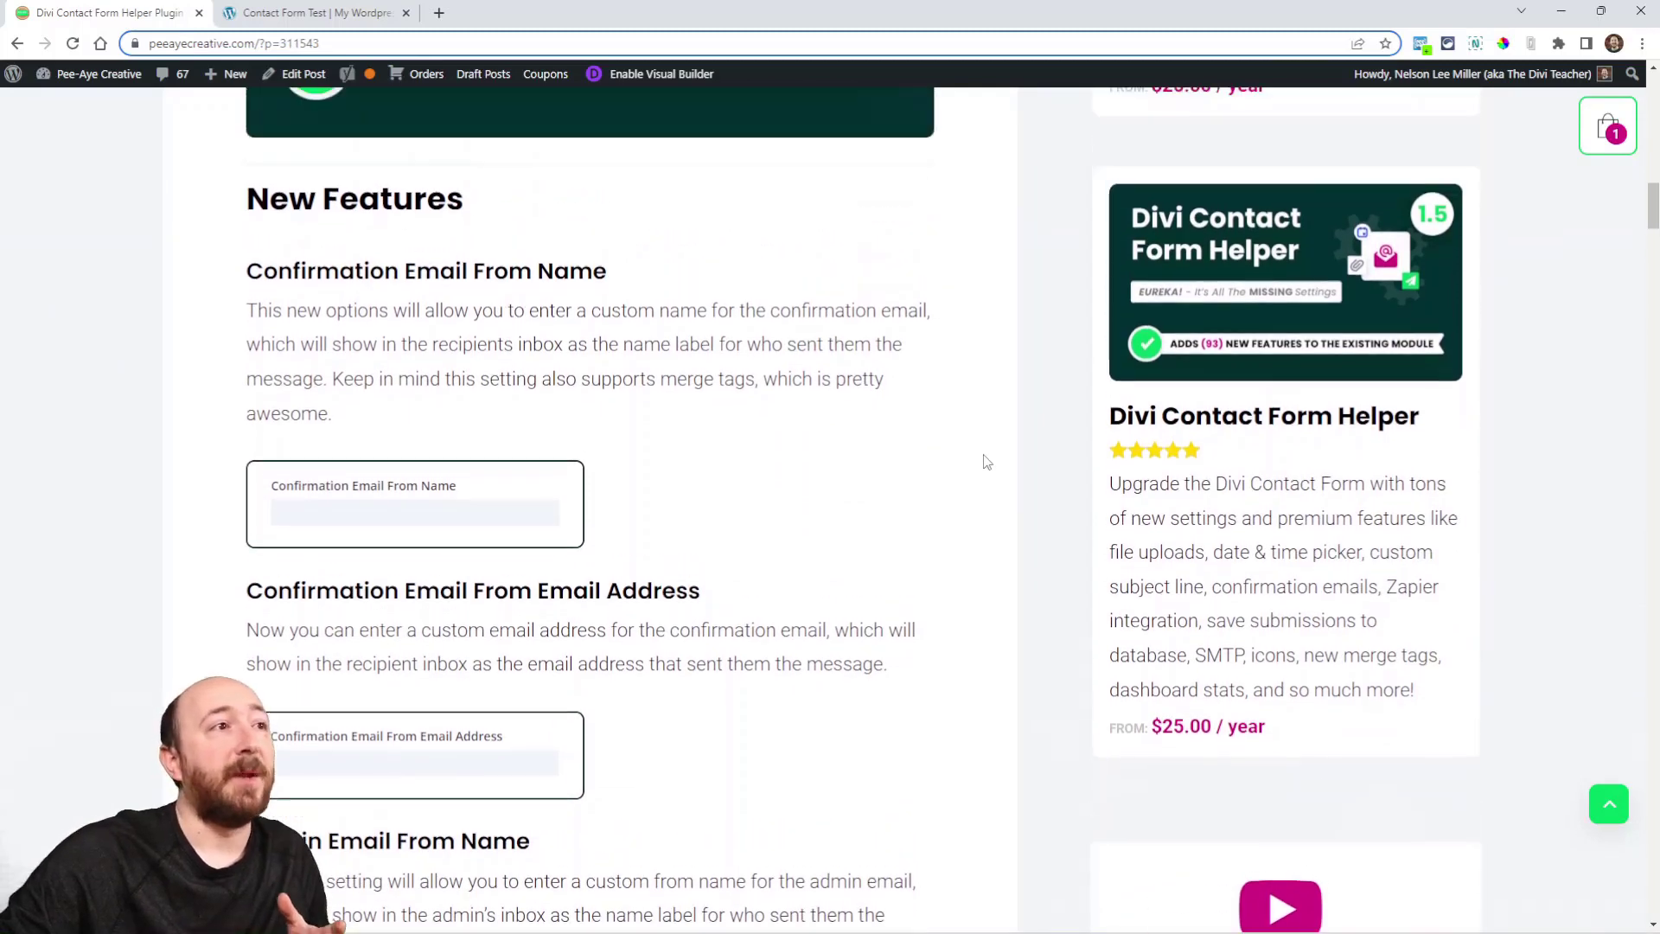
scroll(987, 463, "up", 5)
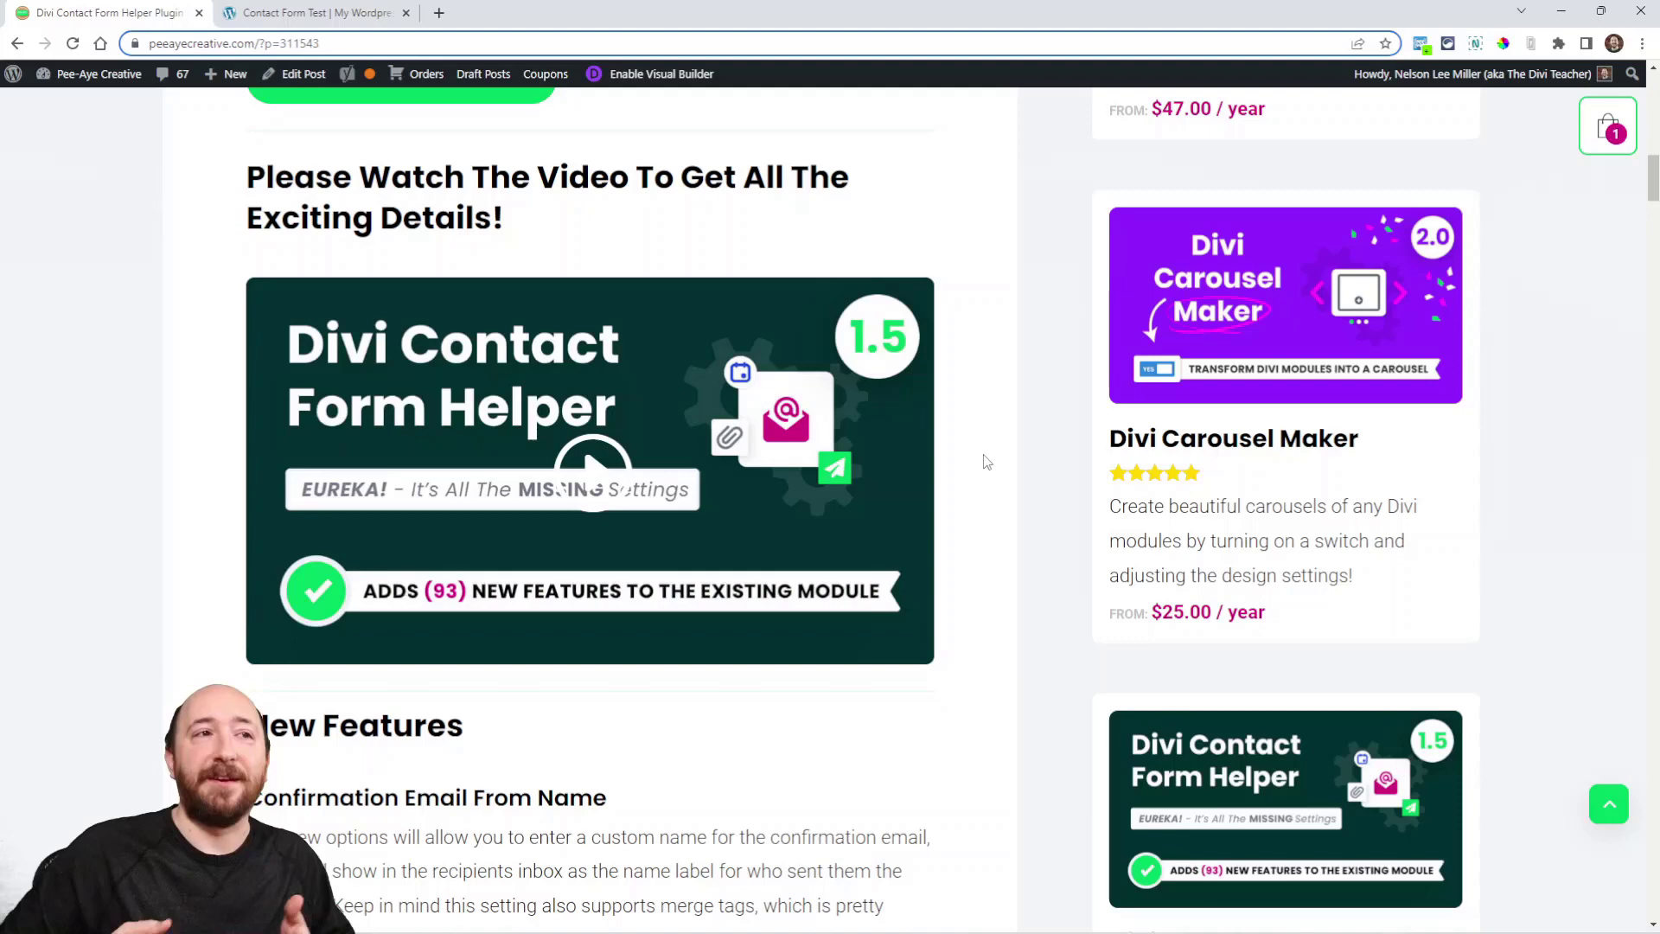
scroll(986, 462, "down", 5)
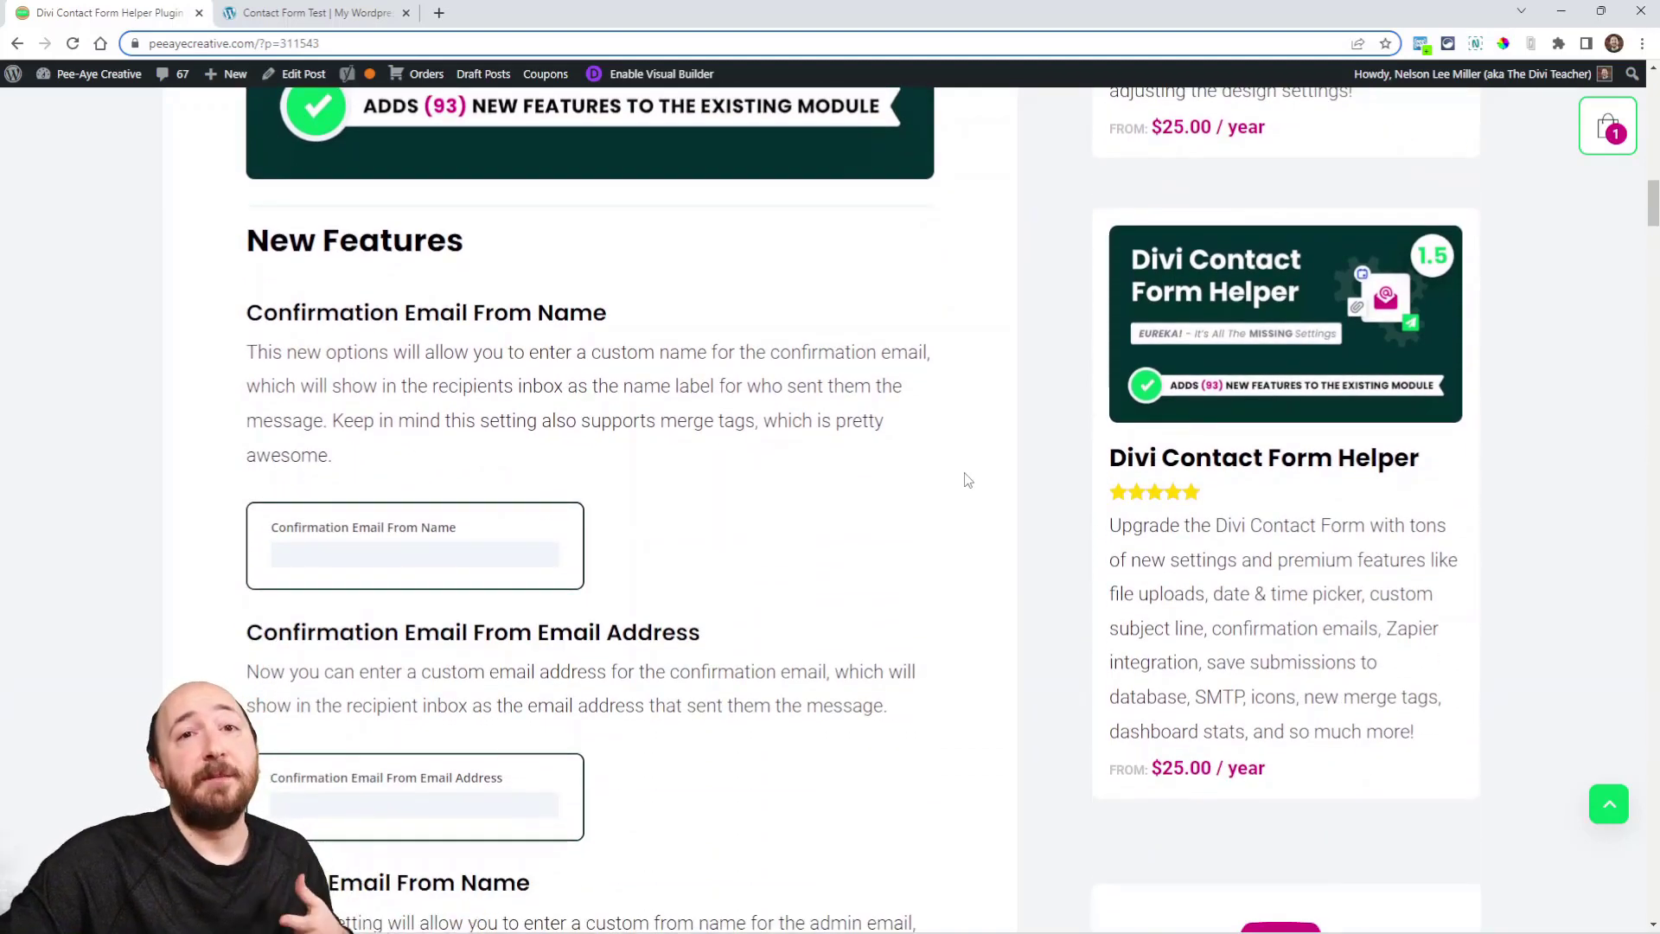
Scroll down to the Confirmation Email From Email Address and Admin Email From Name features
scroll(882, 473, "down", 2)
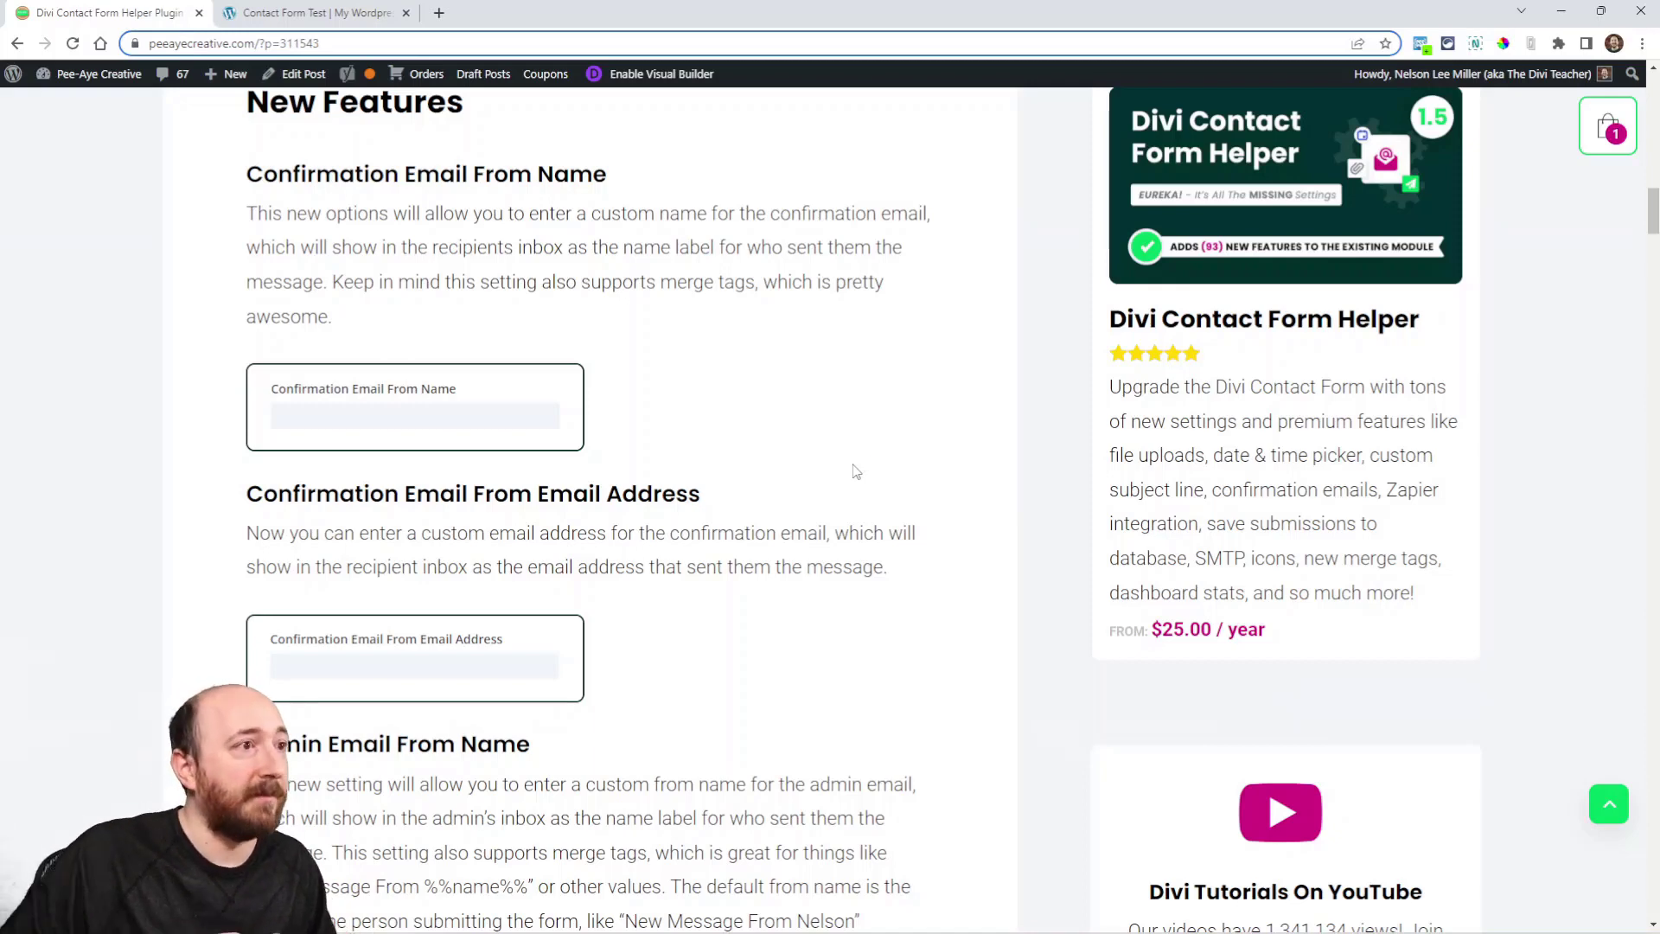
scroll(856, 472, "down", 3)
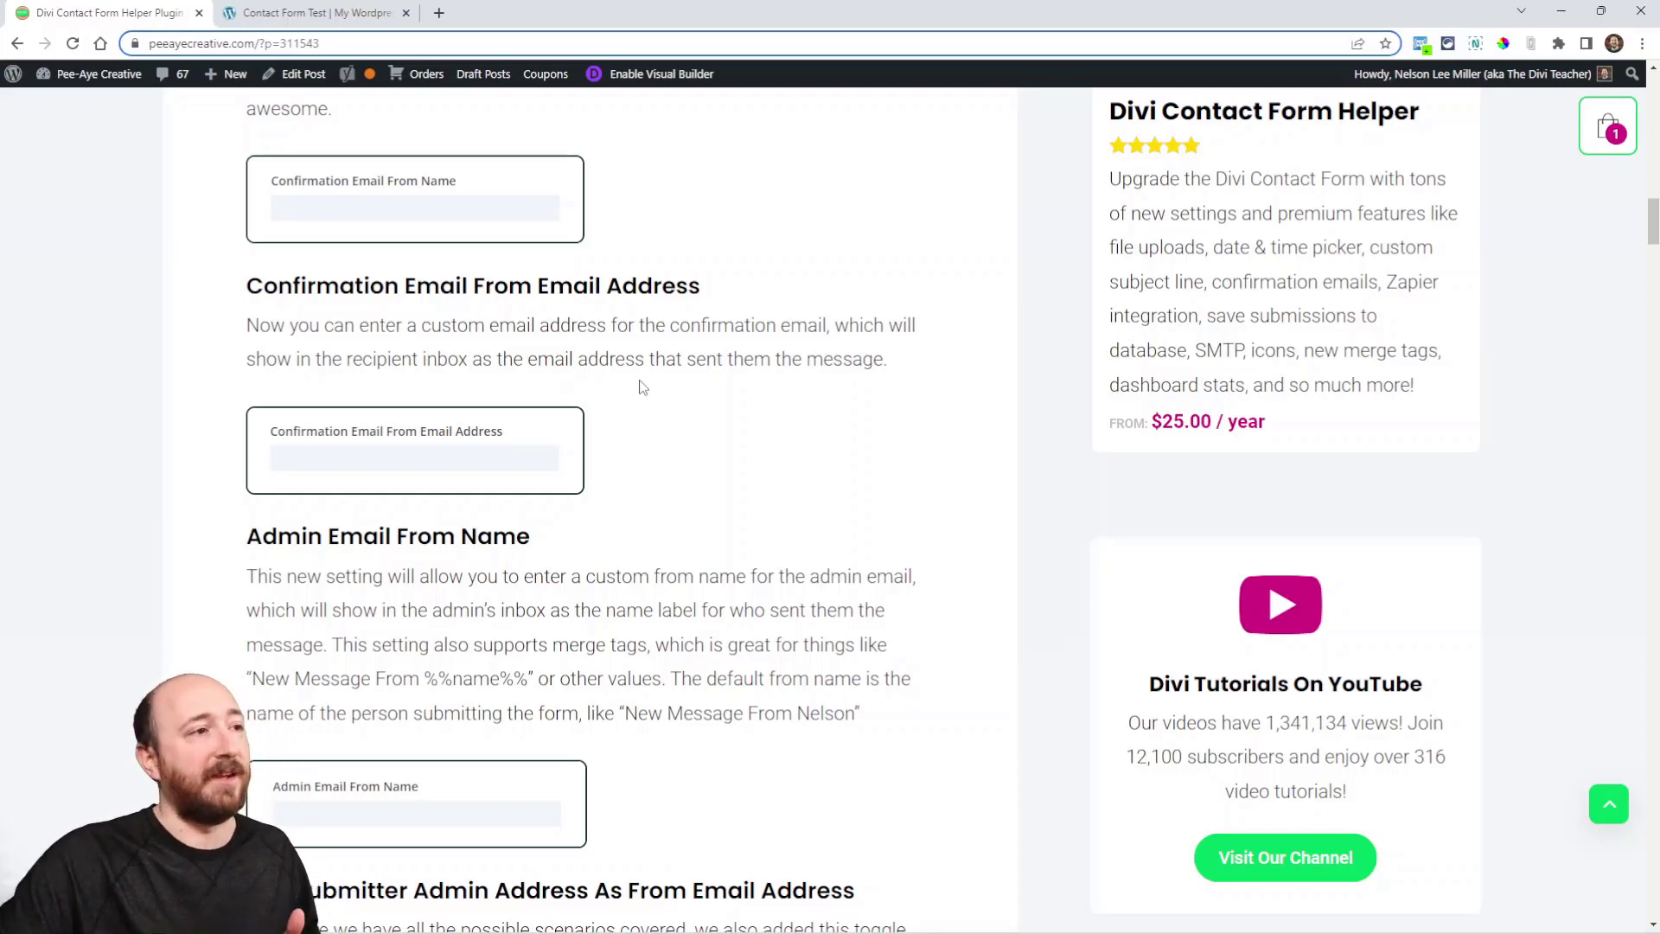
Scroll the post down to the Spam Protection Blacklisted Emails section
scroll(642, 387, "down", 4)
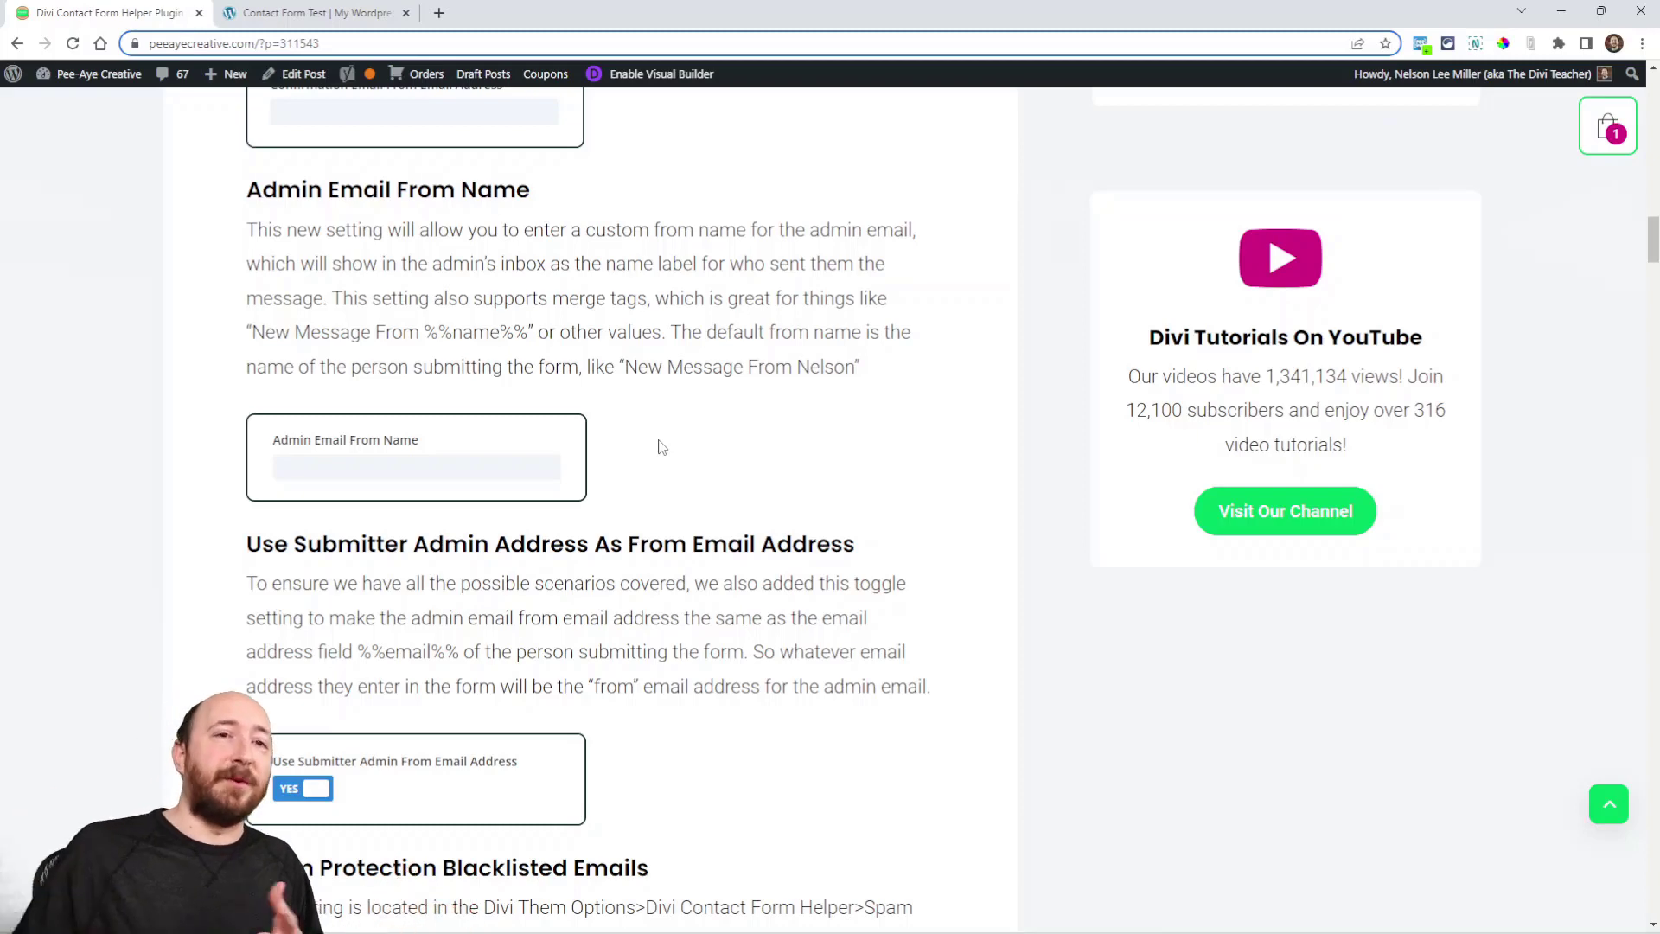
scroll(637, 489, "down", 3)
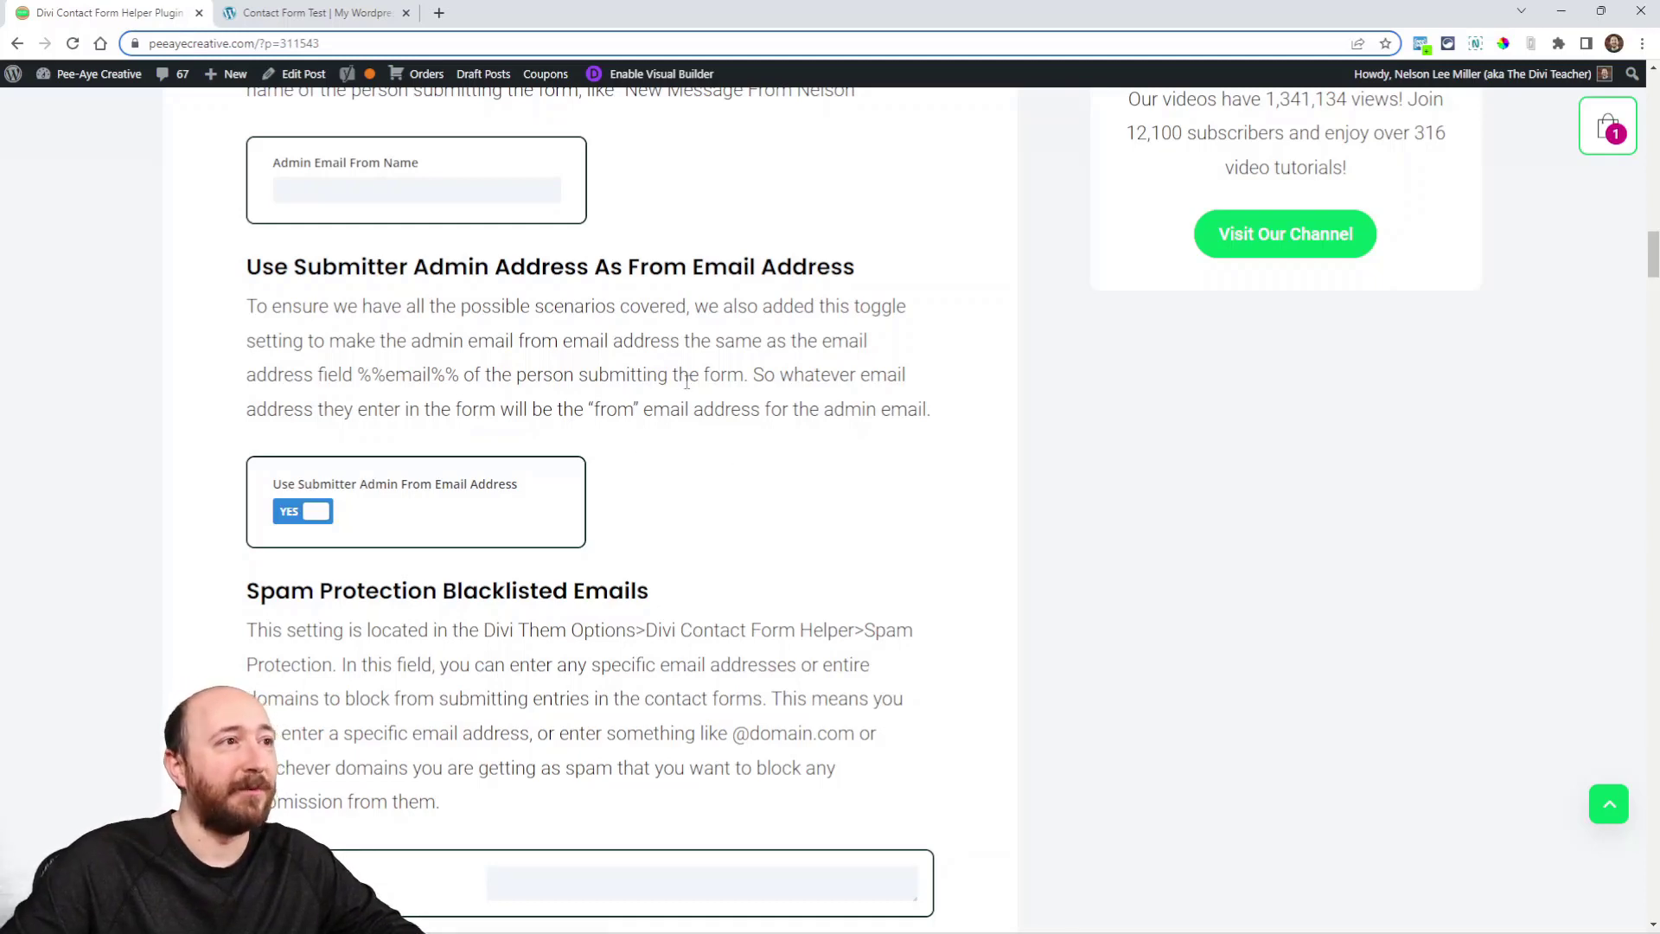
scroll(746, 397, "down", 5)
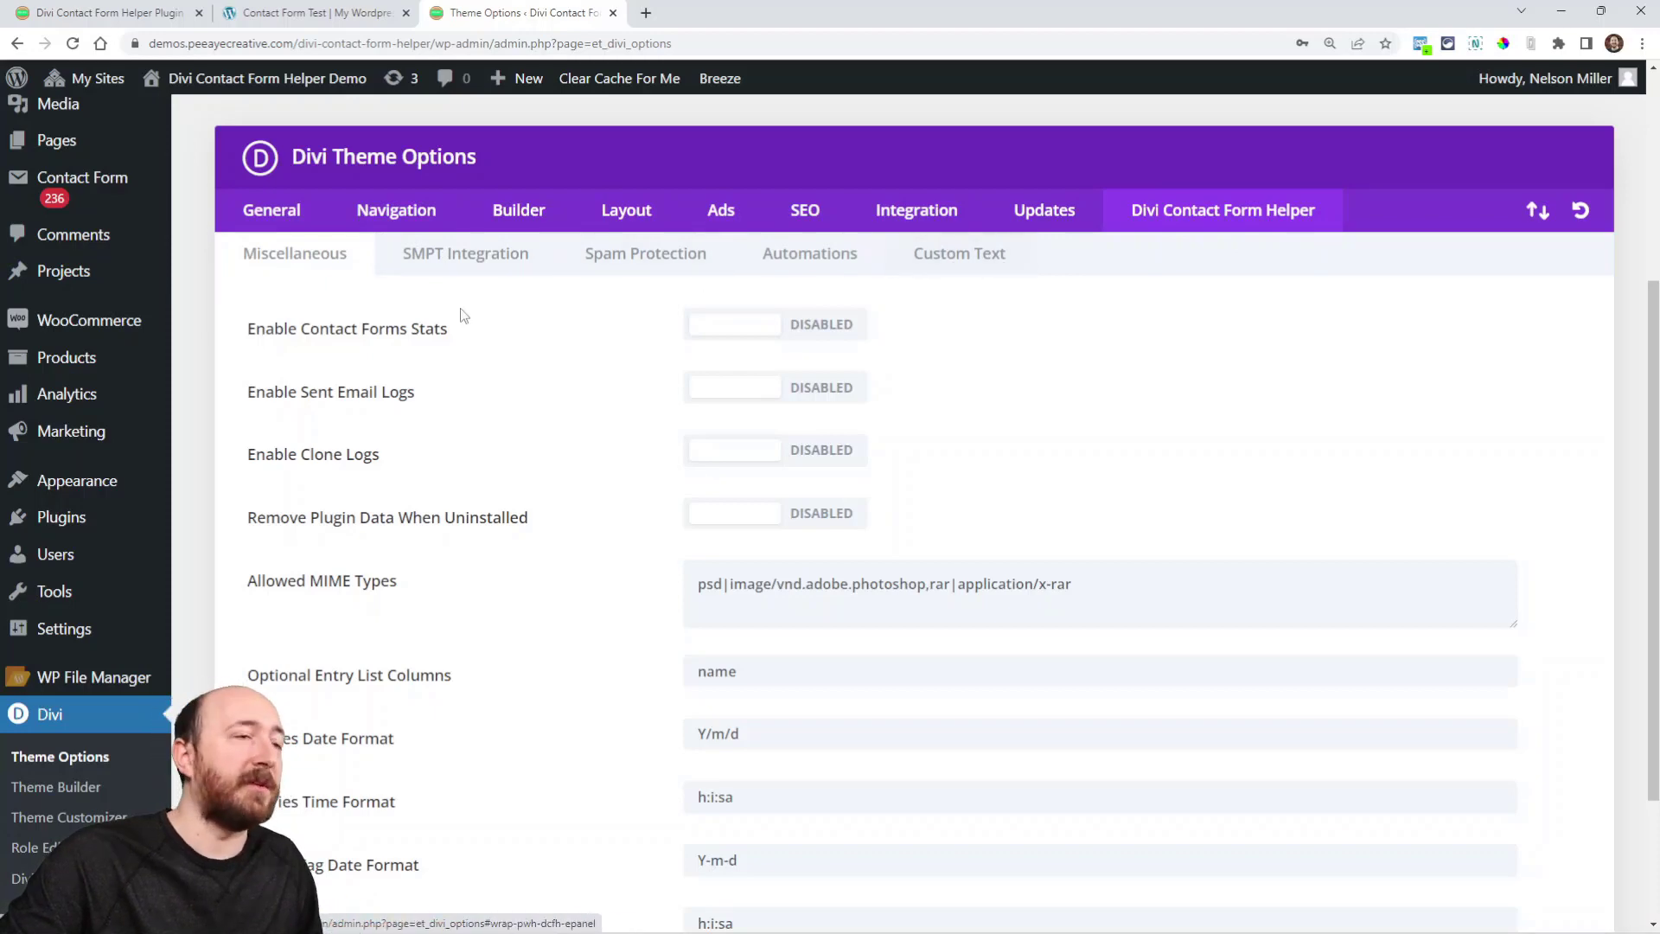
Show the Spam Protection settings and focus the empty Blacklisted Emails field
left_click(613, 263)
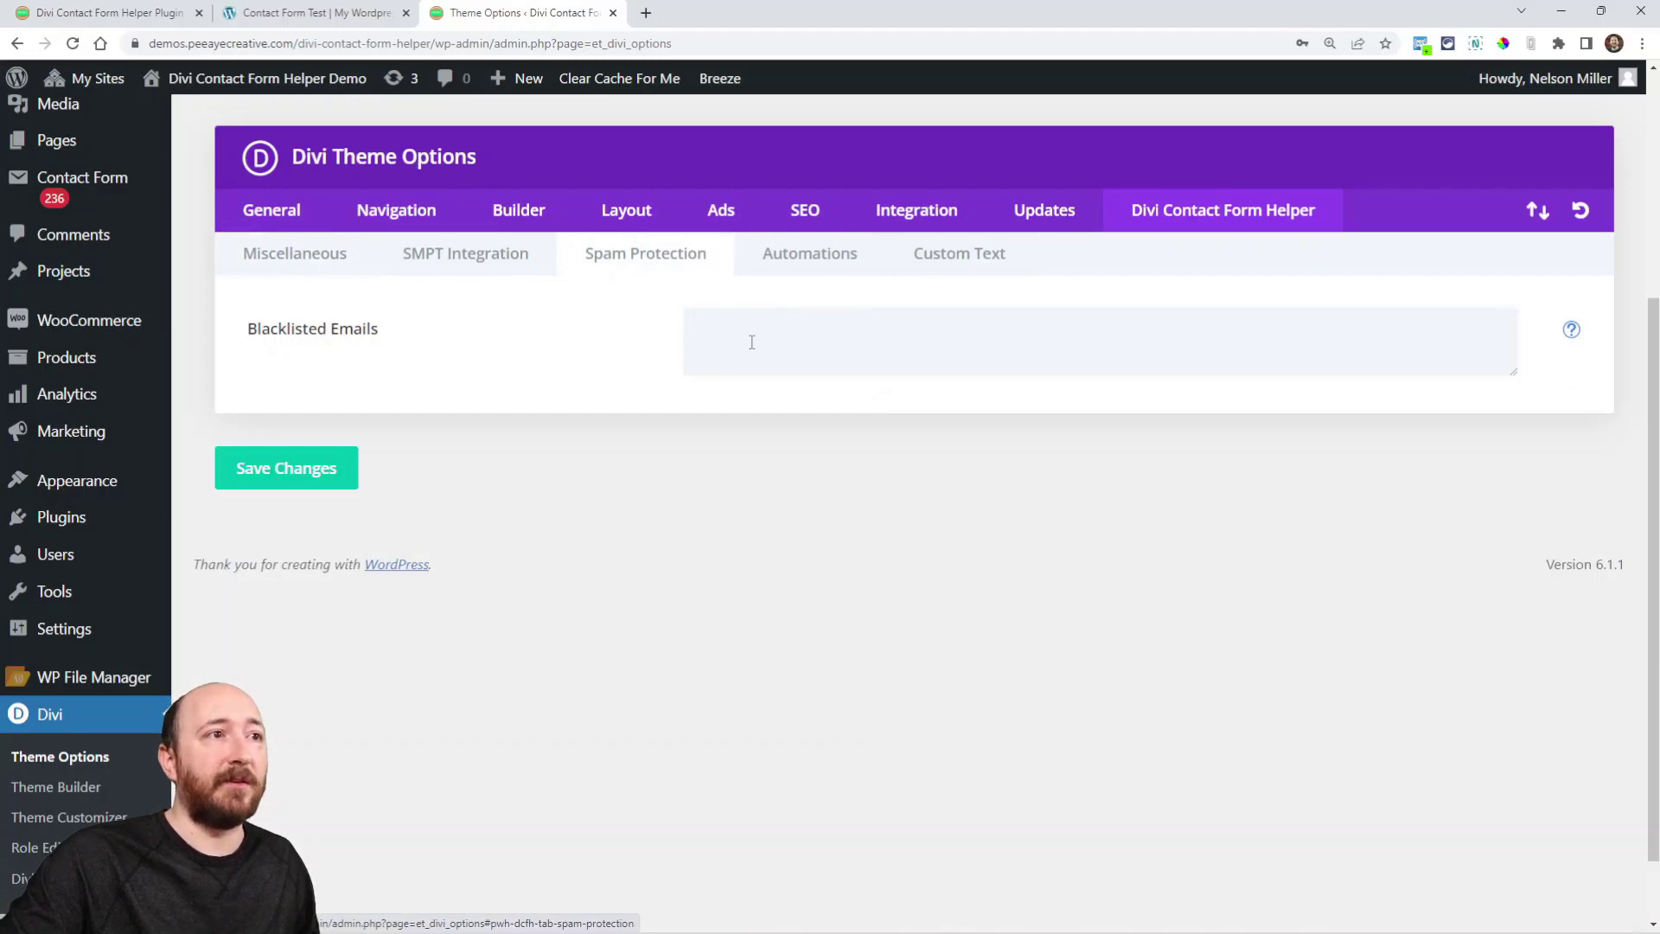
left_click(1370, 344)
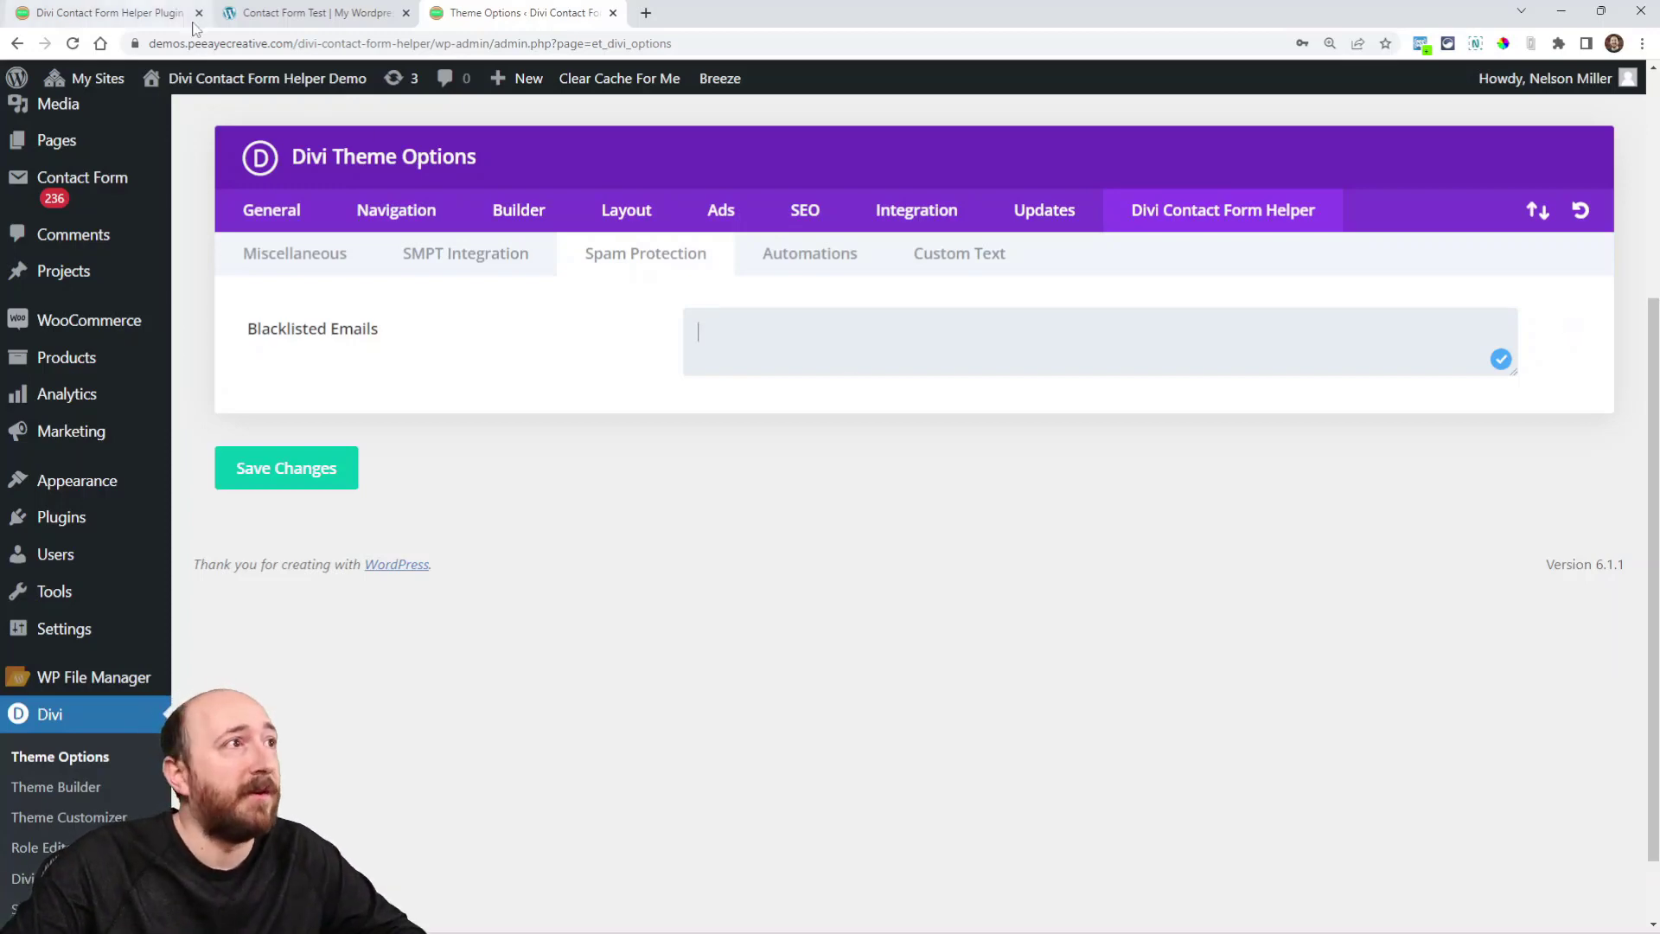
Return to the blog post and scroll to the Auto Delete Entries After Time section
left_click(108, 12)
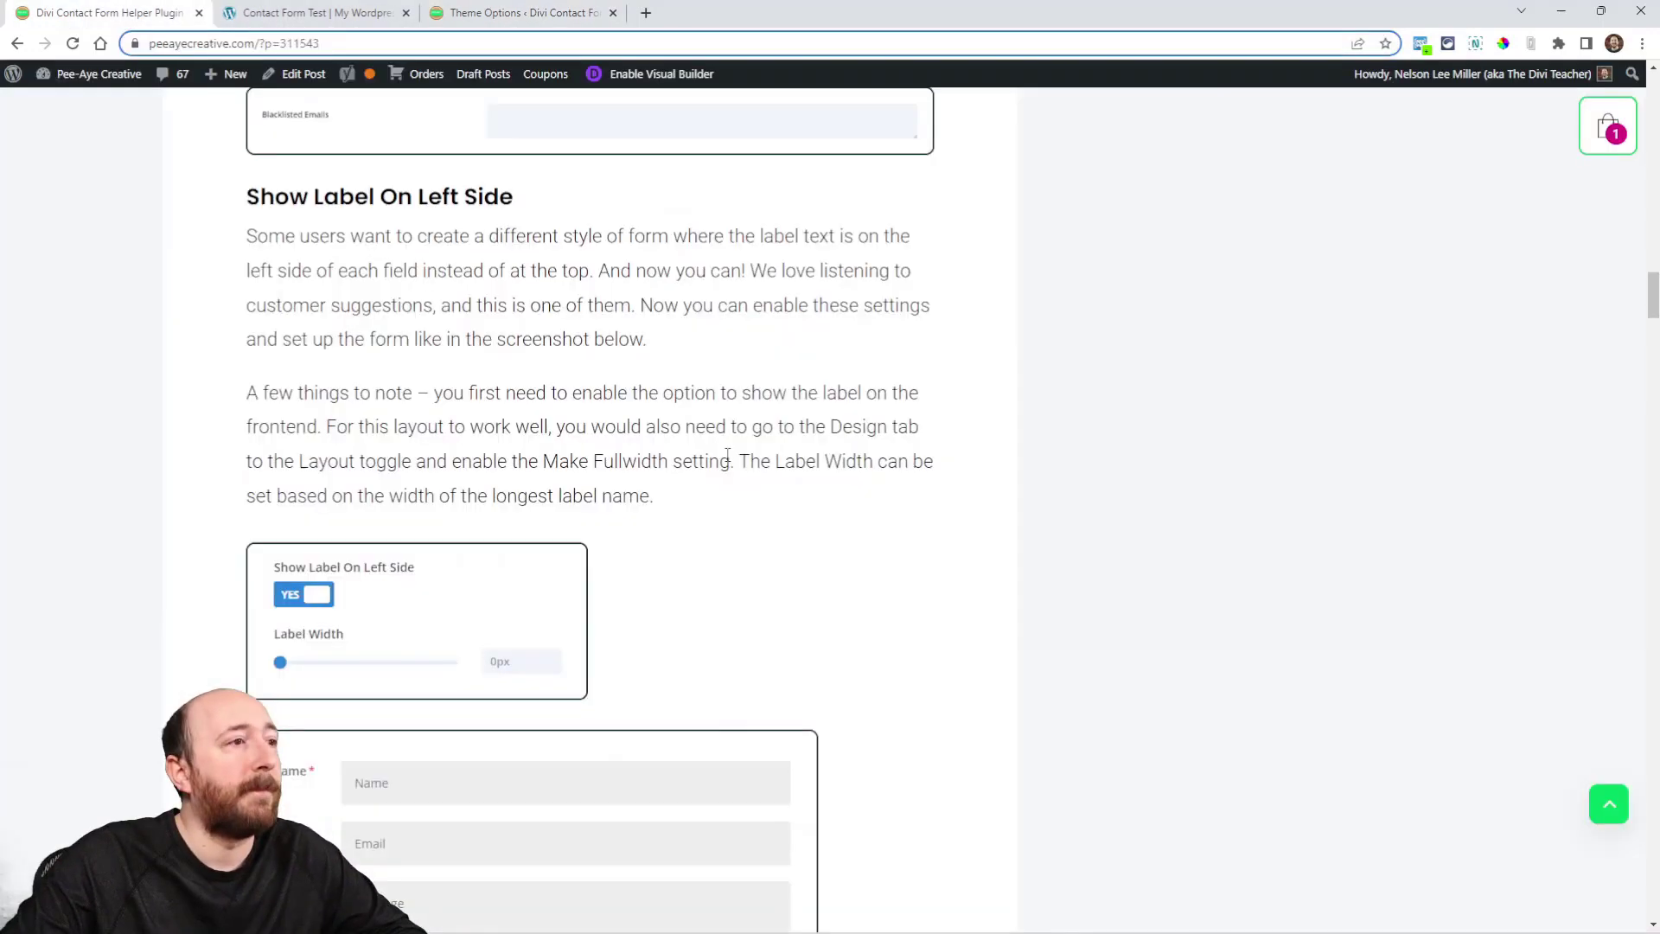
scroll(792, 485, "down", 1)
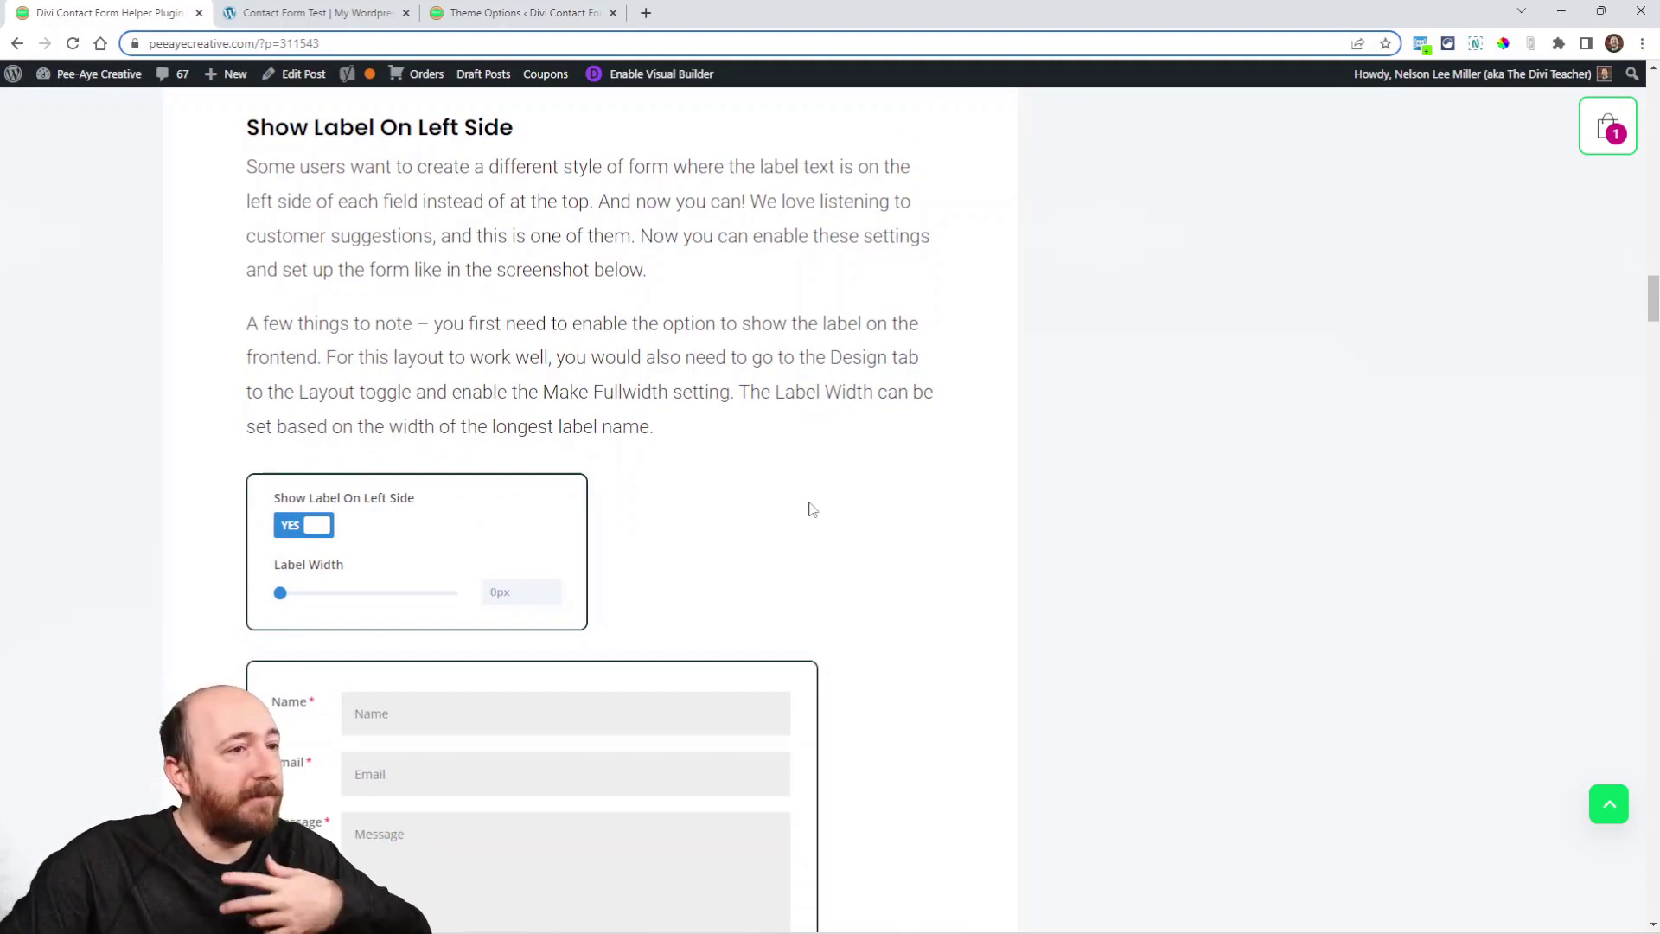
scroll(811, 516, "down", 4)
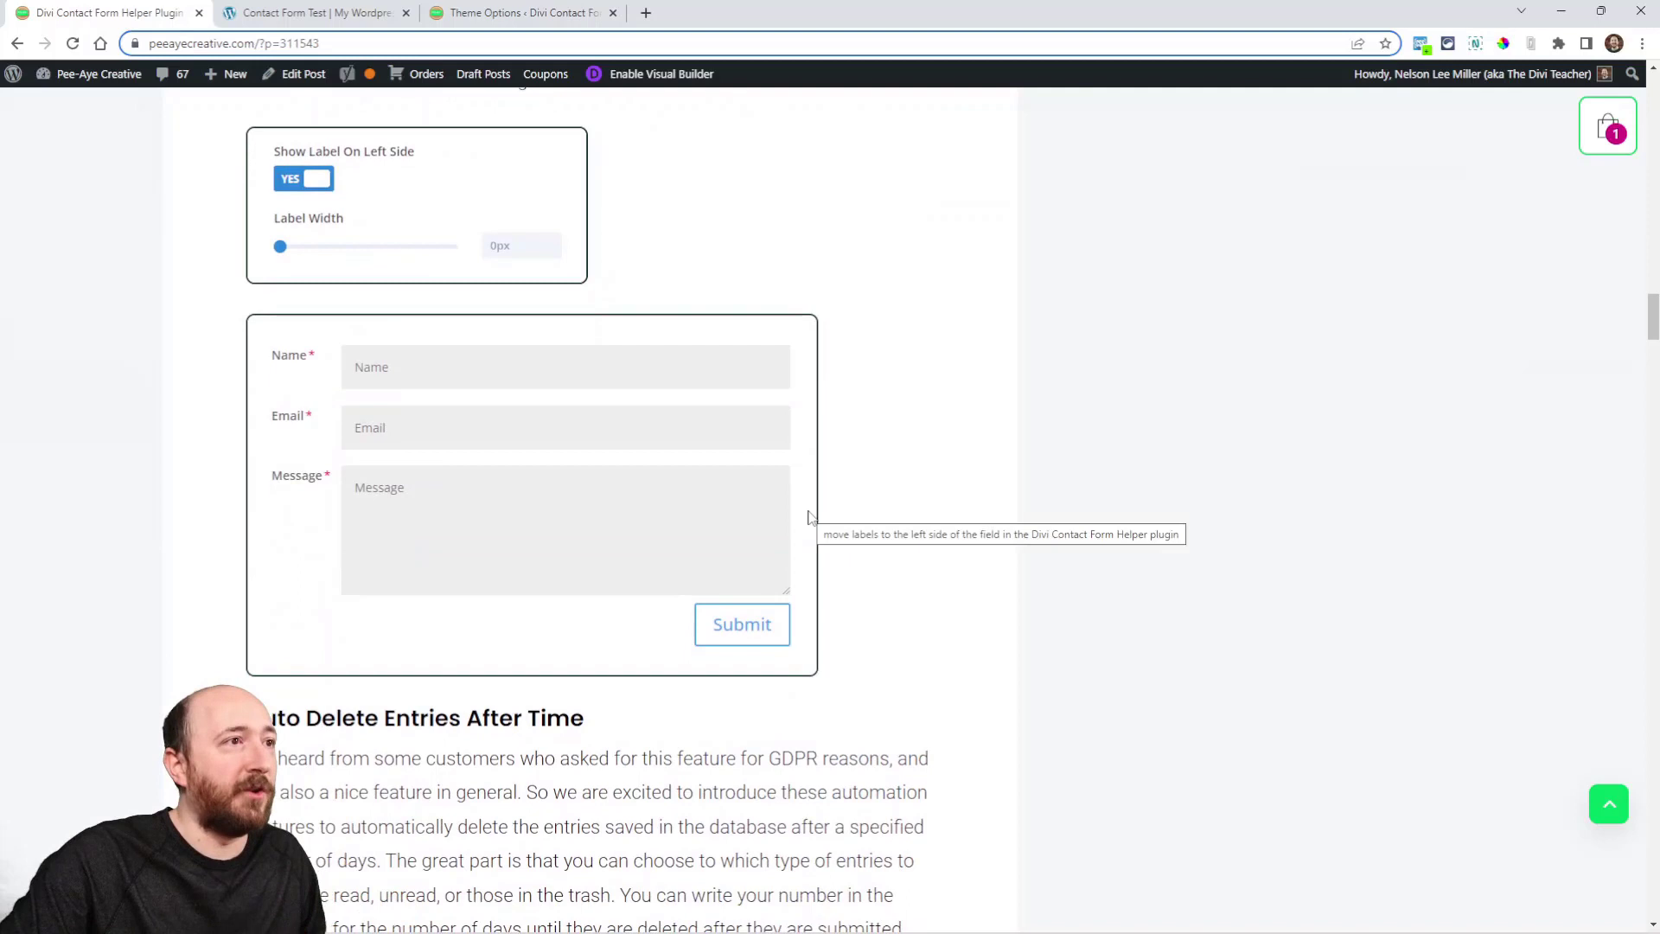
scroll(608, 554, "down", 1)
scroll(606, 553, "up", 1)
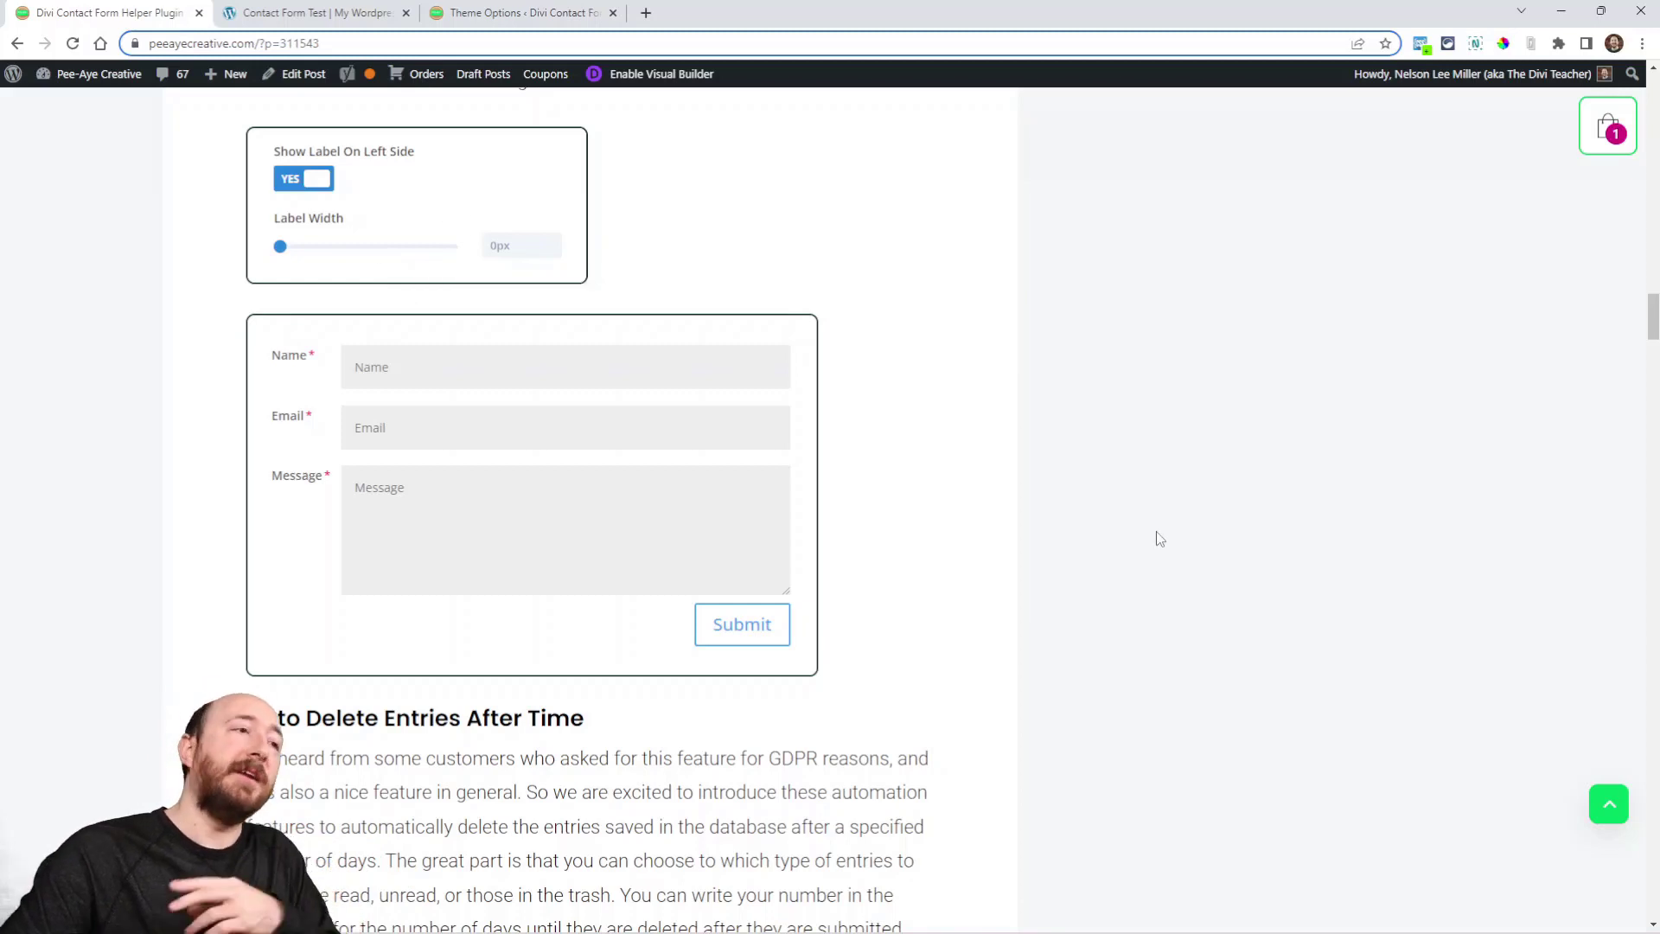
scroll(597, 482, "down", 1)
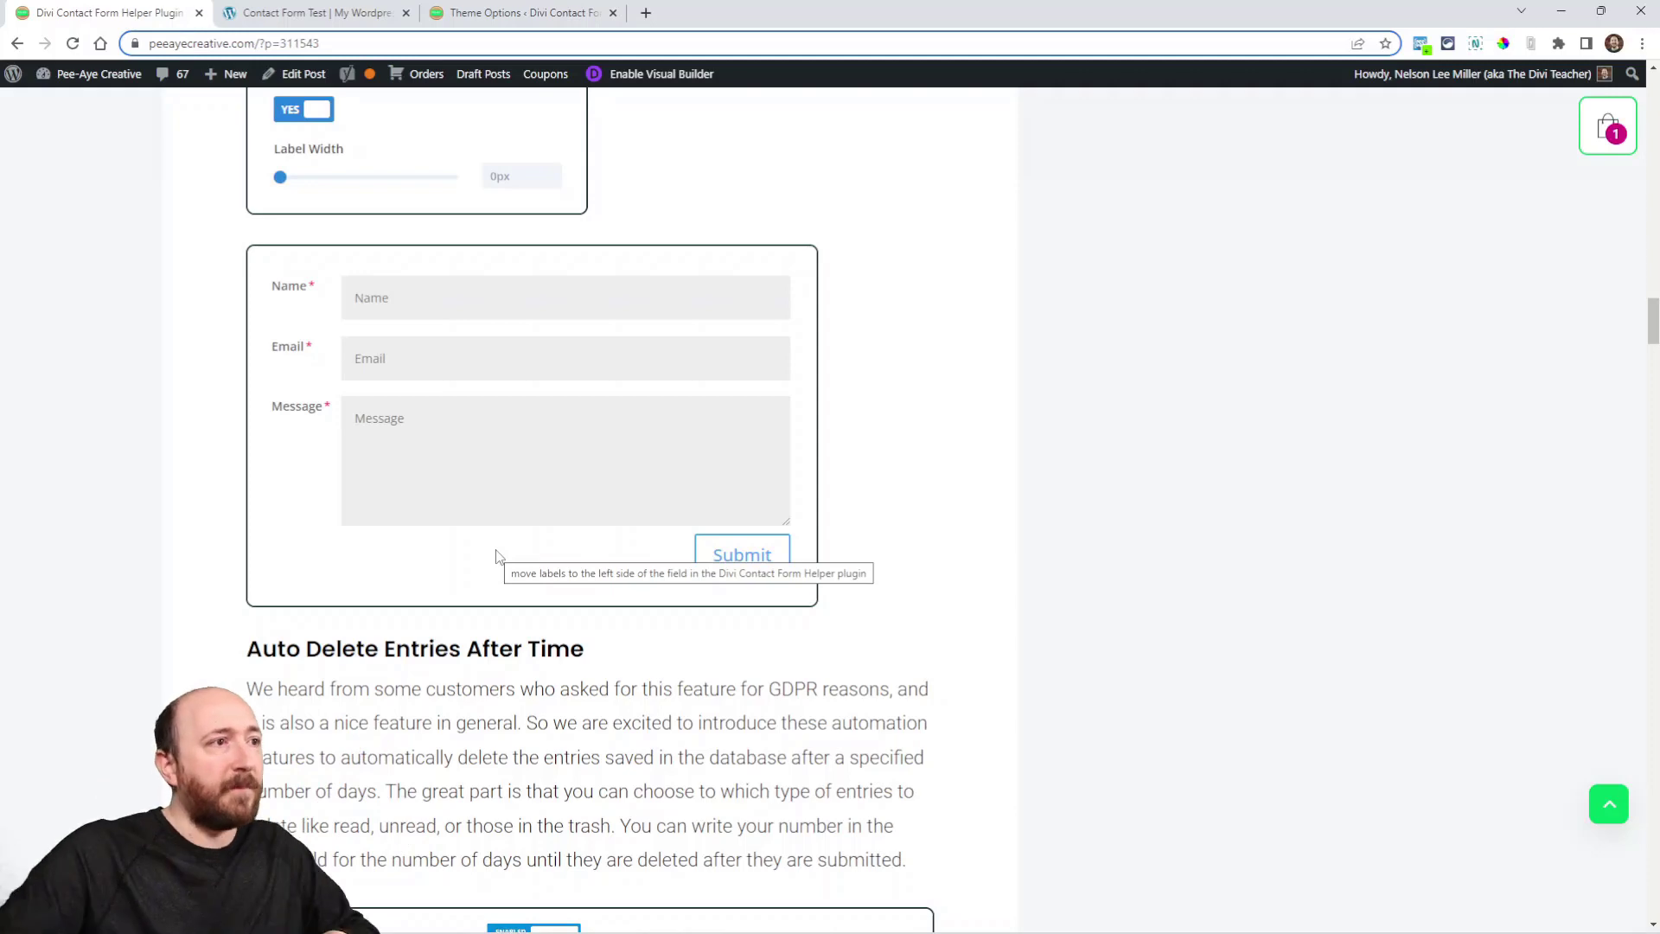
scroll(493, 541, "up", 5)
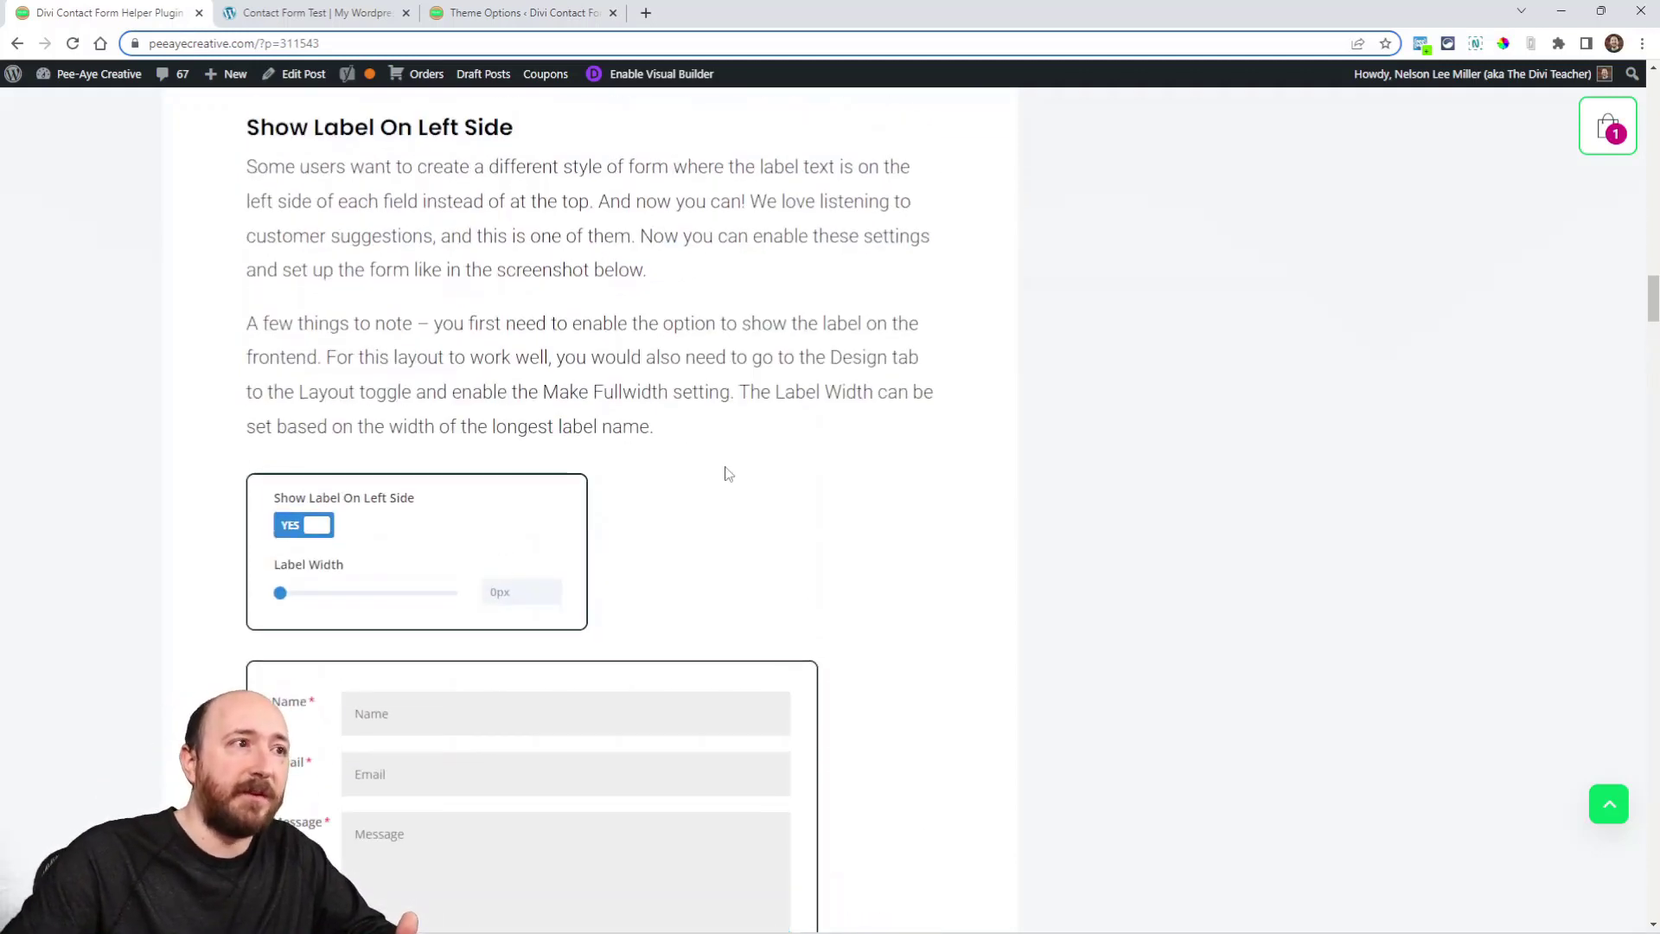
scroll(605, 563, "down", 3)
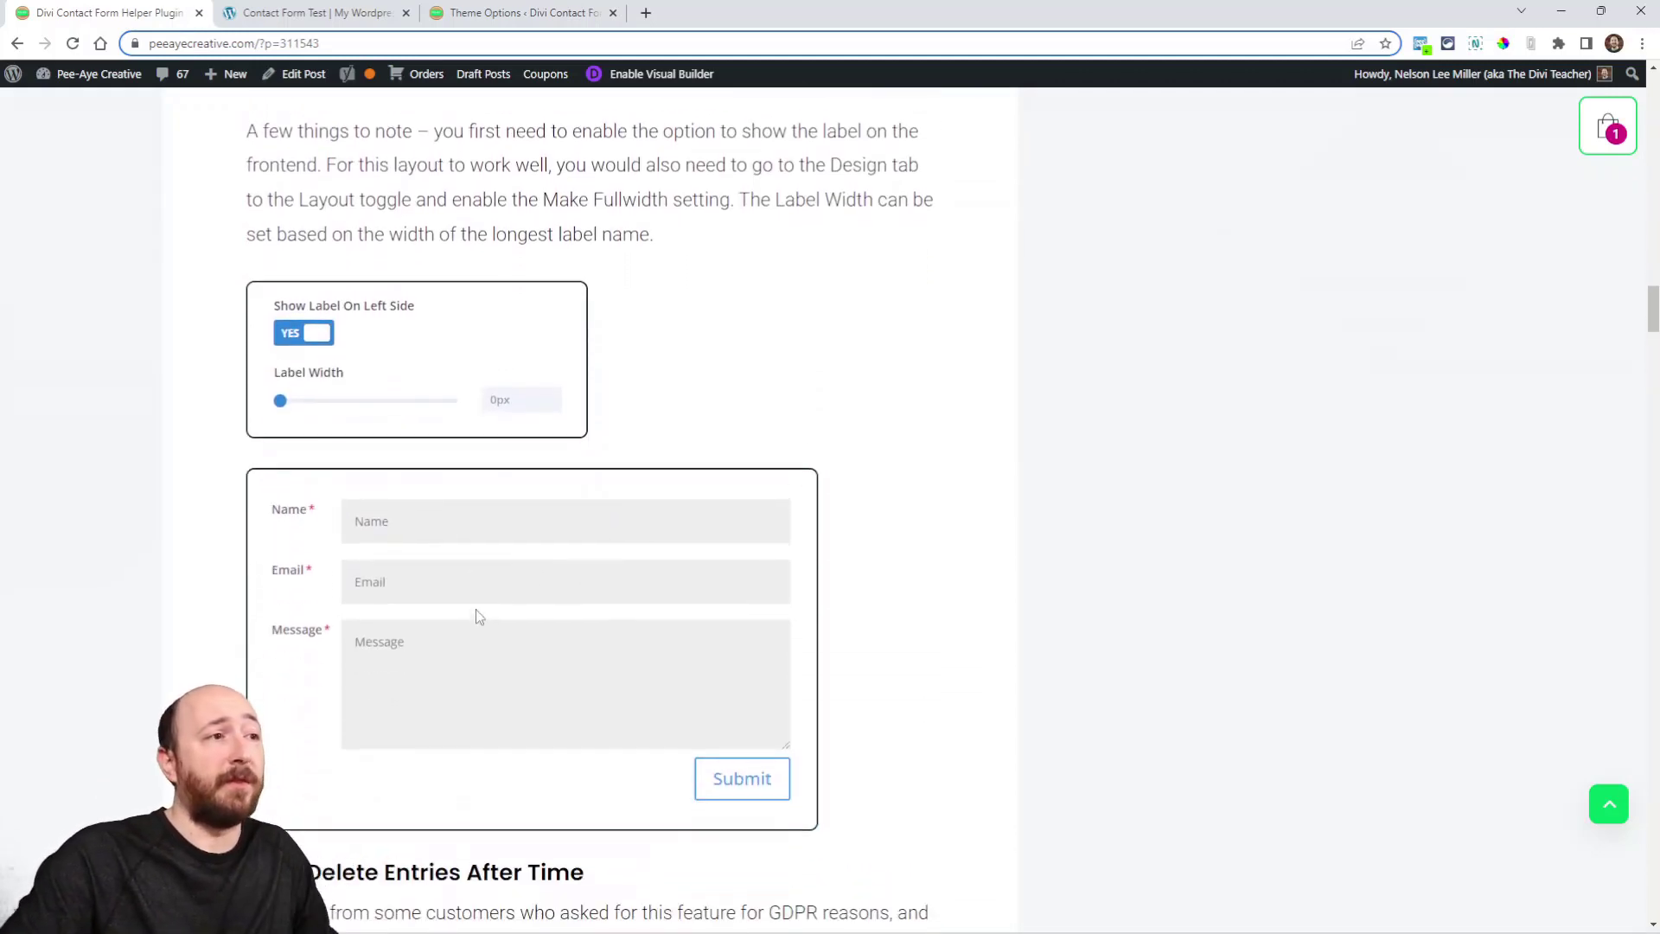
scroll(478, 616, "down", 1)
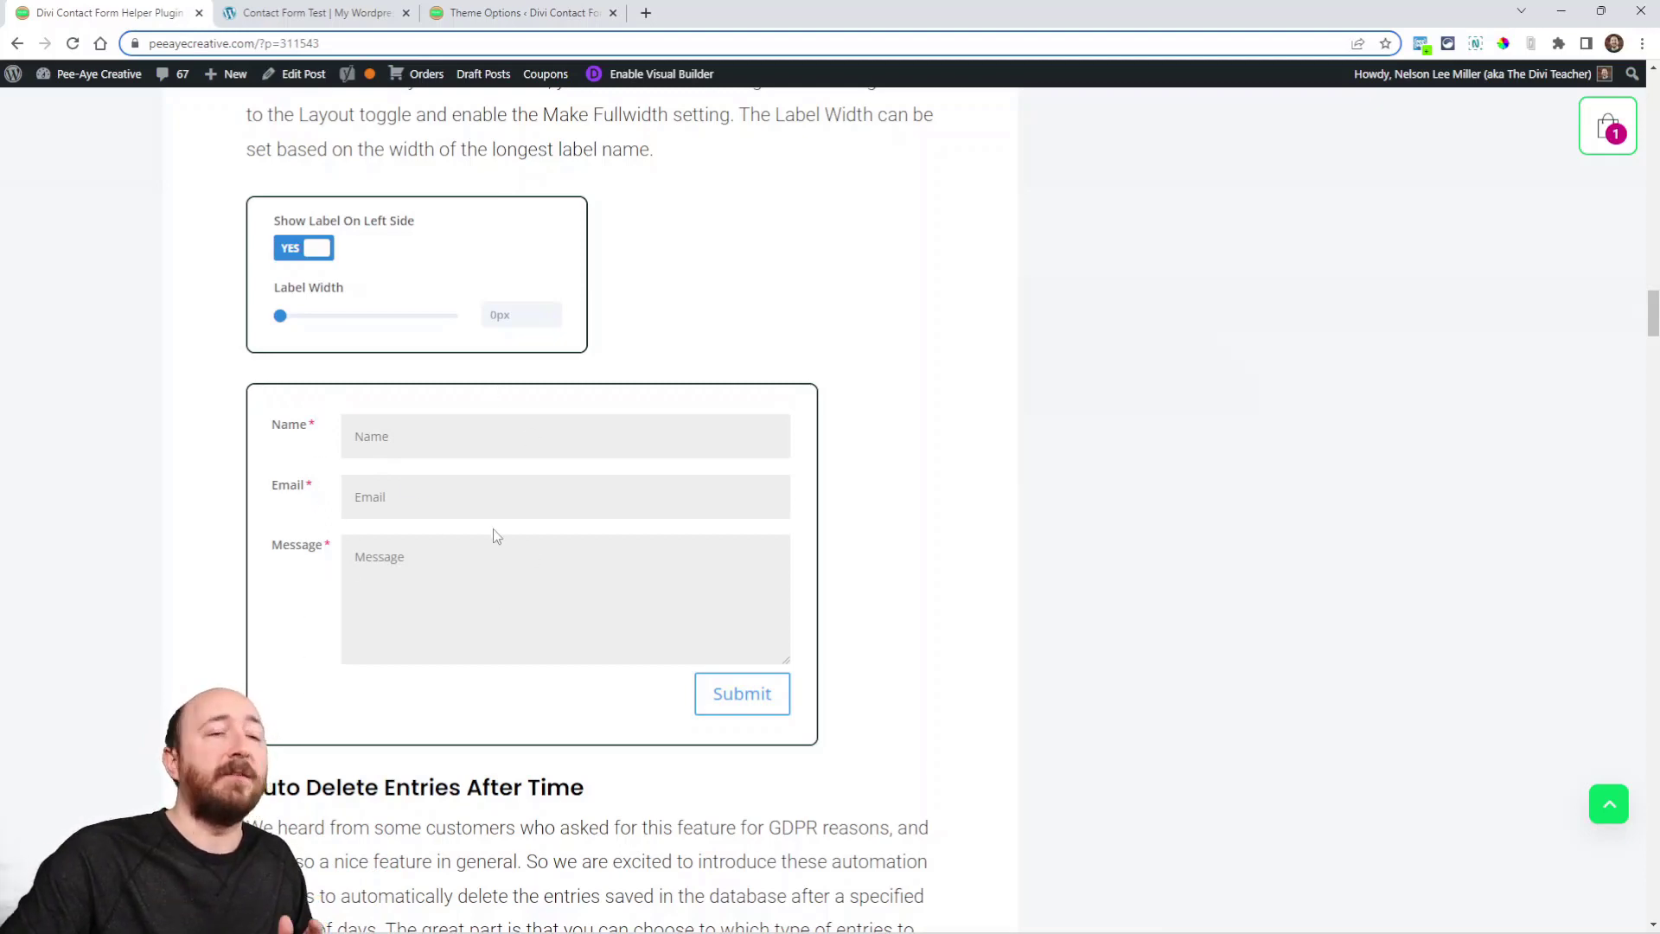
scroll(726, 537, "down", 3)
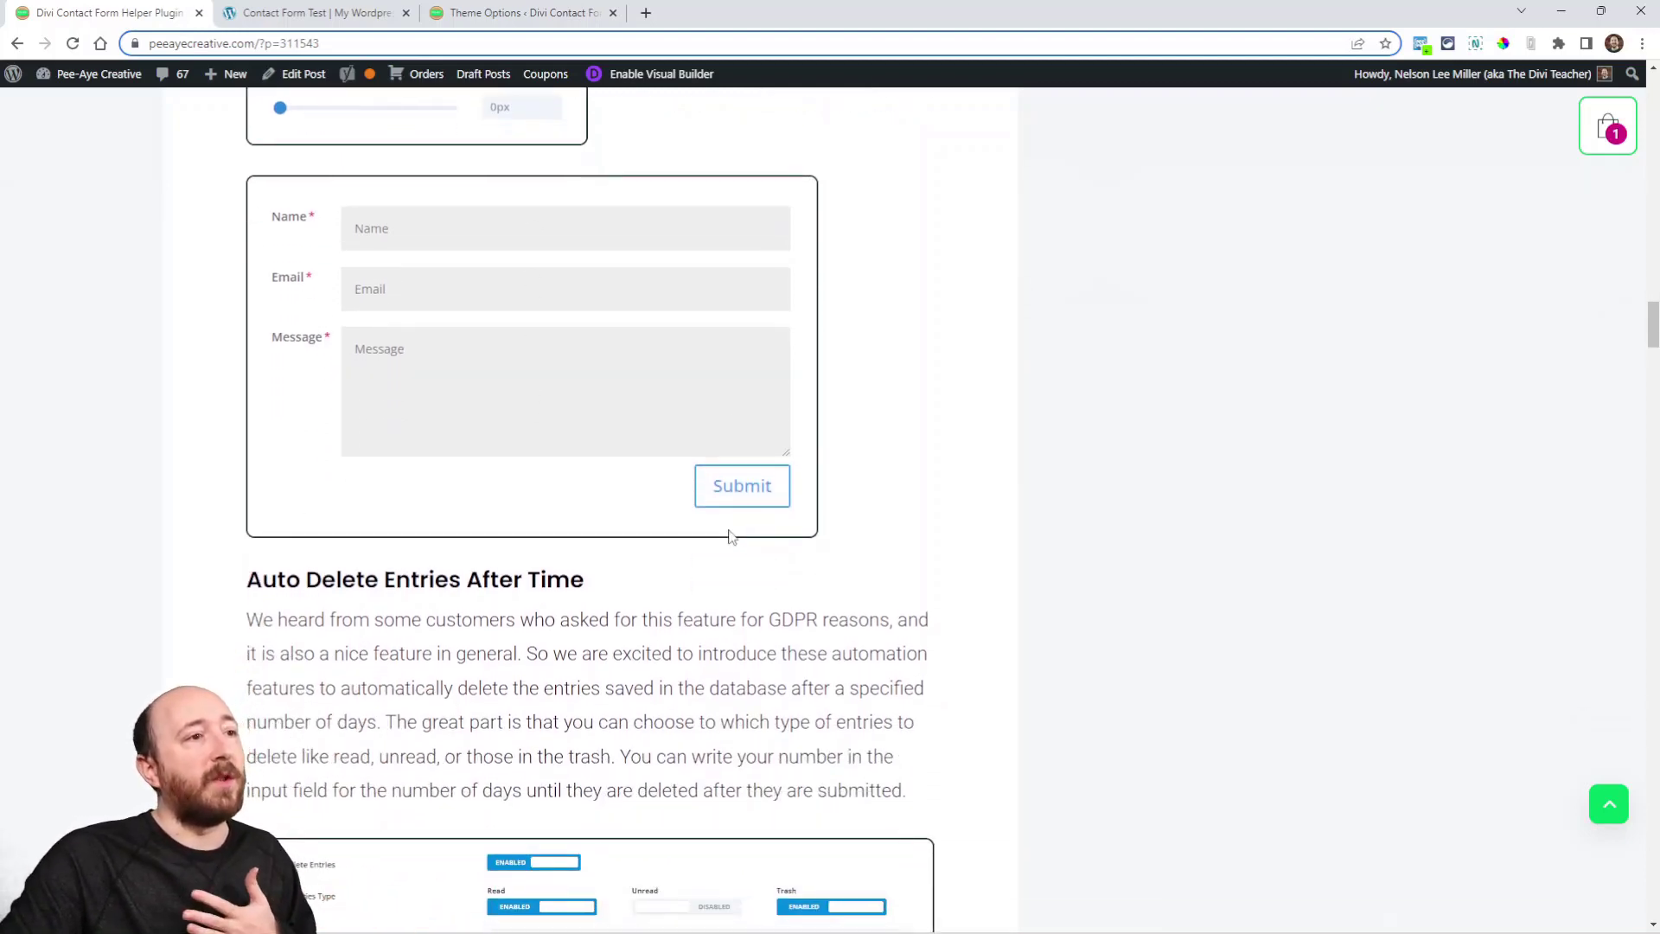
scroll(729, 538, "down", 3)
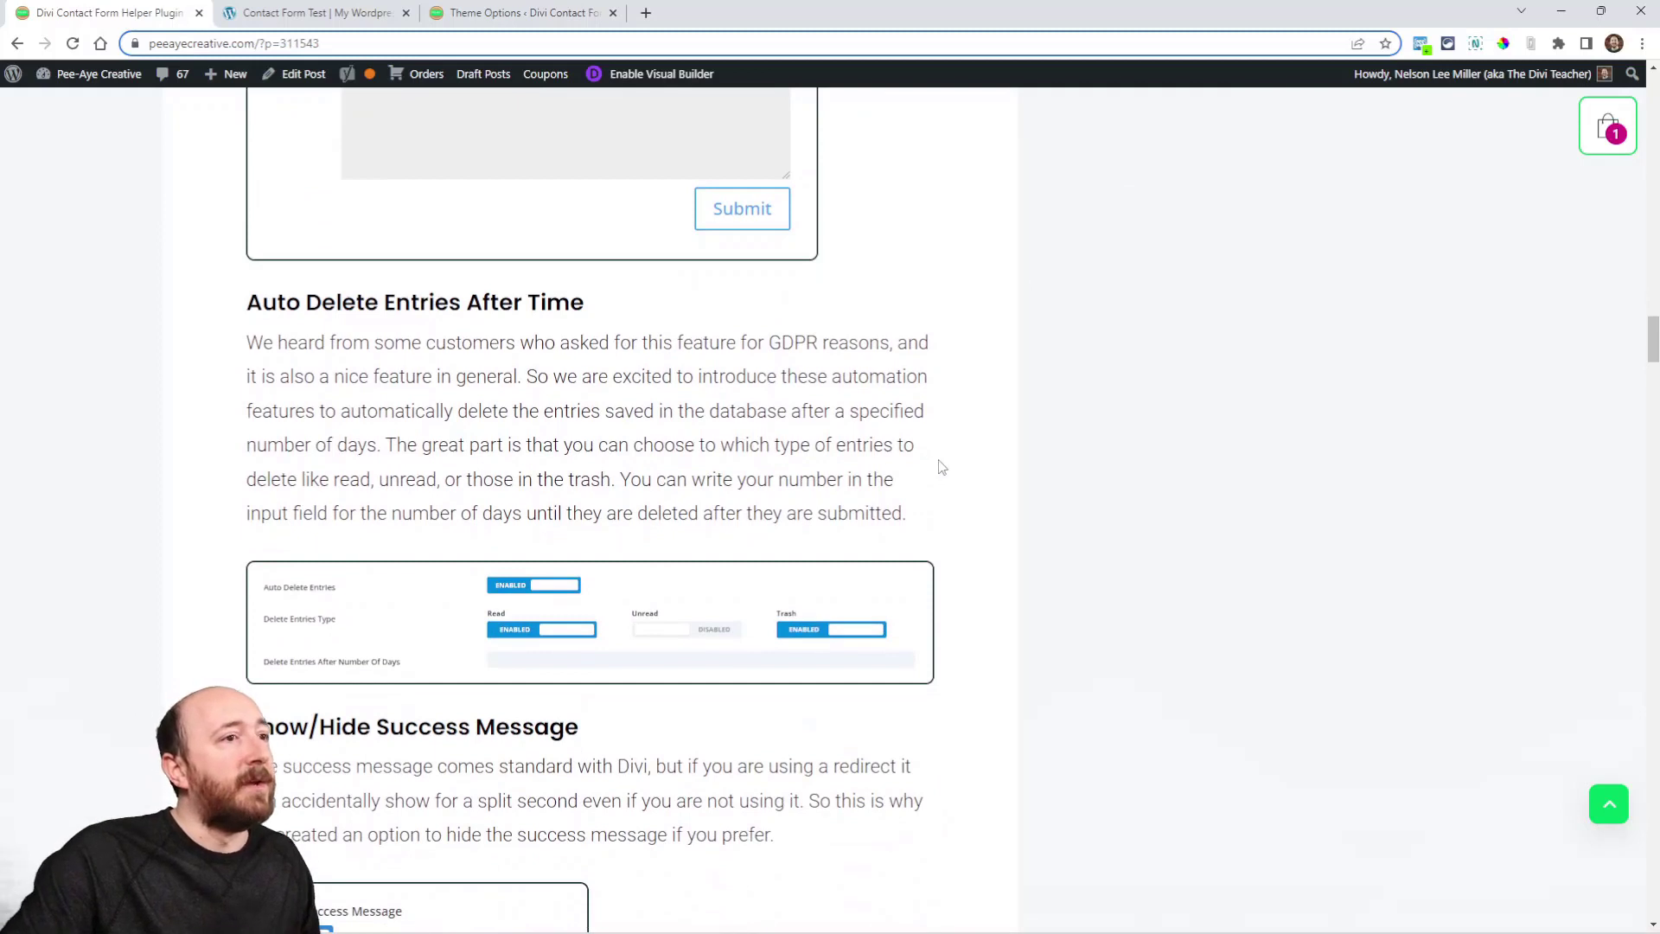
scroll(943, 470, "down", 2)
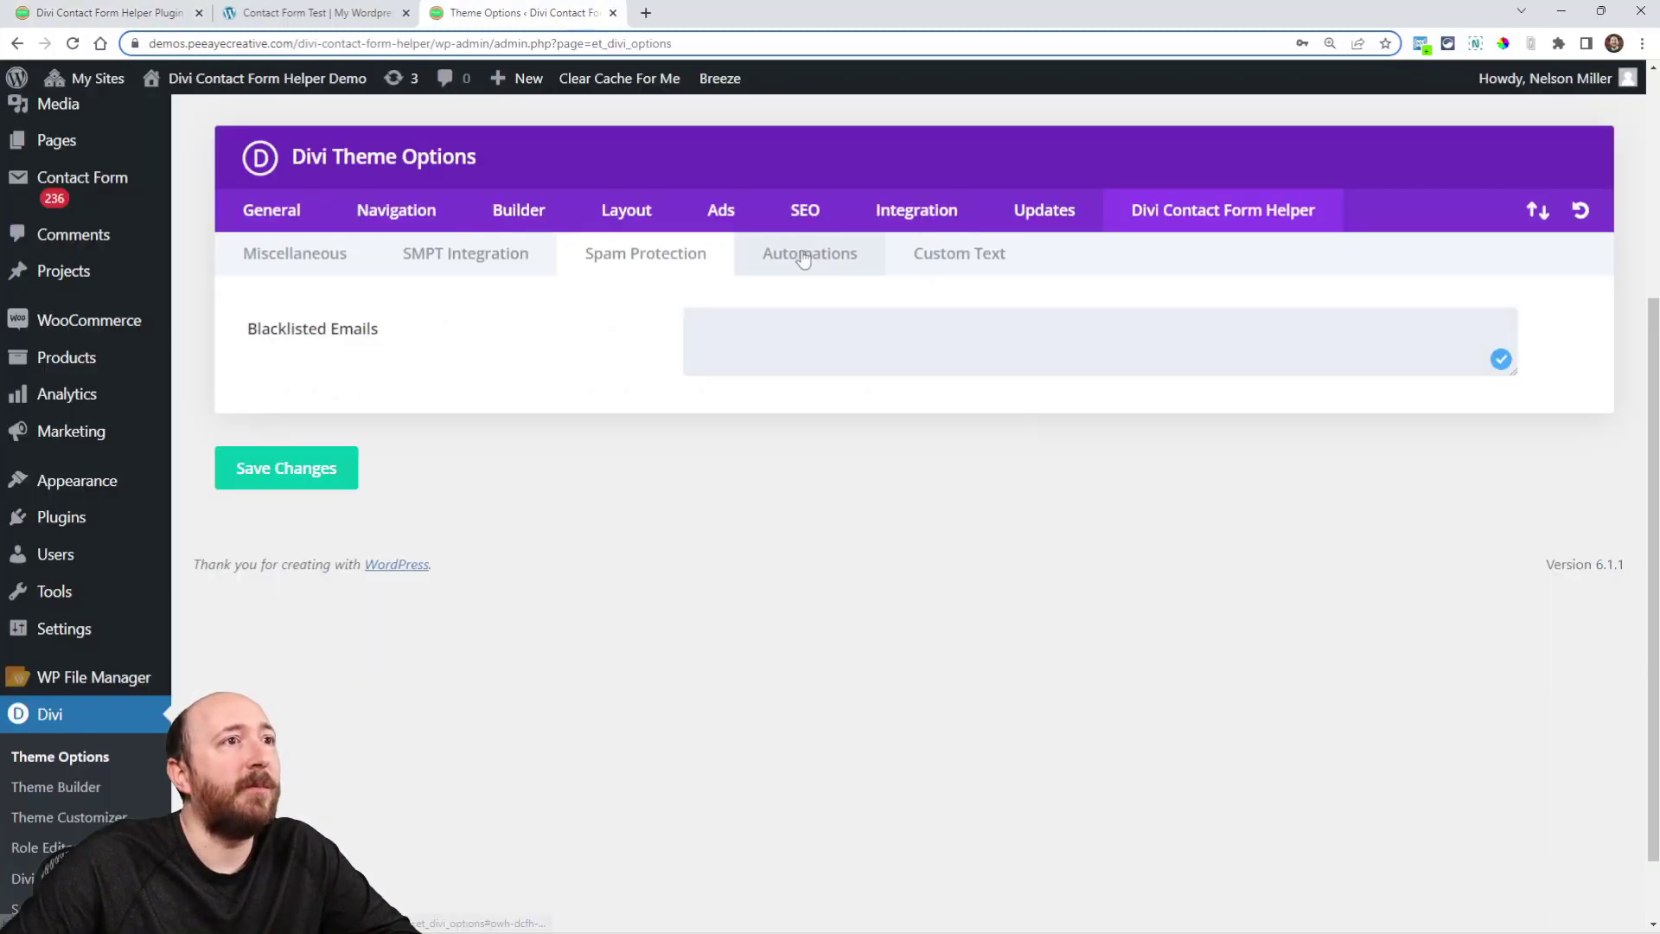
In the Automations settings, set Auto Delete Entries to Enabled
left_click(804, 255)
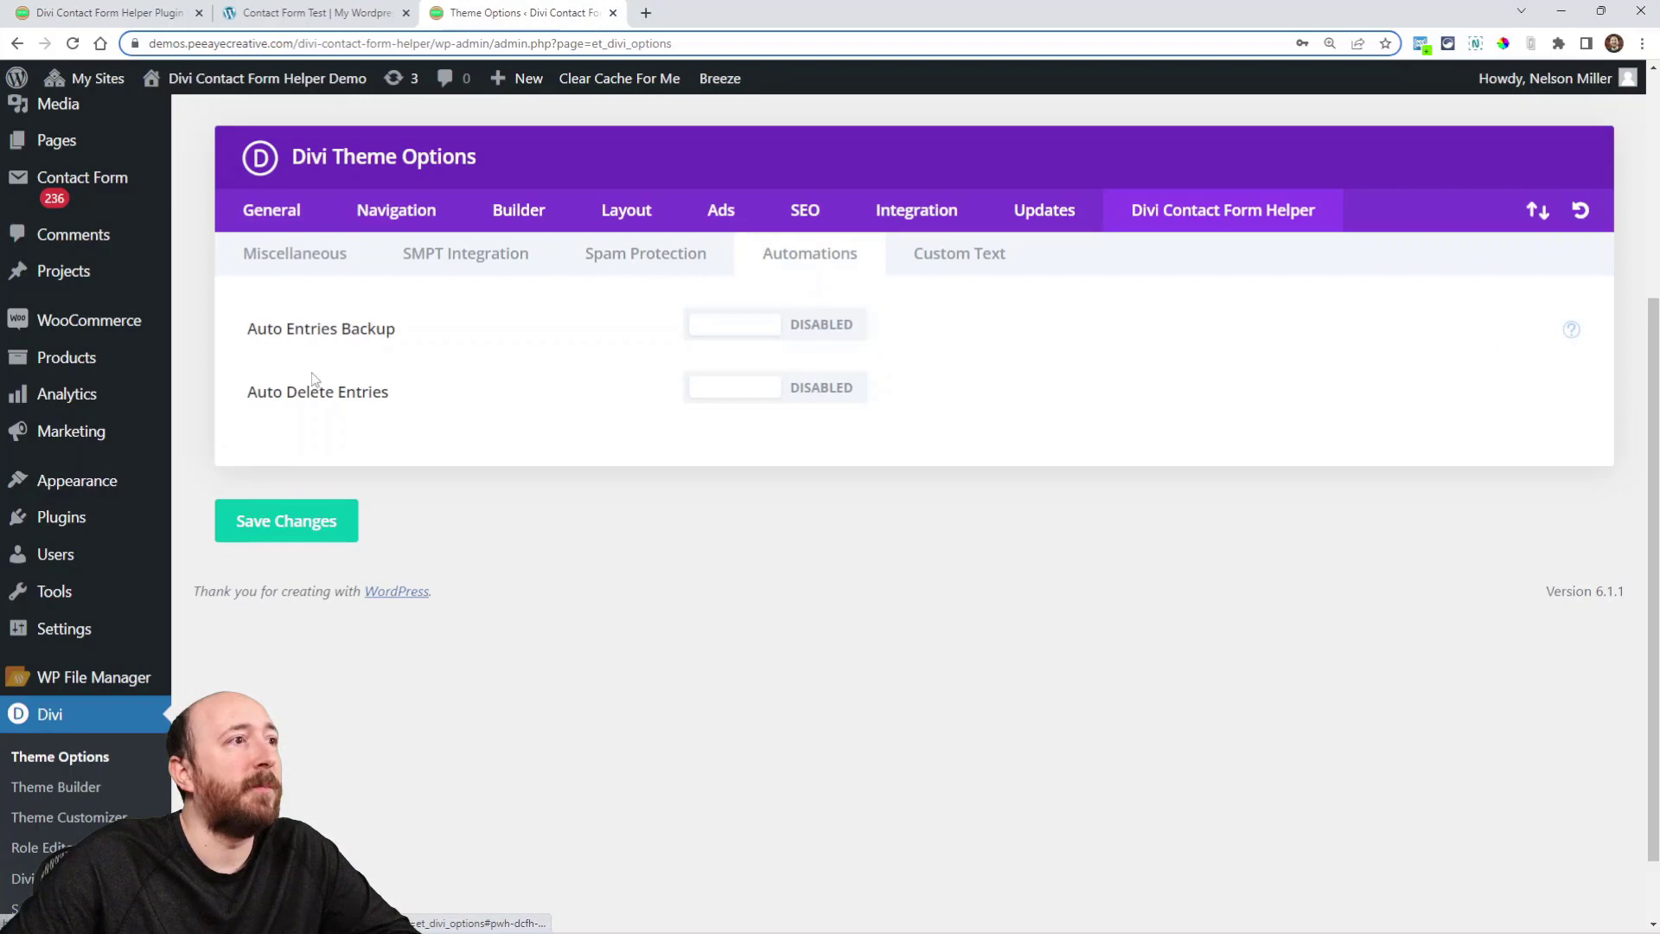
left_click_drag(248, 392, 626, 464)
left_click(683, 433)
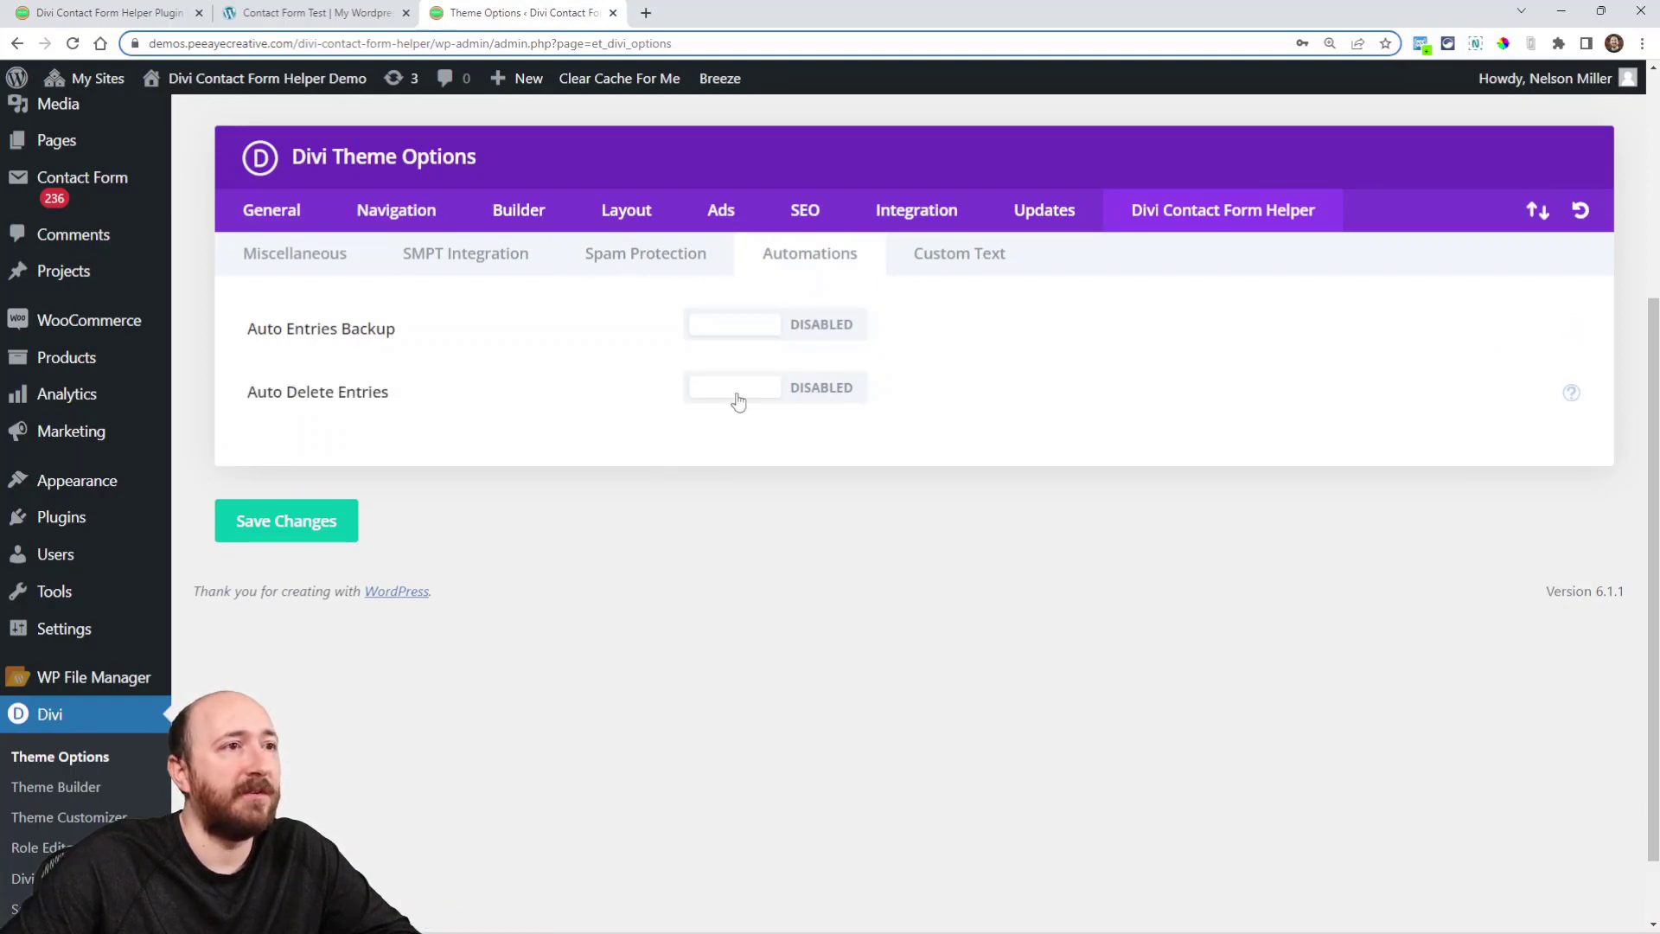
left_click(738, 401)
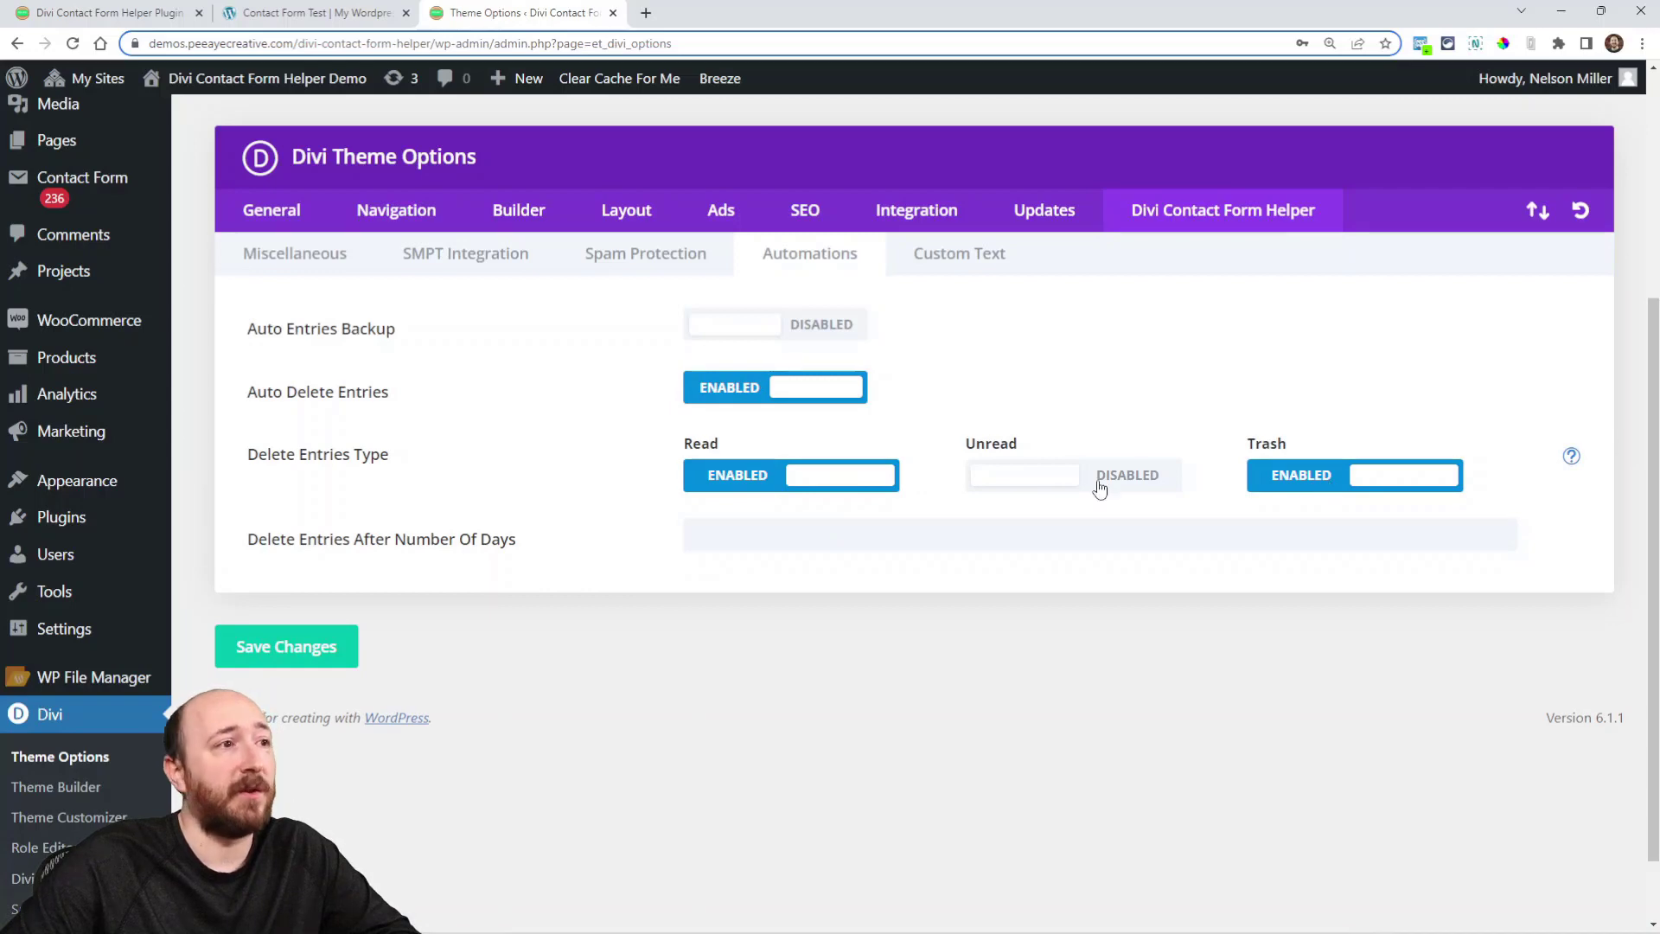
Toggle the Read and Unread deletion options, leaving Read included and Unread excluded
left_click(761, 480)
left_click(761, 480)
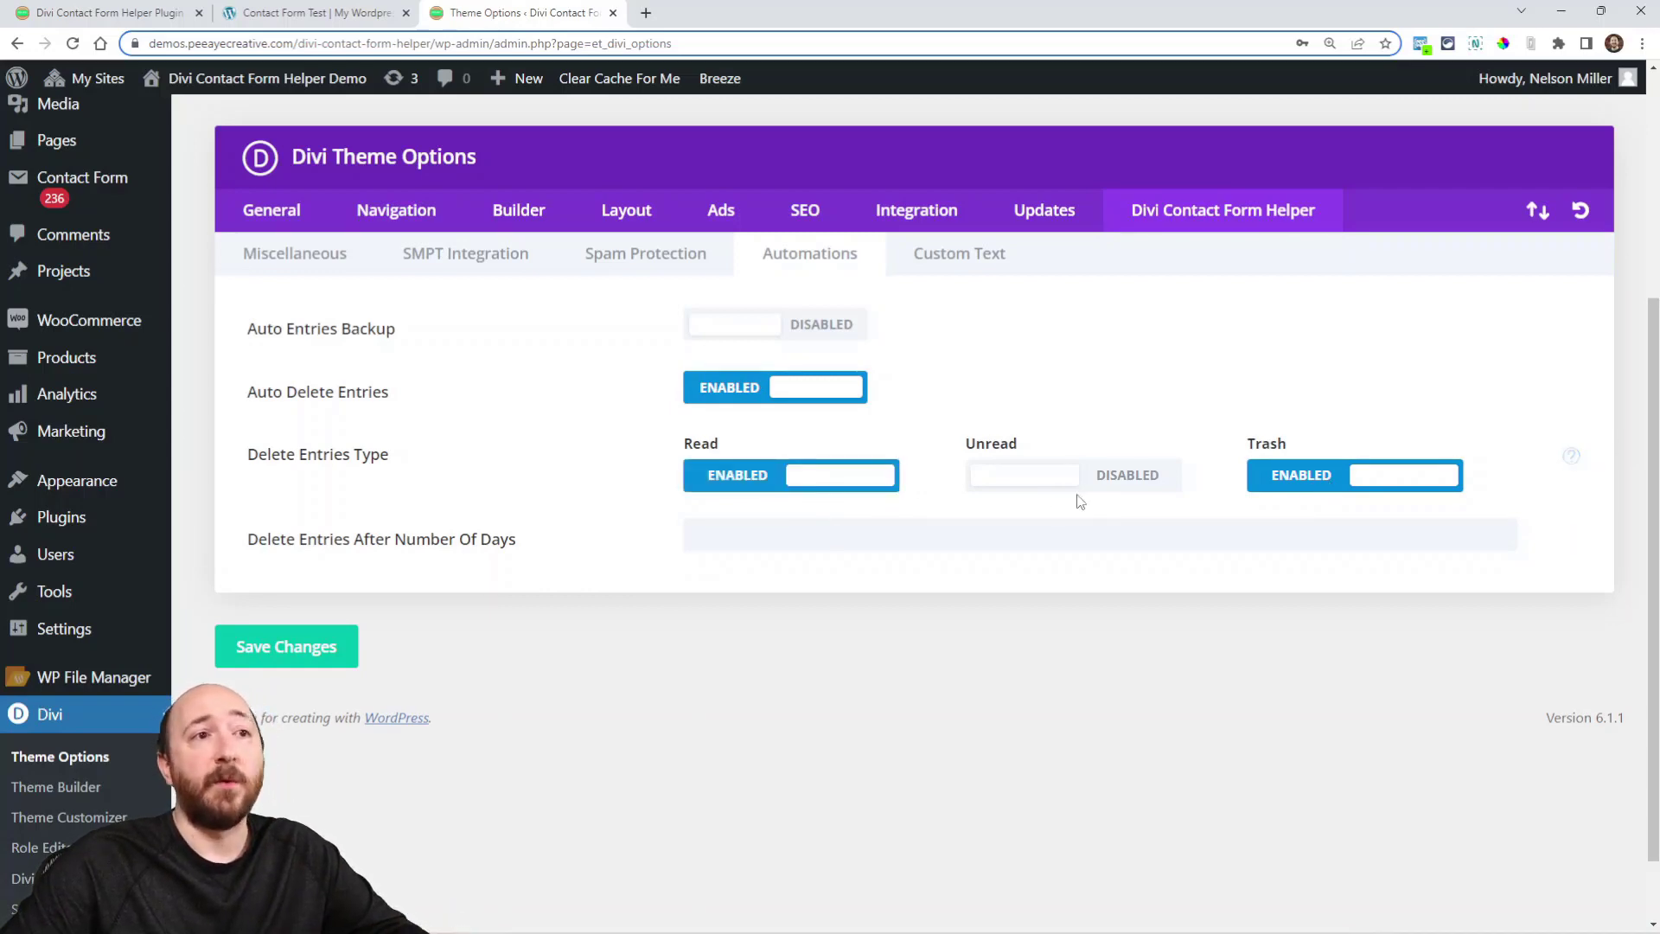
left_click(1073, 484)
left_click(1074, 484)
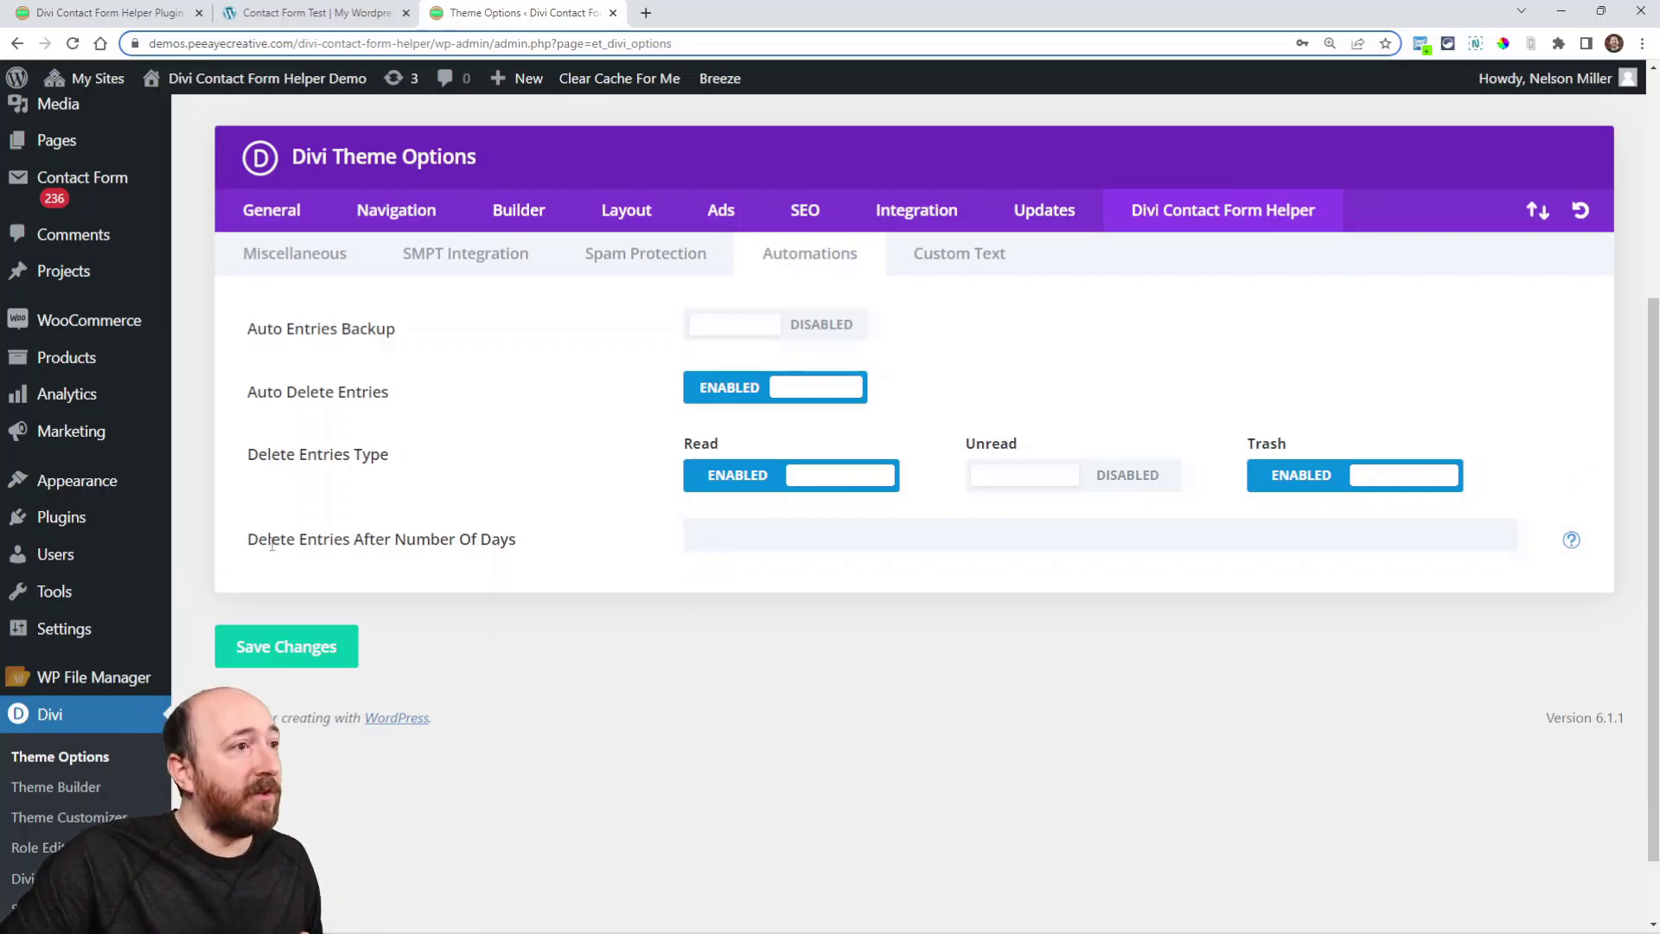
Enter 14 in the days-before-deletion field, then clear it again
left_click_drag(273, 545, 513, 545)
left_click(723, 542)
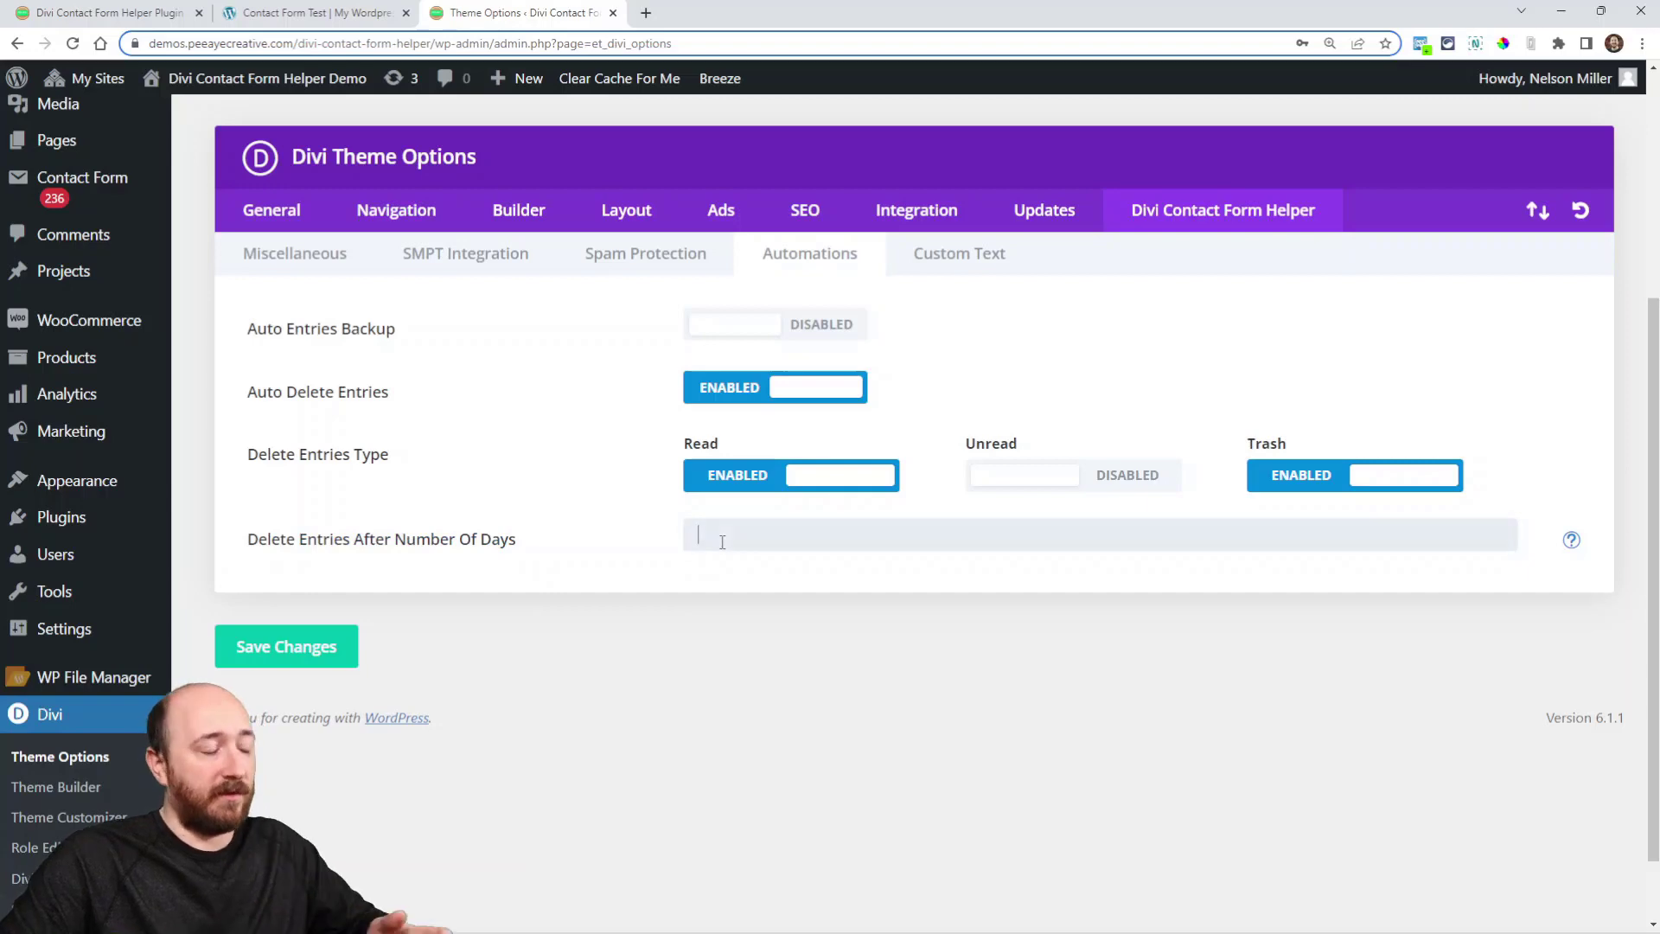
type("14")
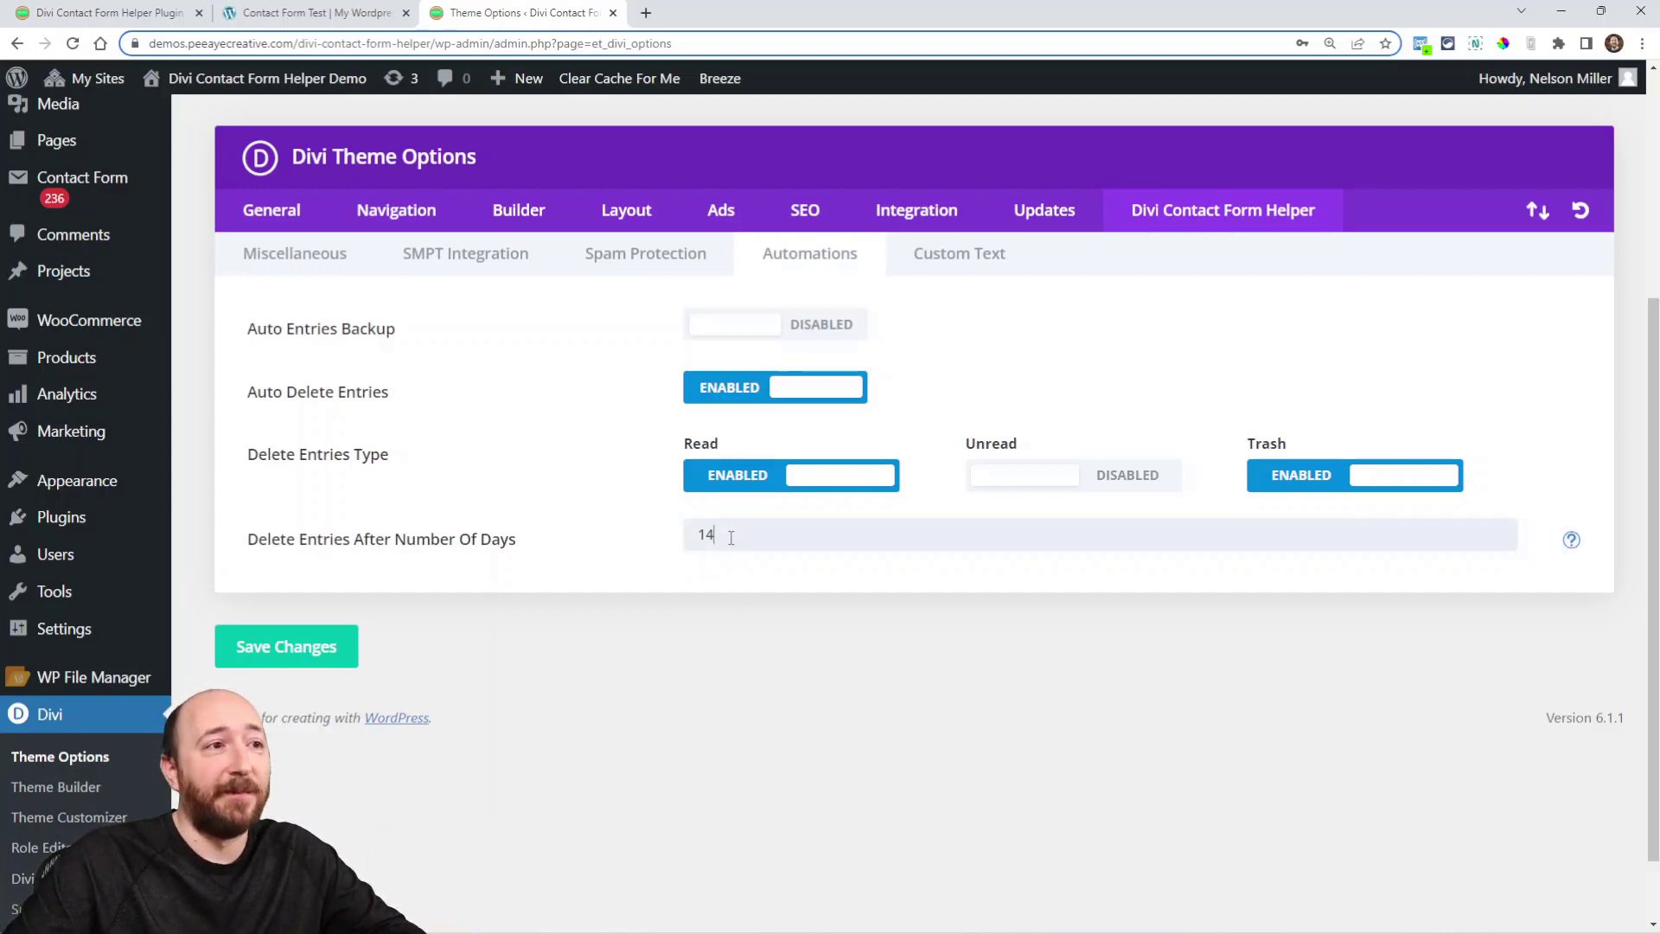
double_click(735, 549)
key("BackSpace")
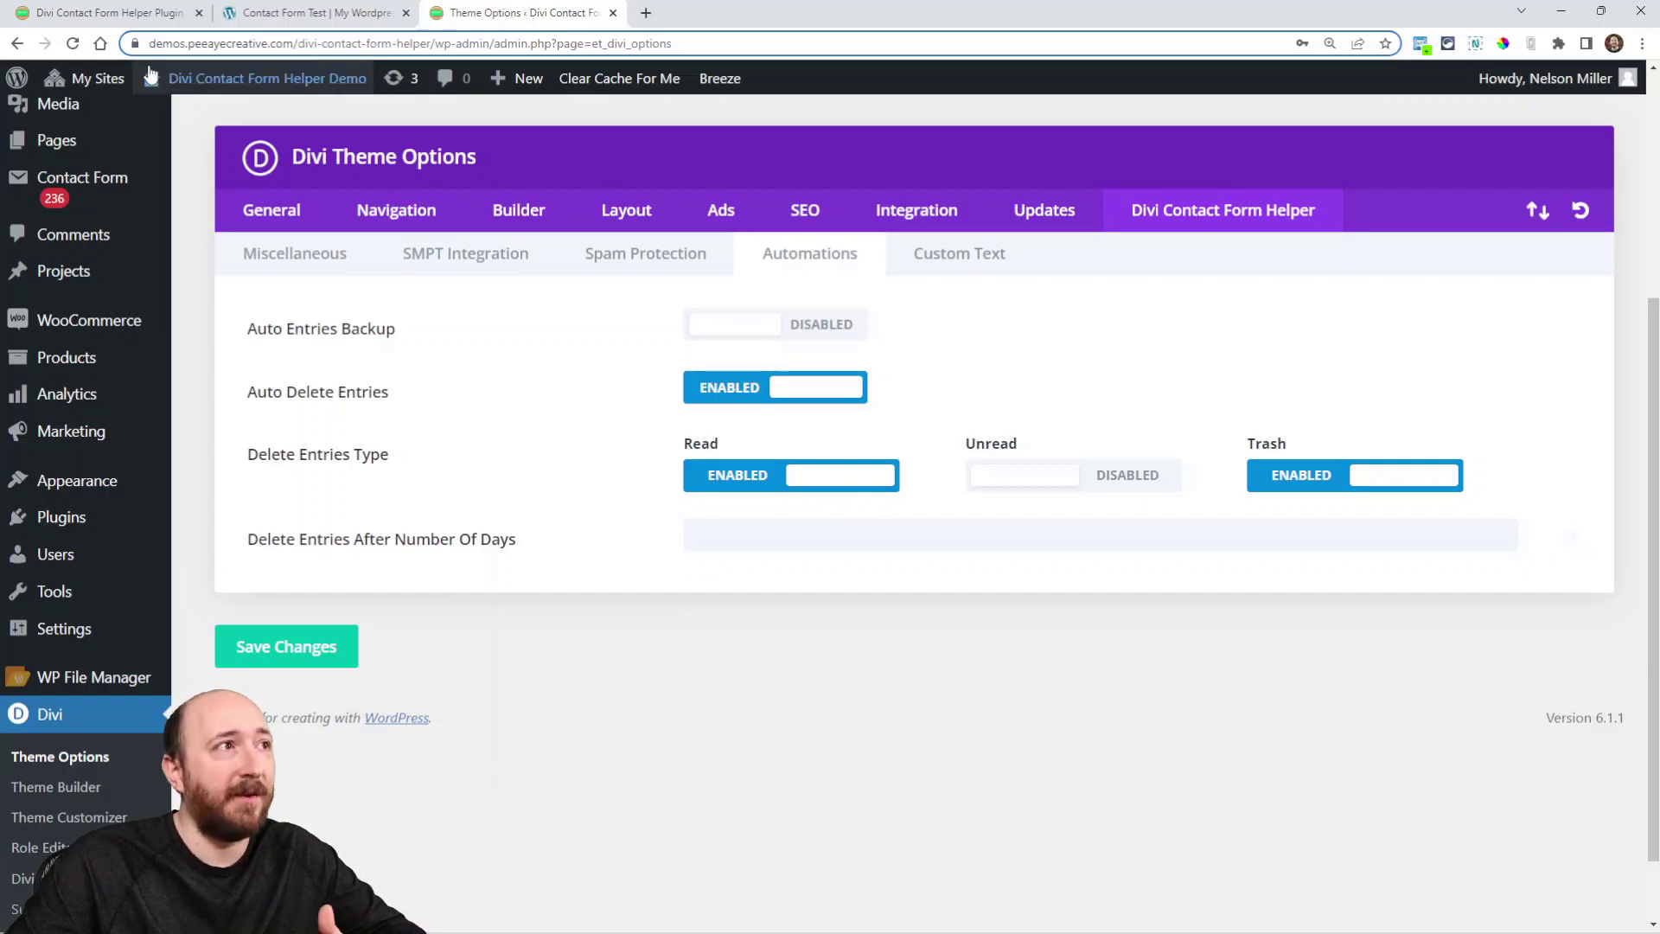
Scroll the post through Success Message, Loading Icon and Date And Time Format, then return to Theme Options
mouse_move(173, 78)
left_click(112, 12)
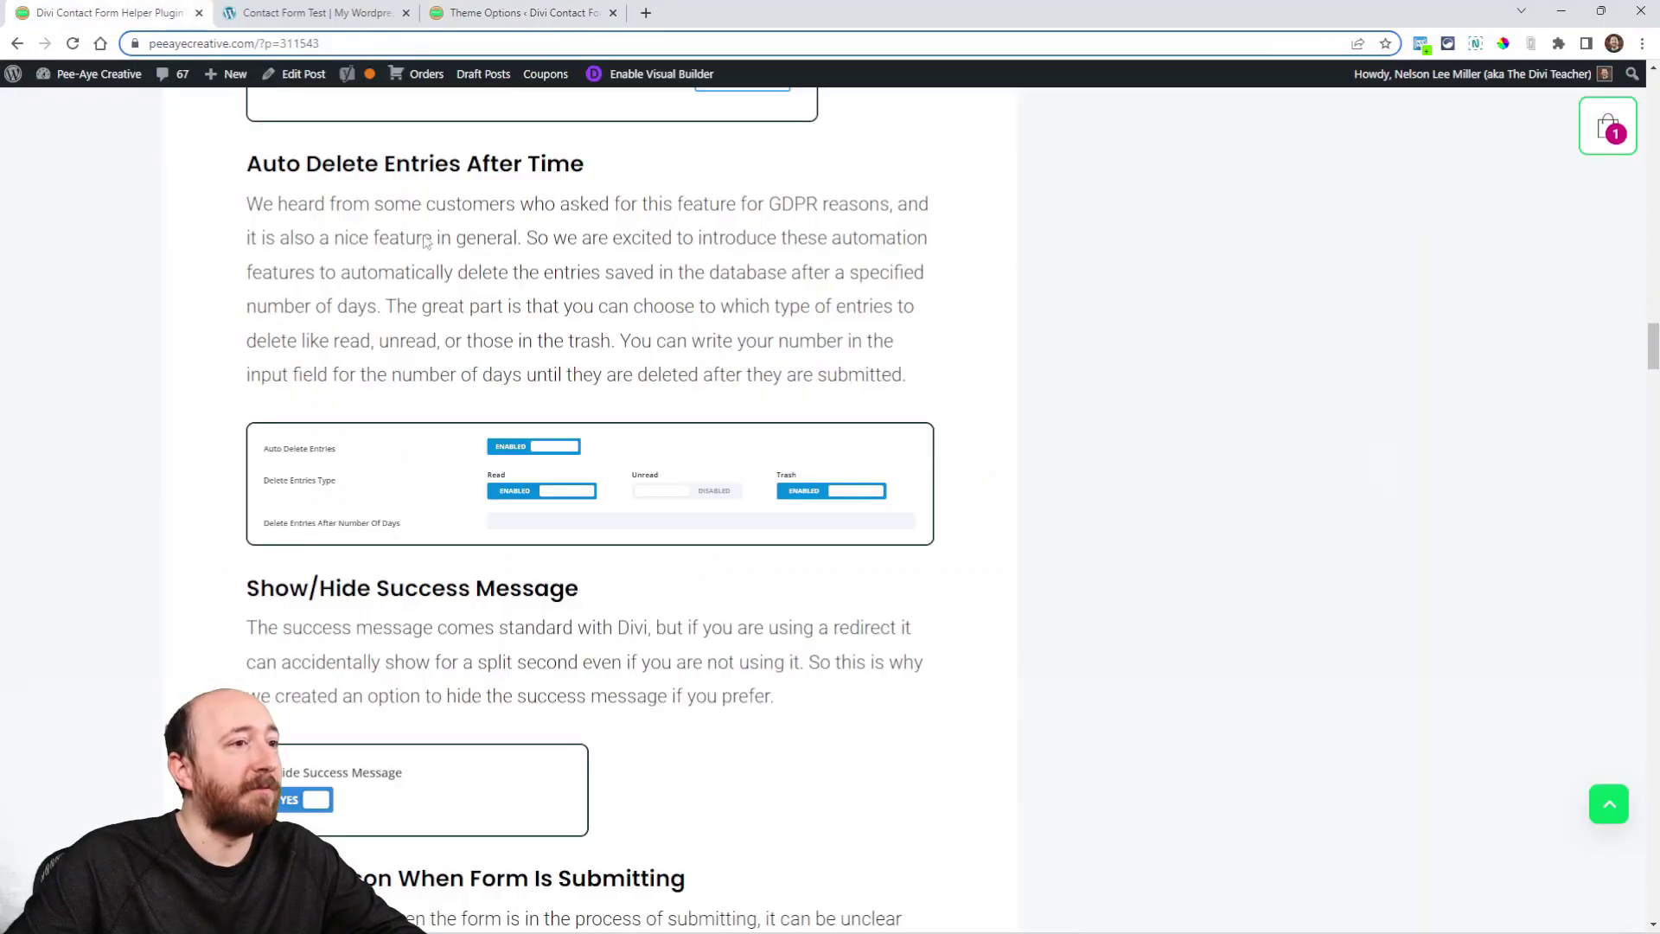
scroll(711, 504, "down", 3)
scroll(711, 504, "down", 2)
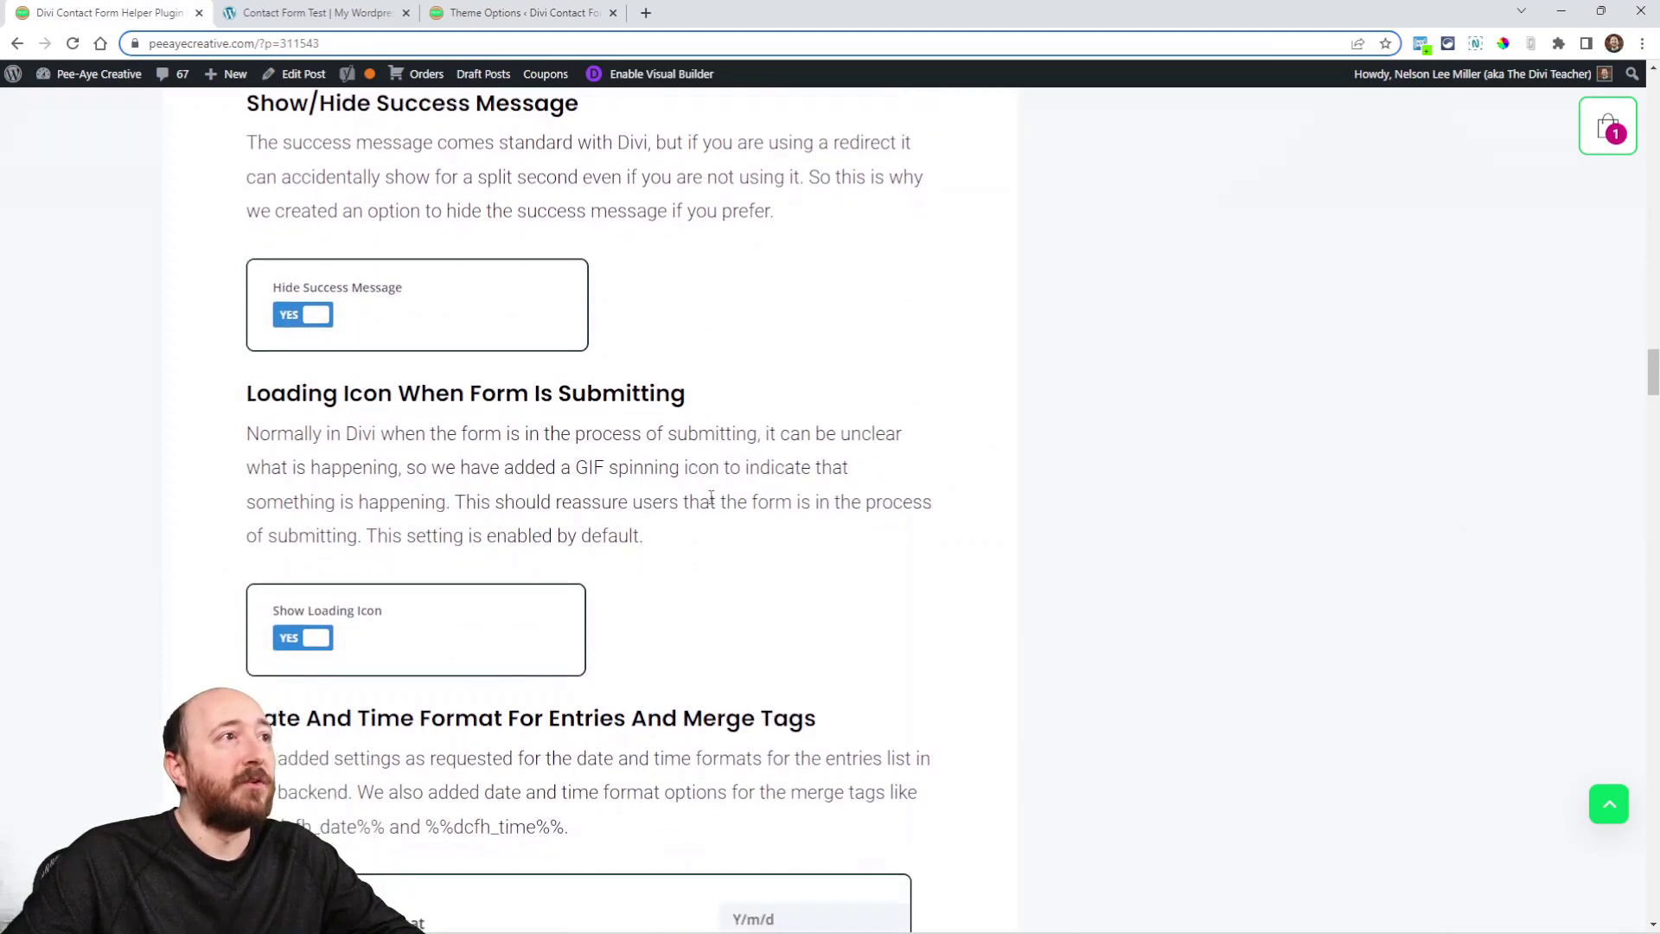
scroll(711, 497, "up", 1)
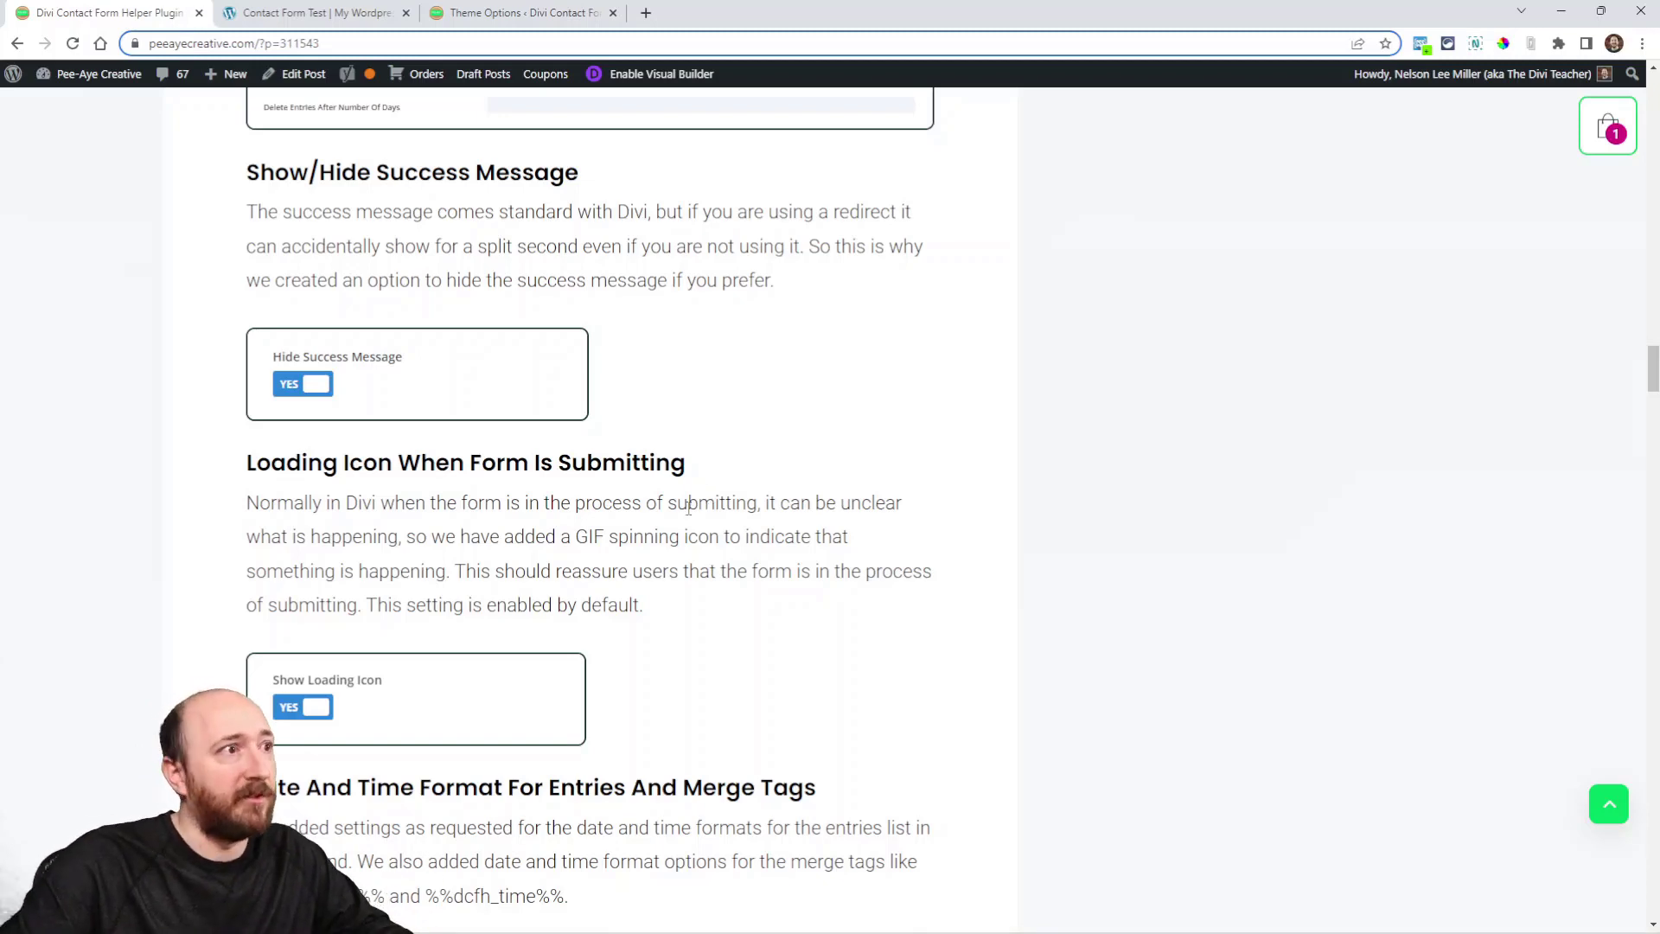
scroll(753, 487, "down", 3)
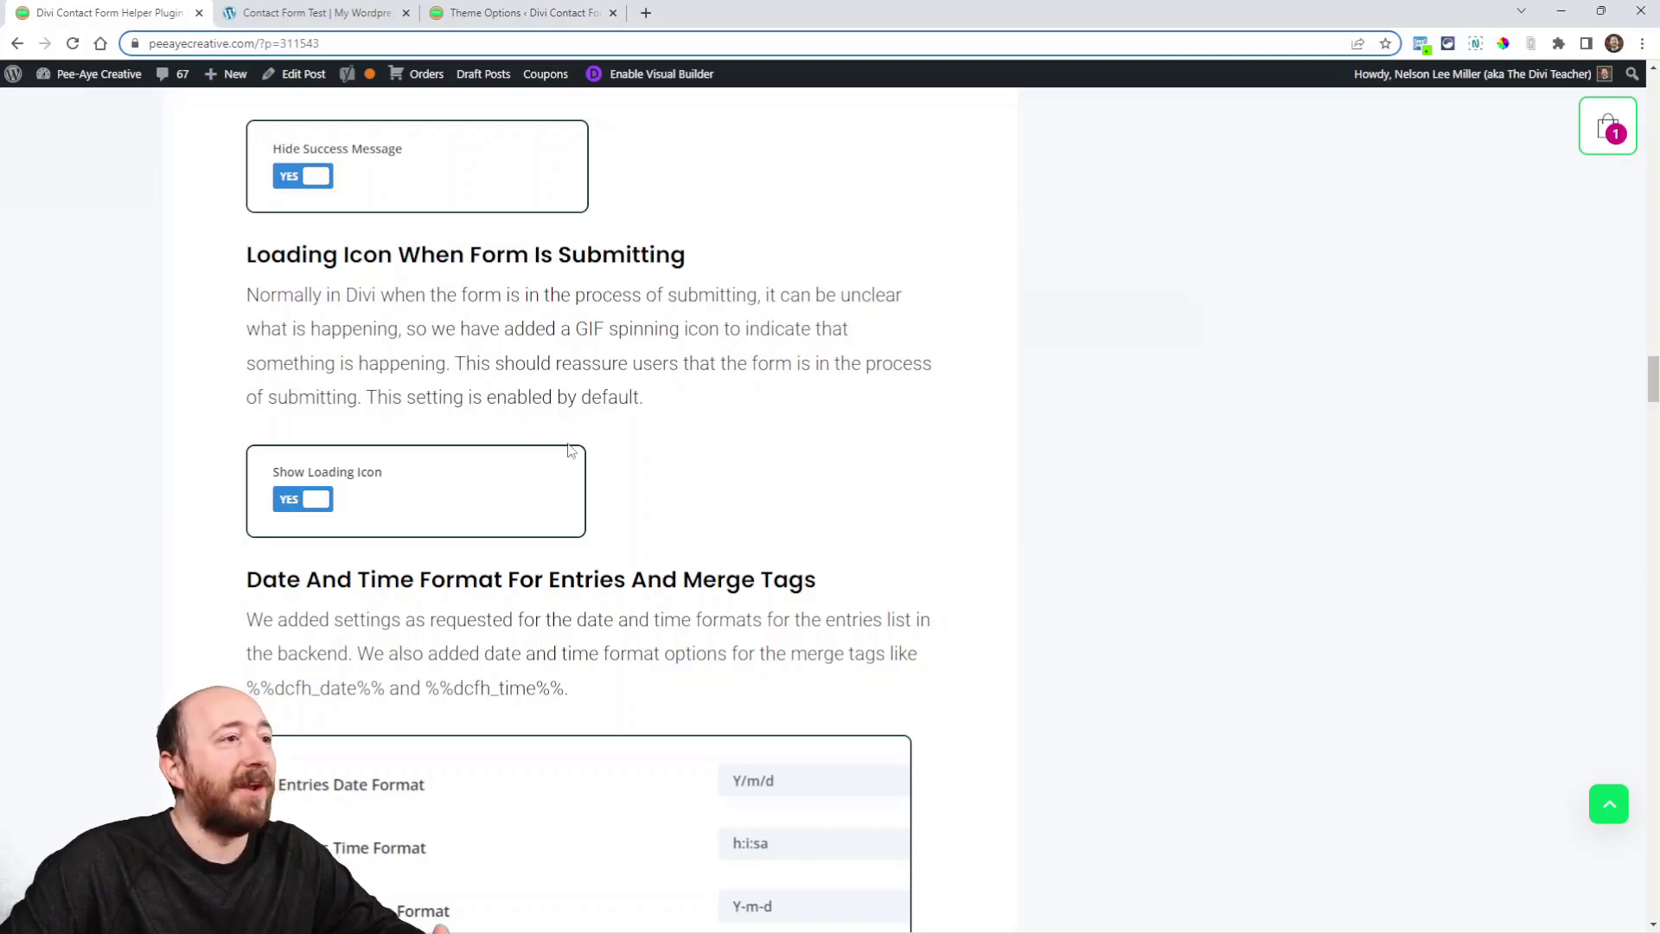
scroll(856, 514, "down", 4)
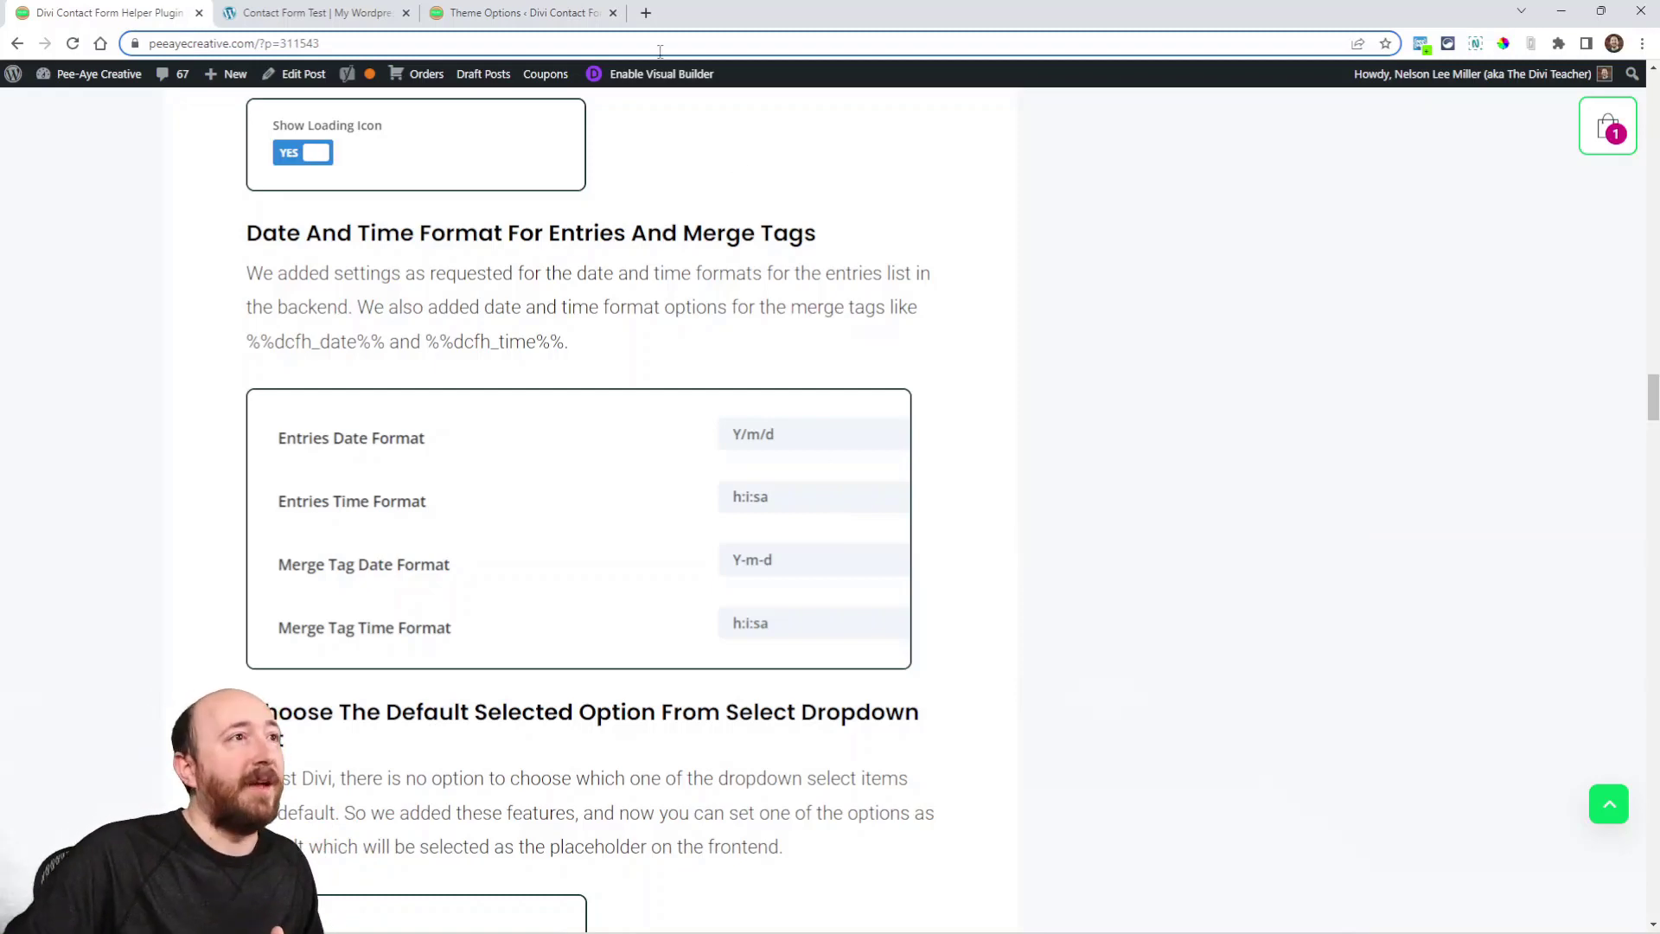
left_click(519, 12)
View the Miscellaneous date and time format fields, then go back to the blog post
left_click(298, 258)
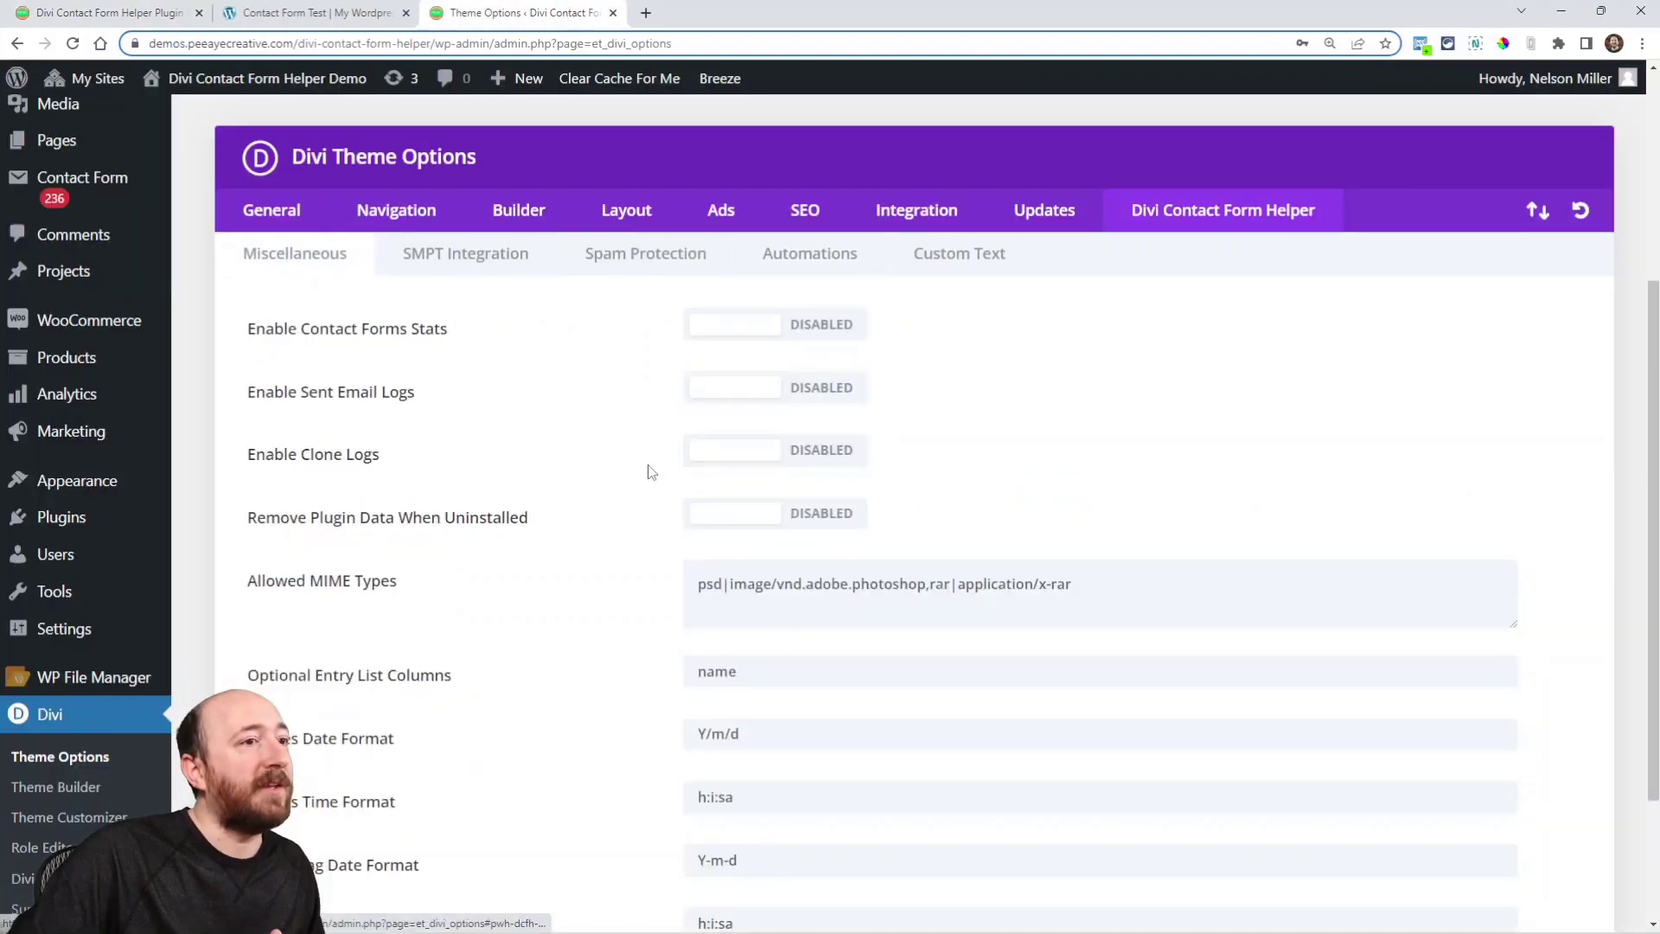
scroll(646, 467, "down", 3)
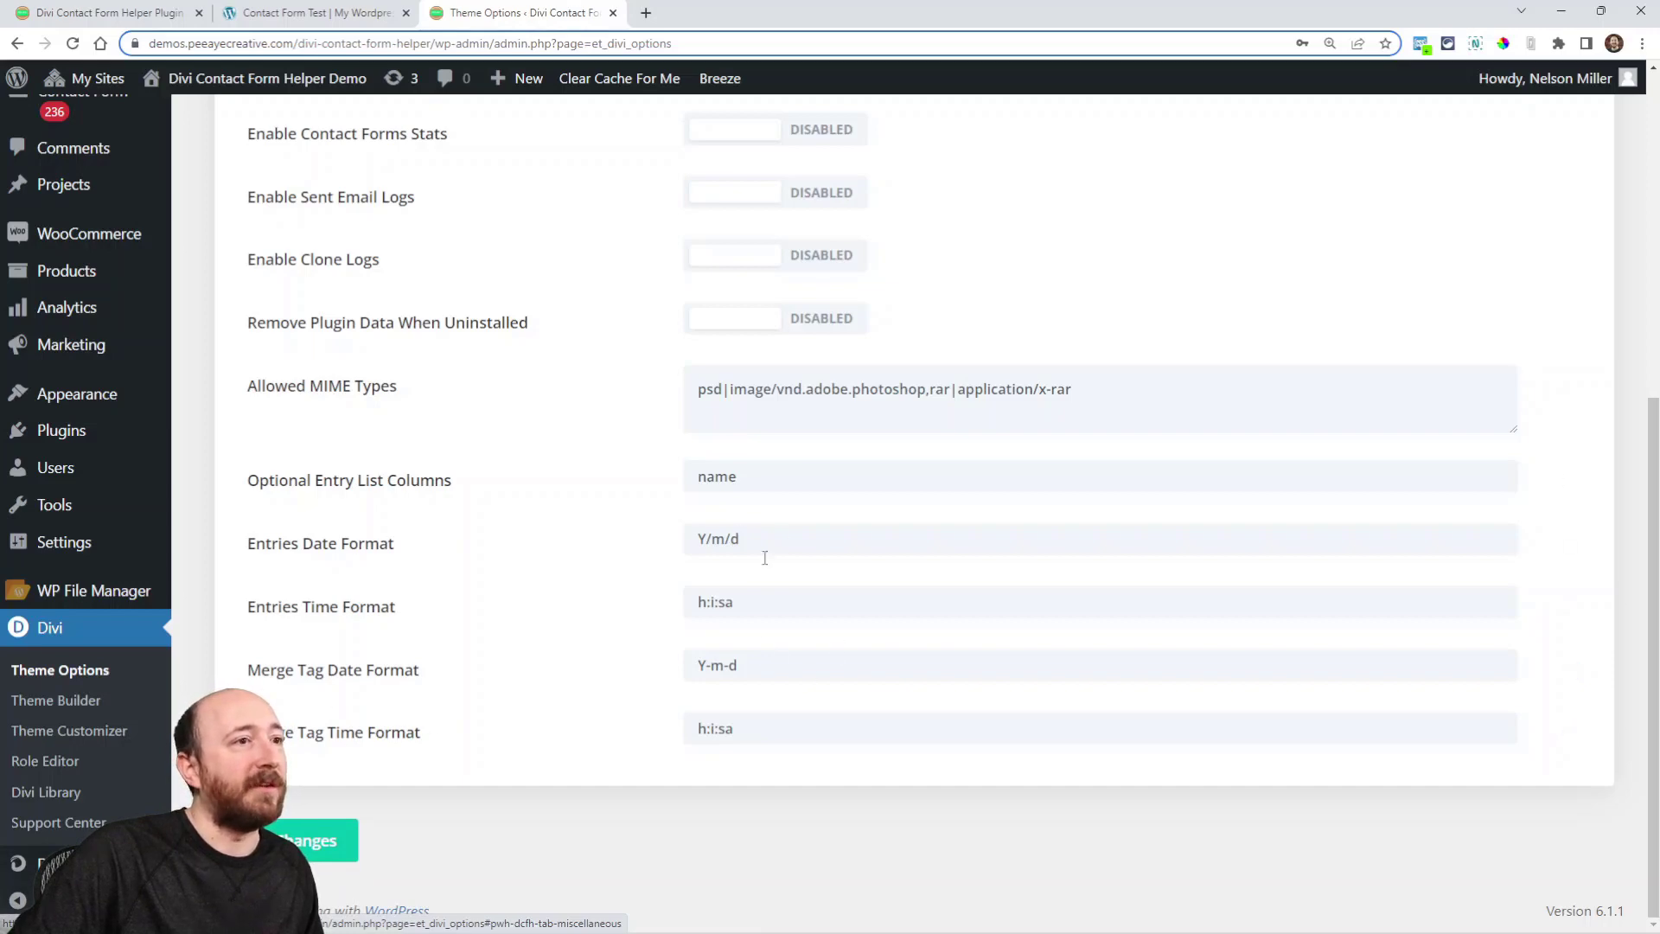
left_click(100, 13)
Scroll past Start And End Date For CSV Export to Save URL Parameters In Database
scroll(447, 273, "down", 5)
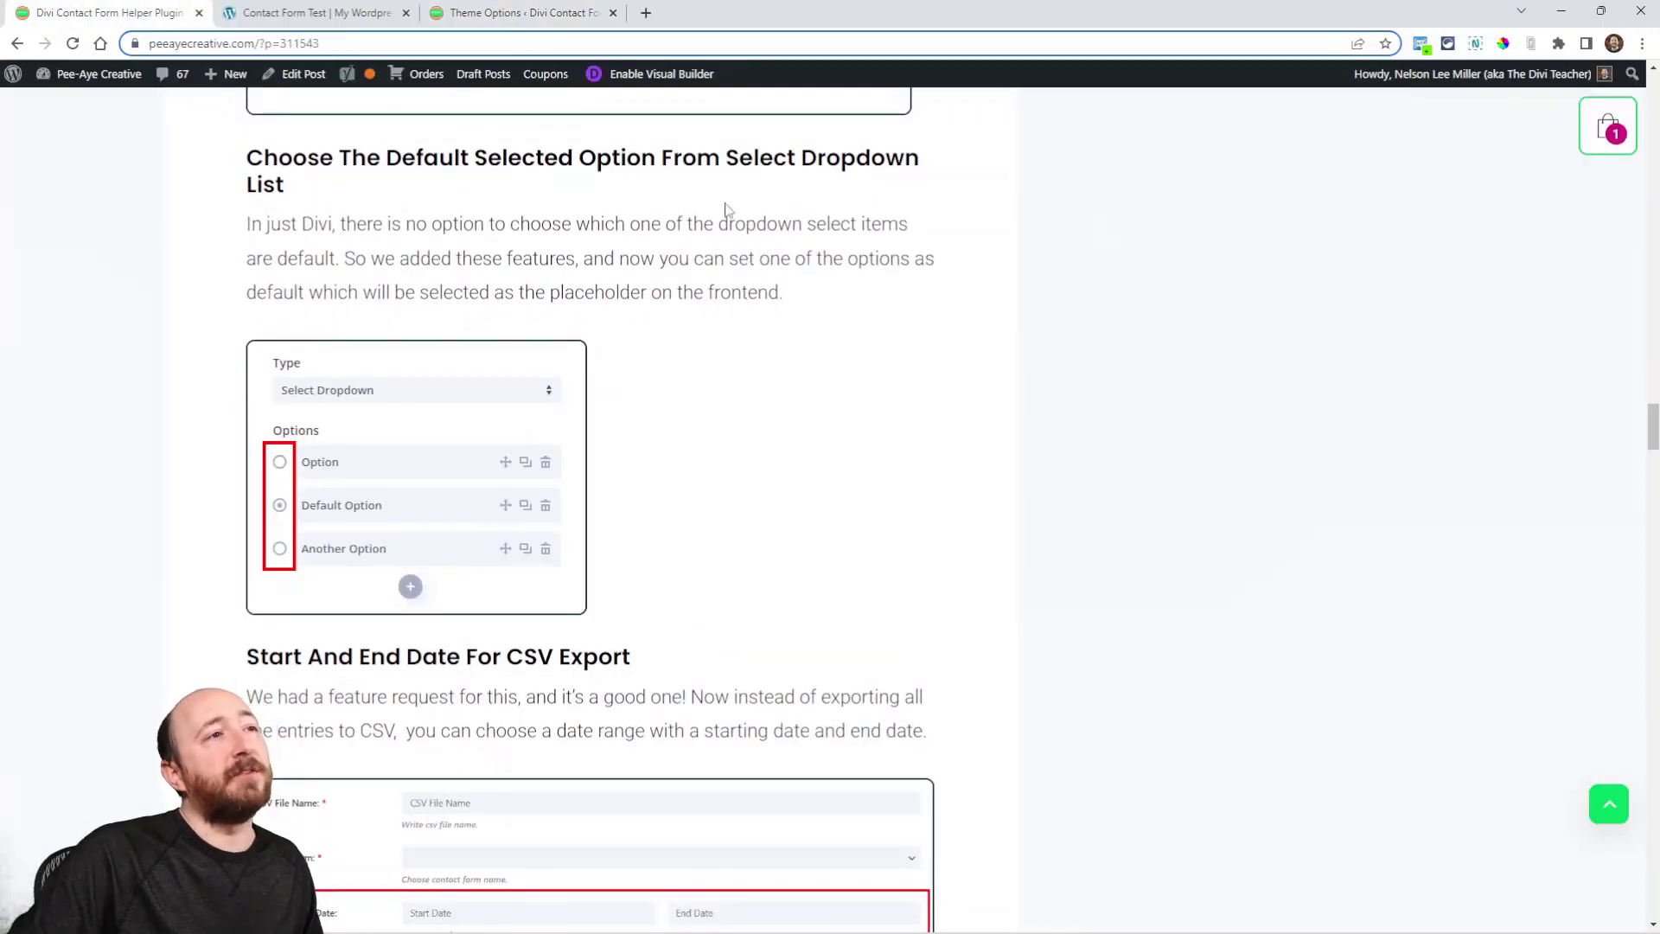
scroll(841, 371, "down", 1)
scroll(838, 375, "up", 1)
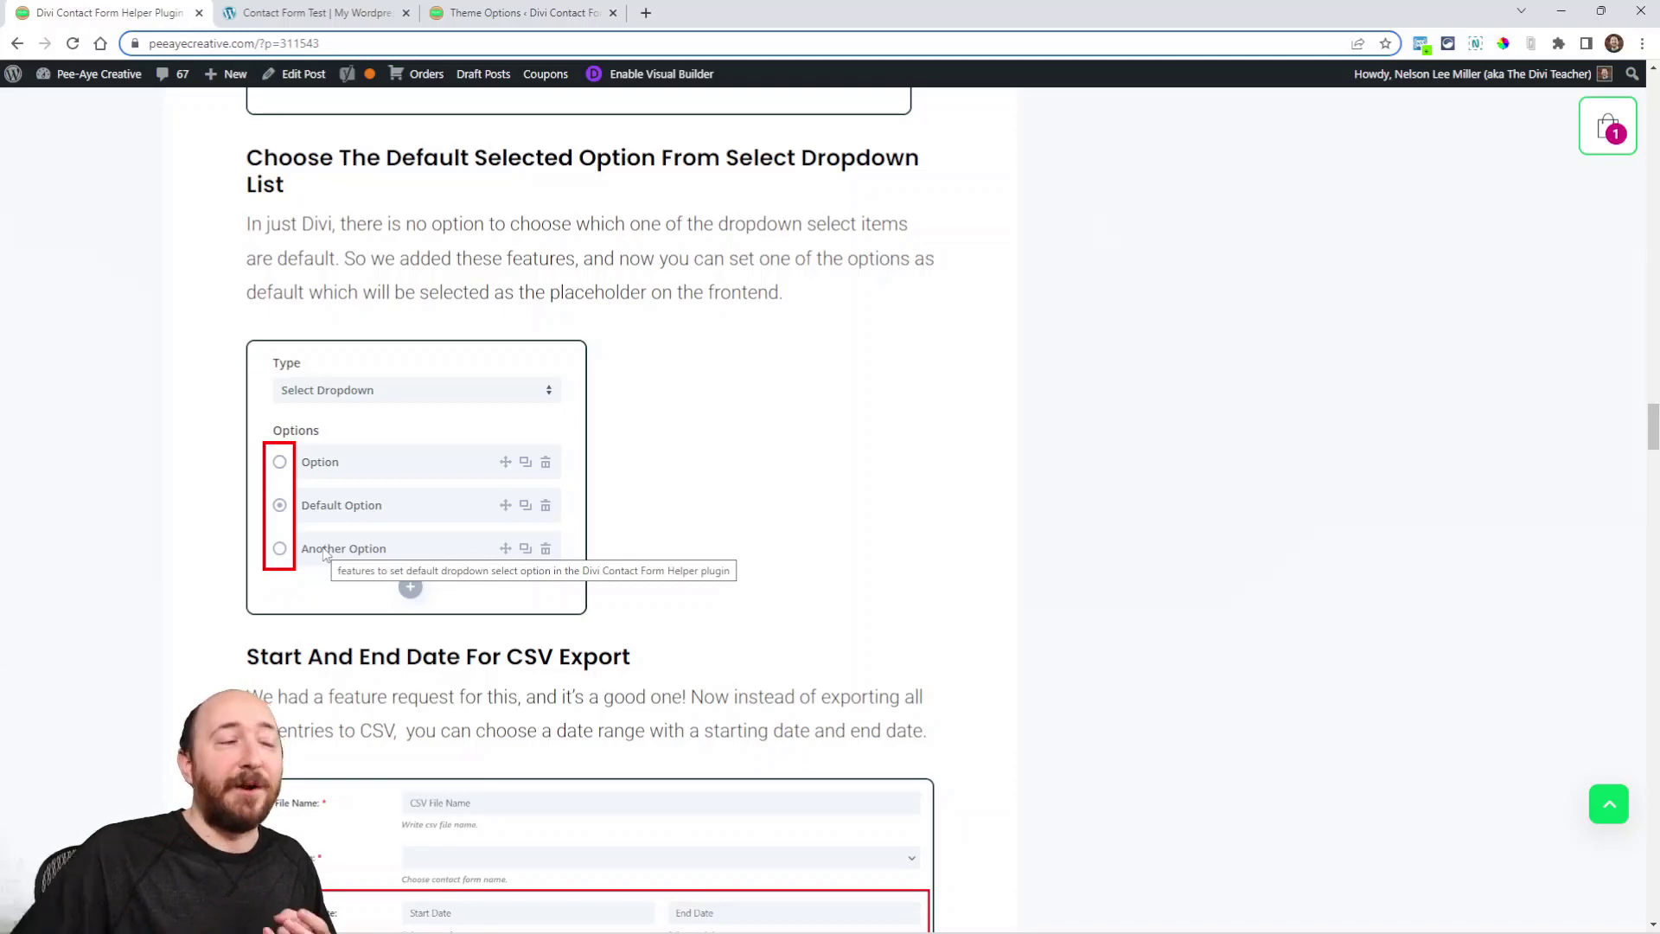
scroll(630, 528, "down", 2)
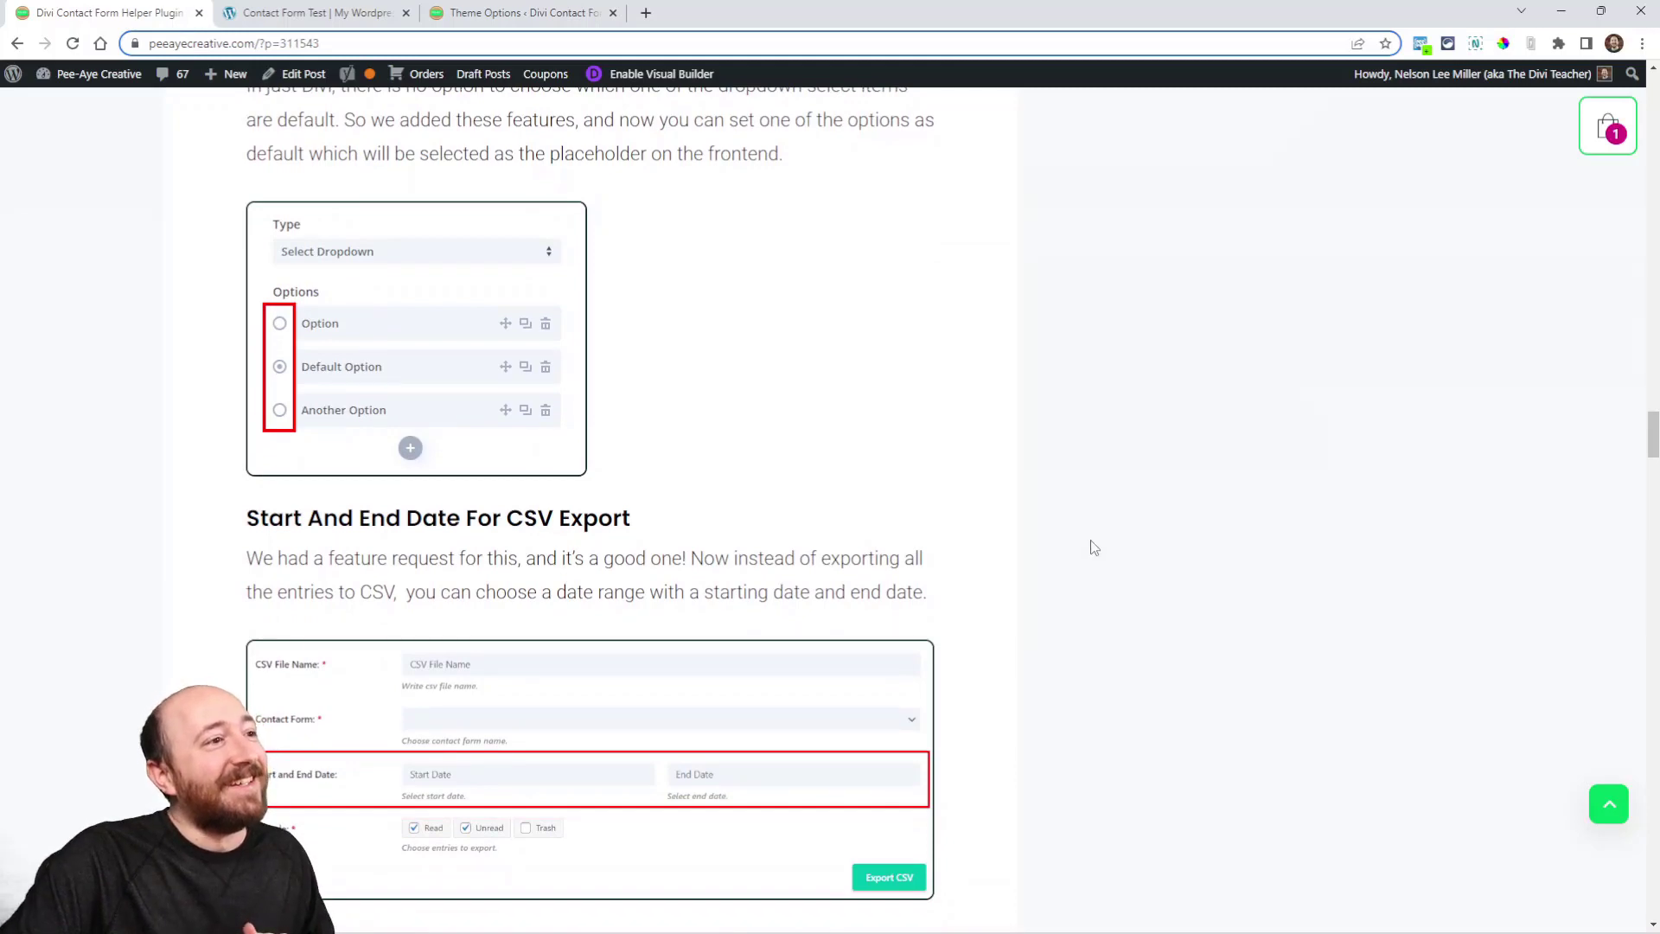
scroll(1085, 567, "down", 3)
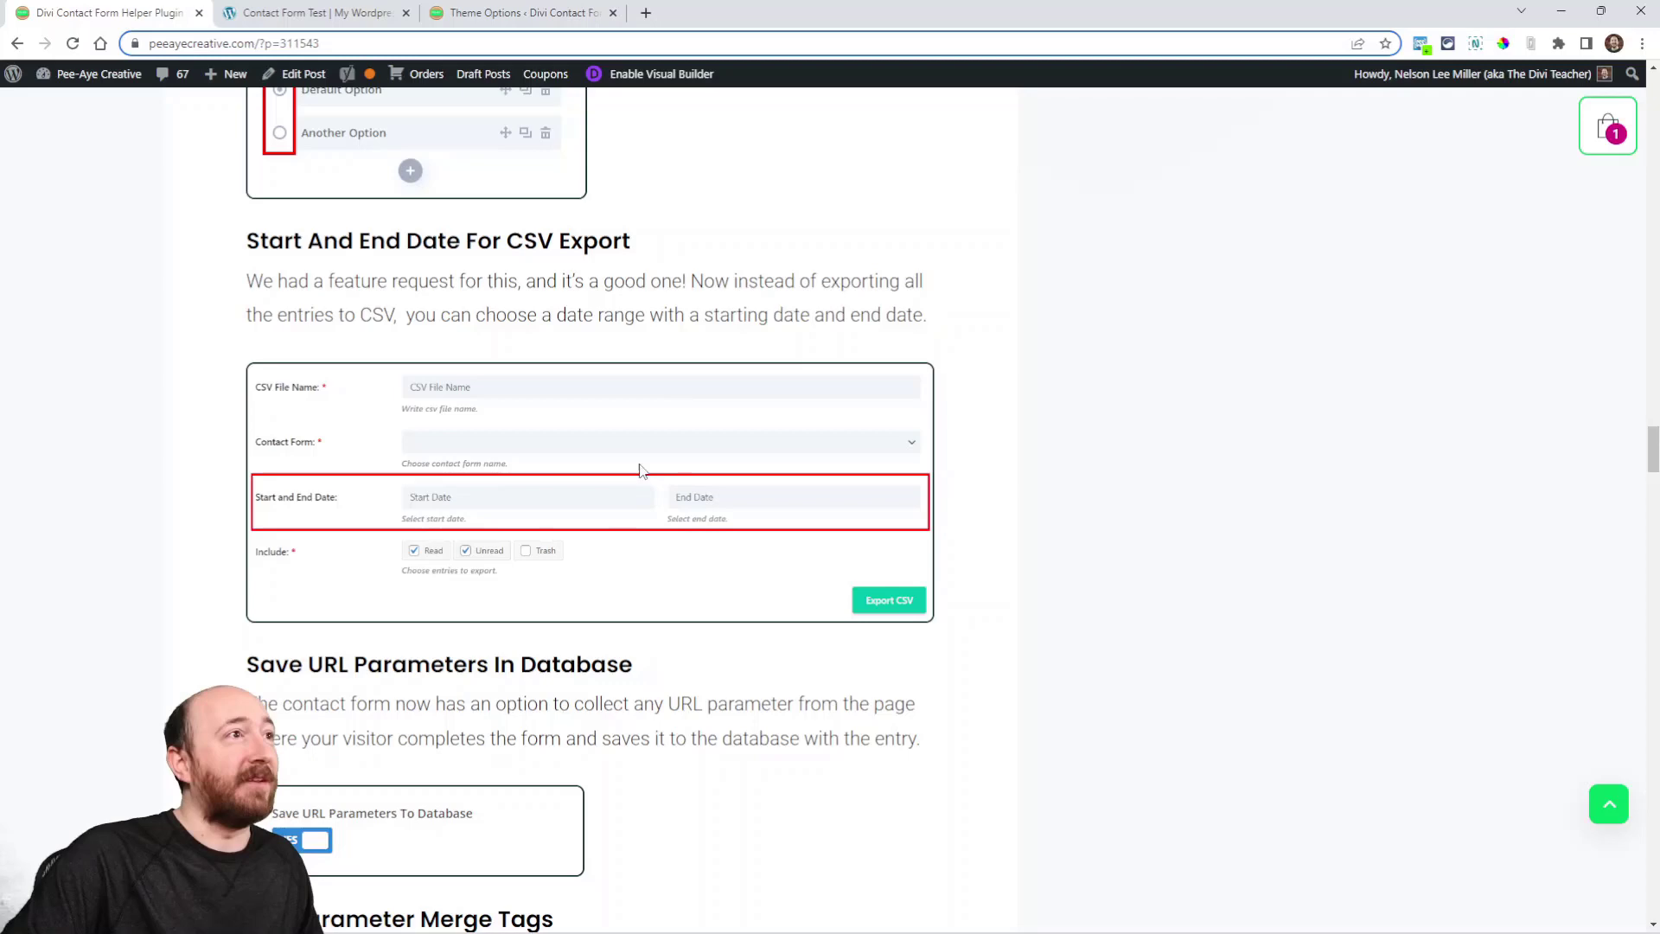
Go to the Divi Theme Options tab and open the Export CSV page
left_click(363, 12)
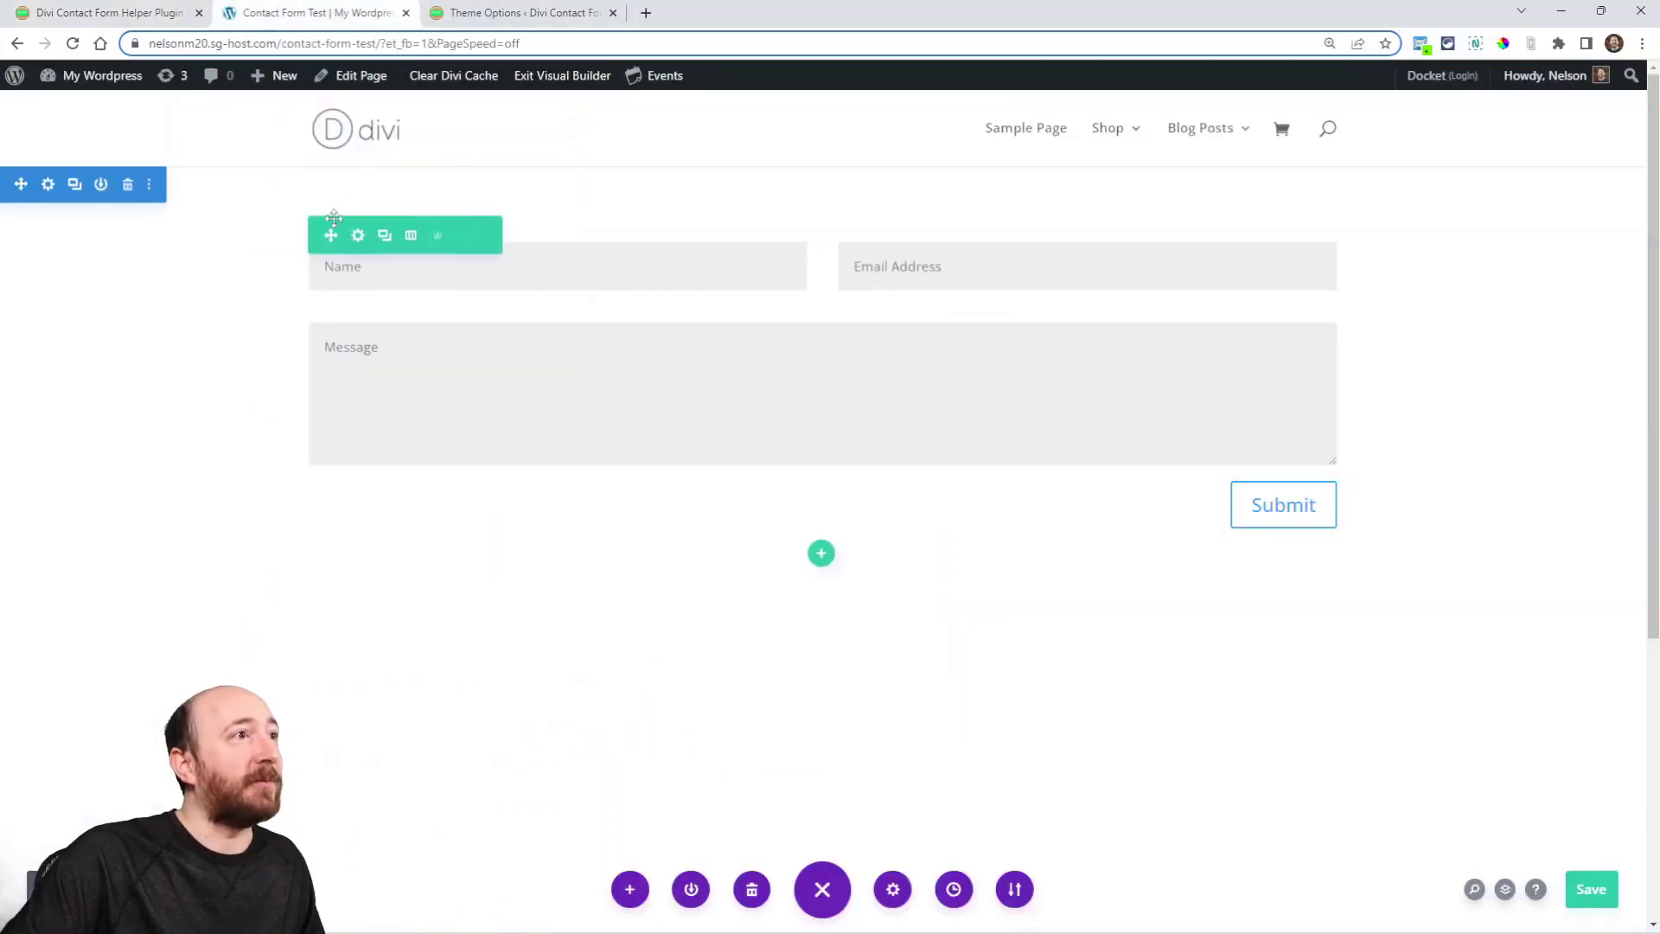
left_click(506, 14)
scroll(87, 242, "up", 5)
mouse_move(95, 289)
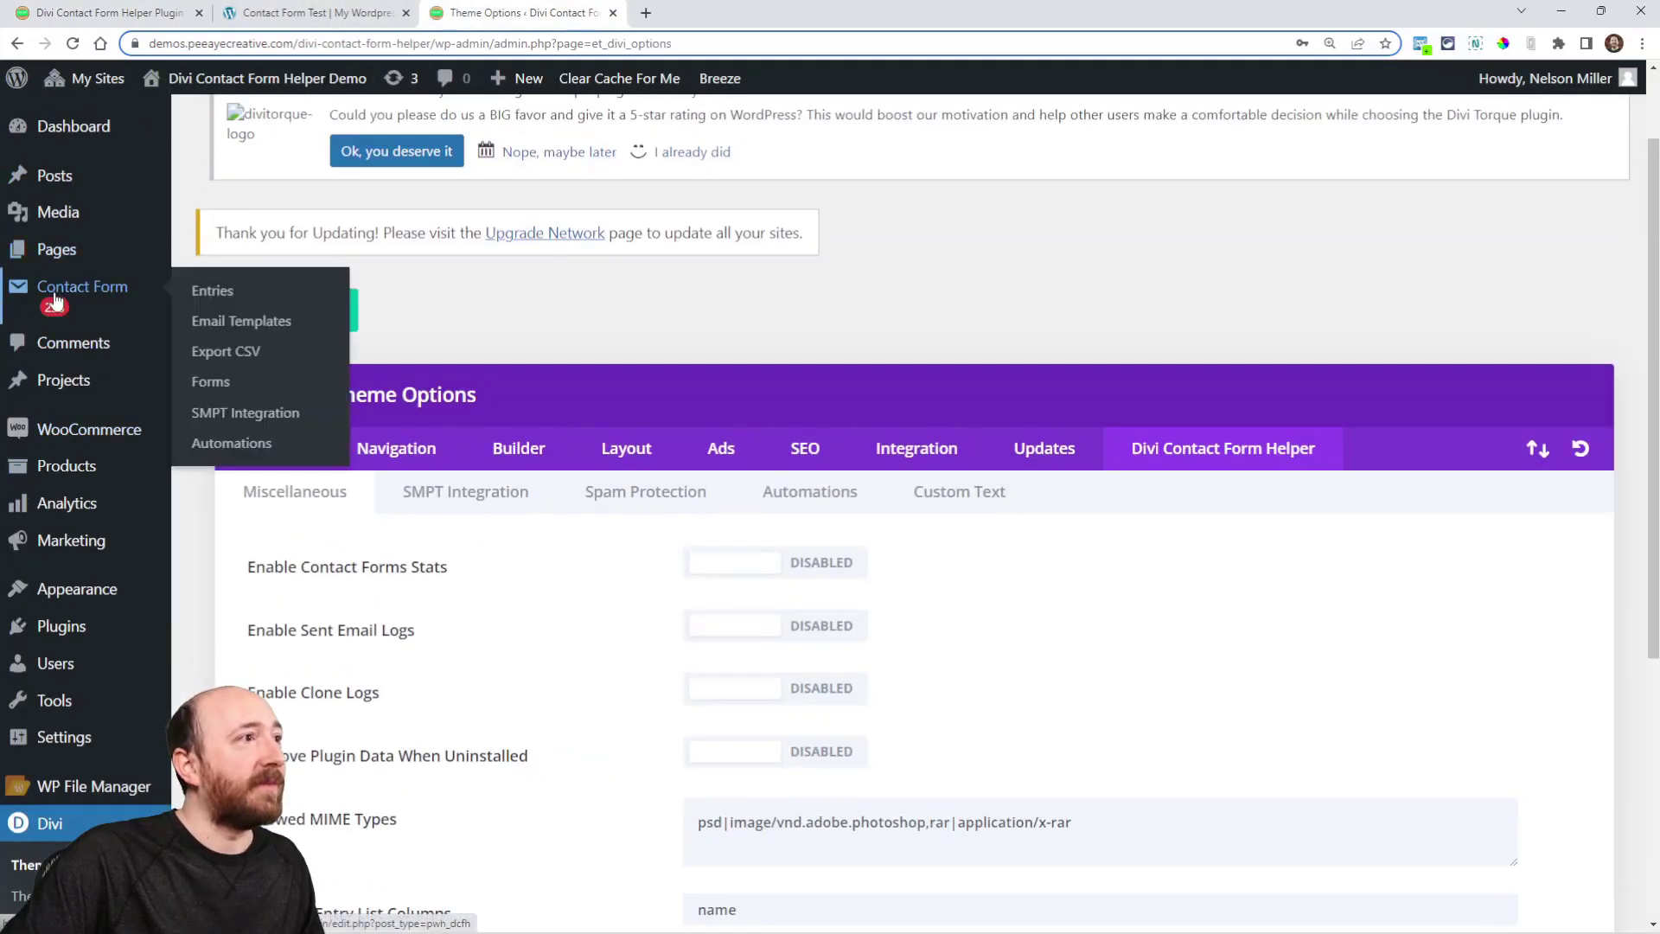
left_click(226, 353)
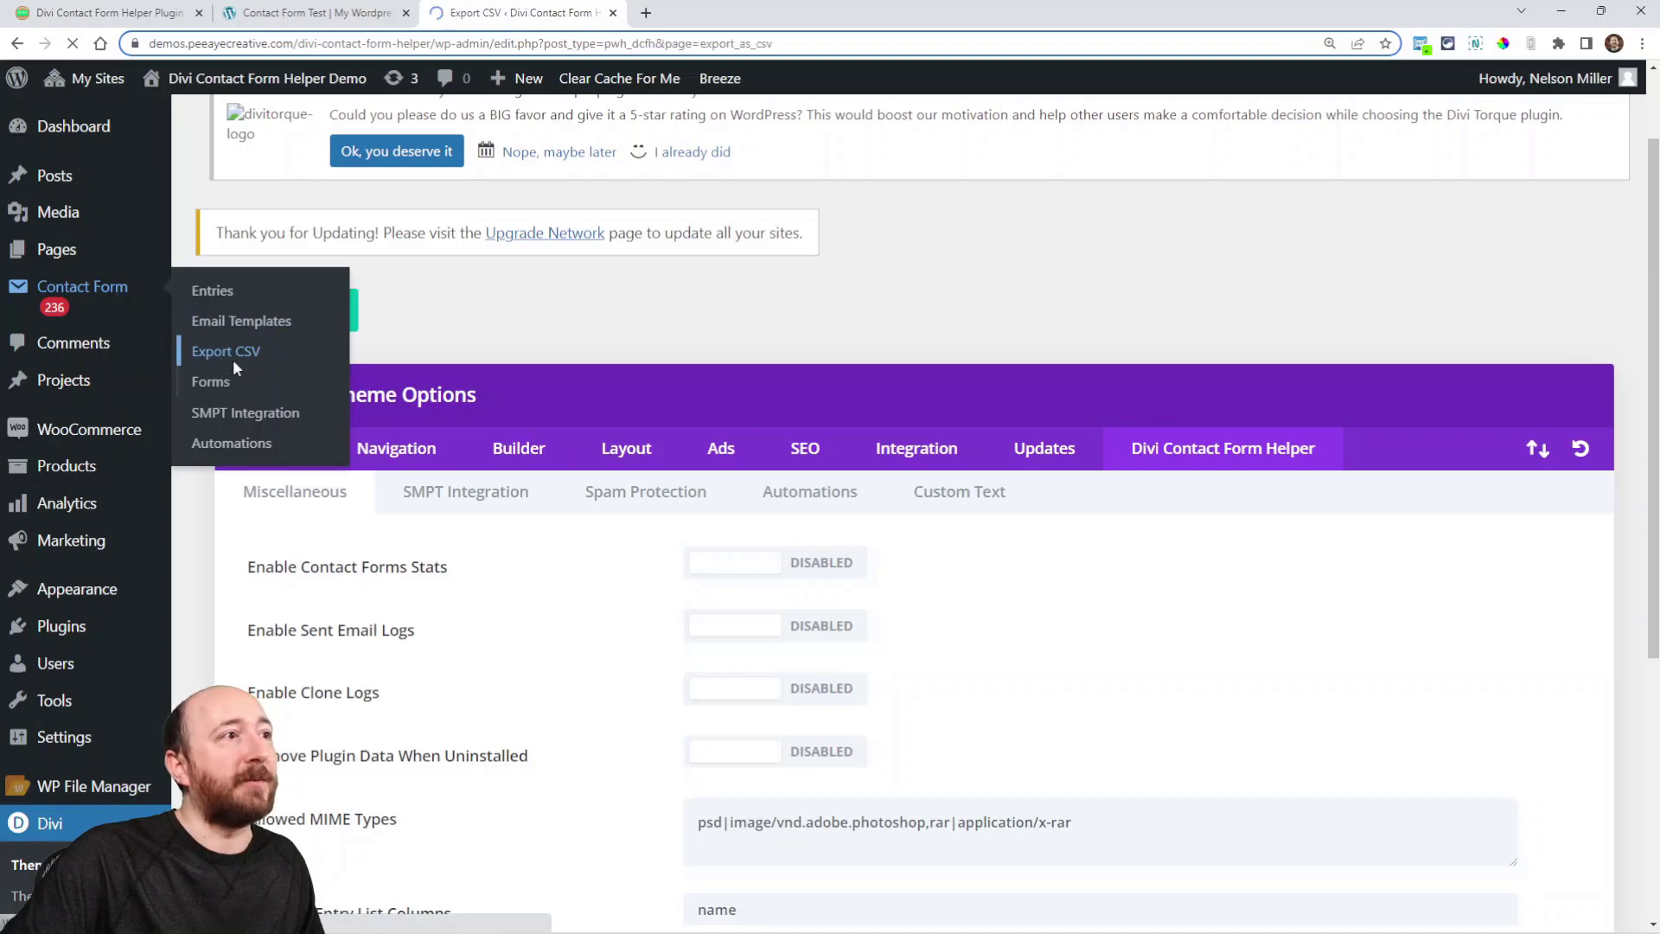
Inspect the Start and End Date fields and the Contact Form list, then return to the post
scroll(517, 398, "down", 1)
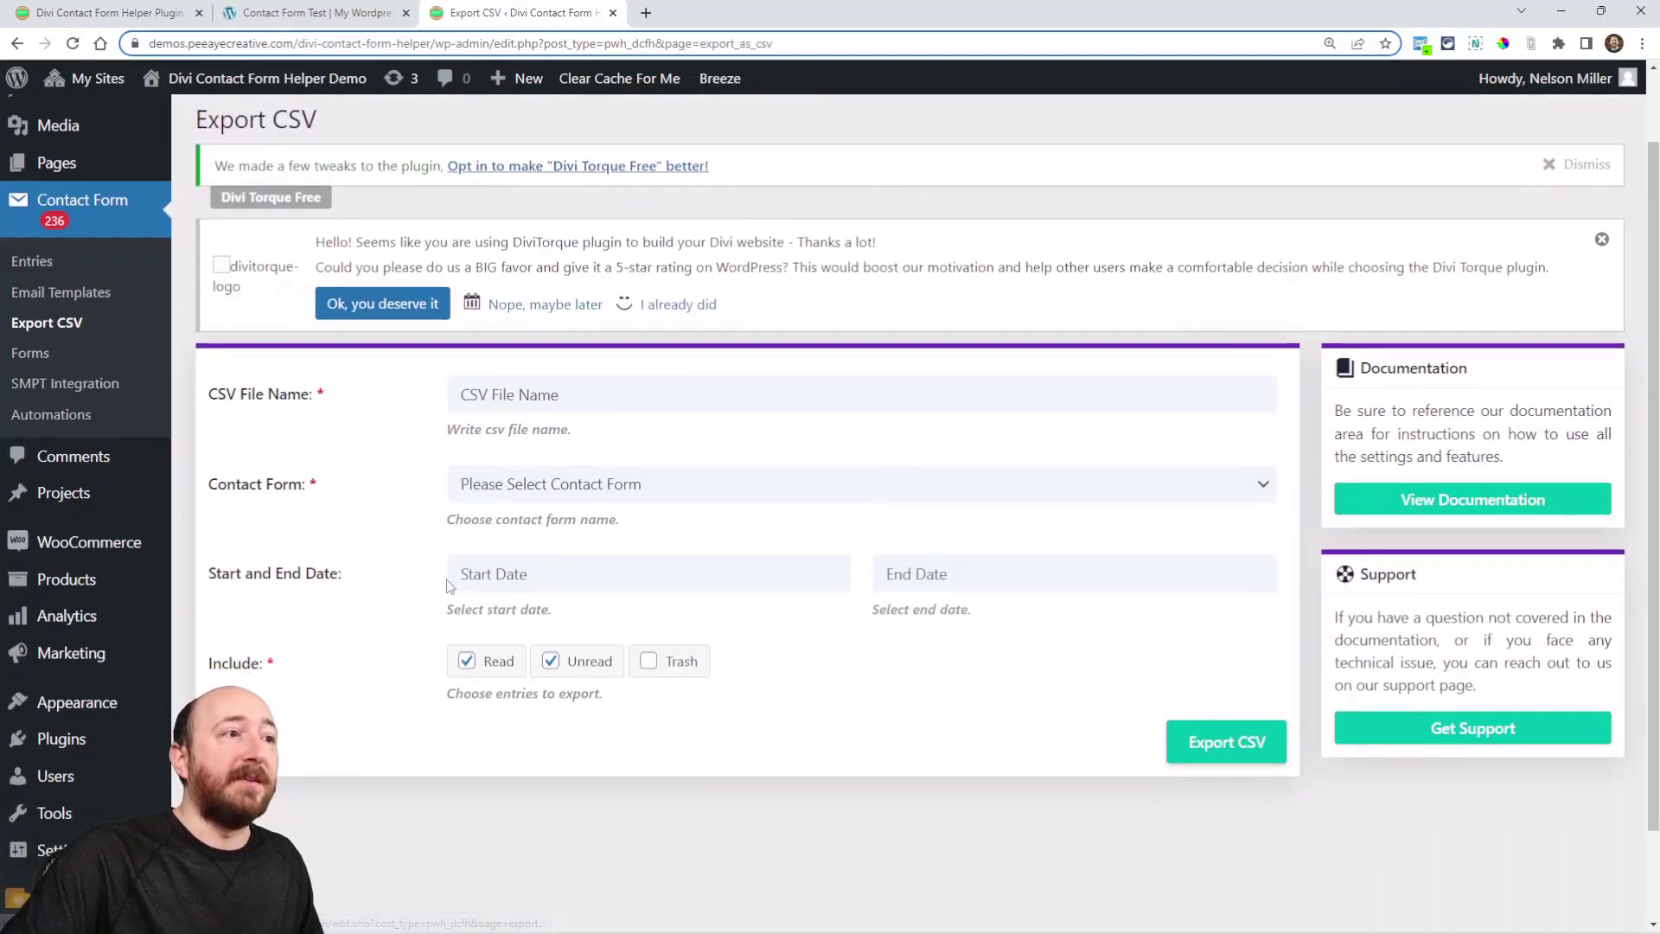
left_click(521, 577)
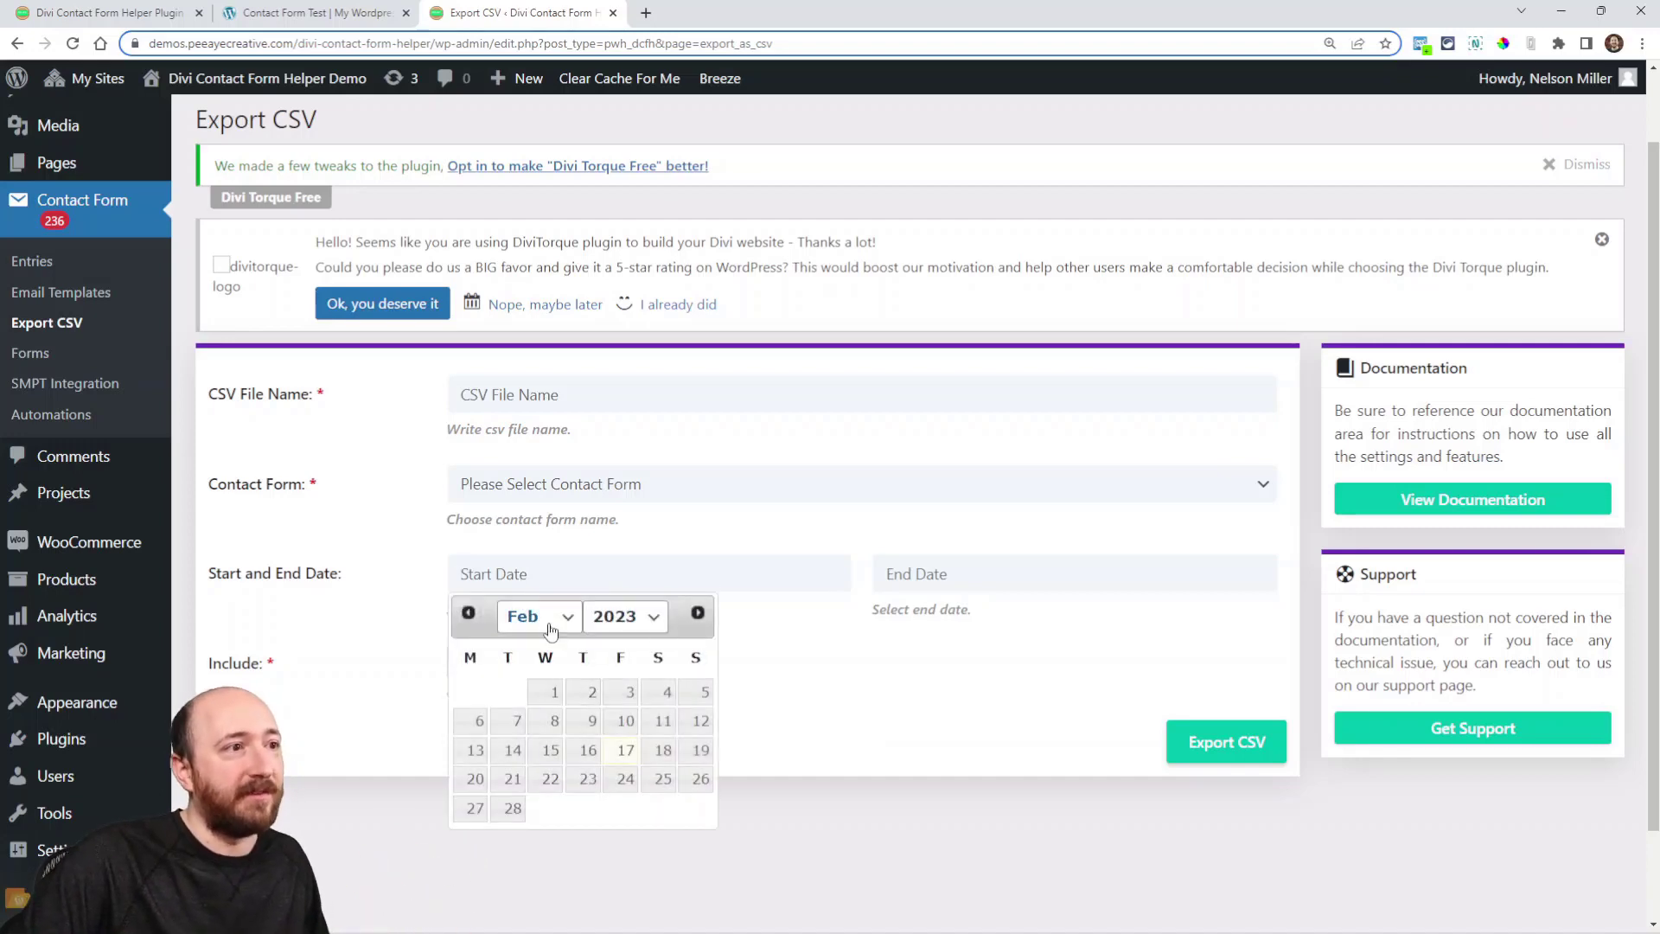
key("Tab")
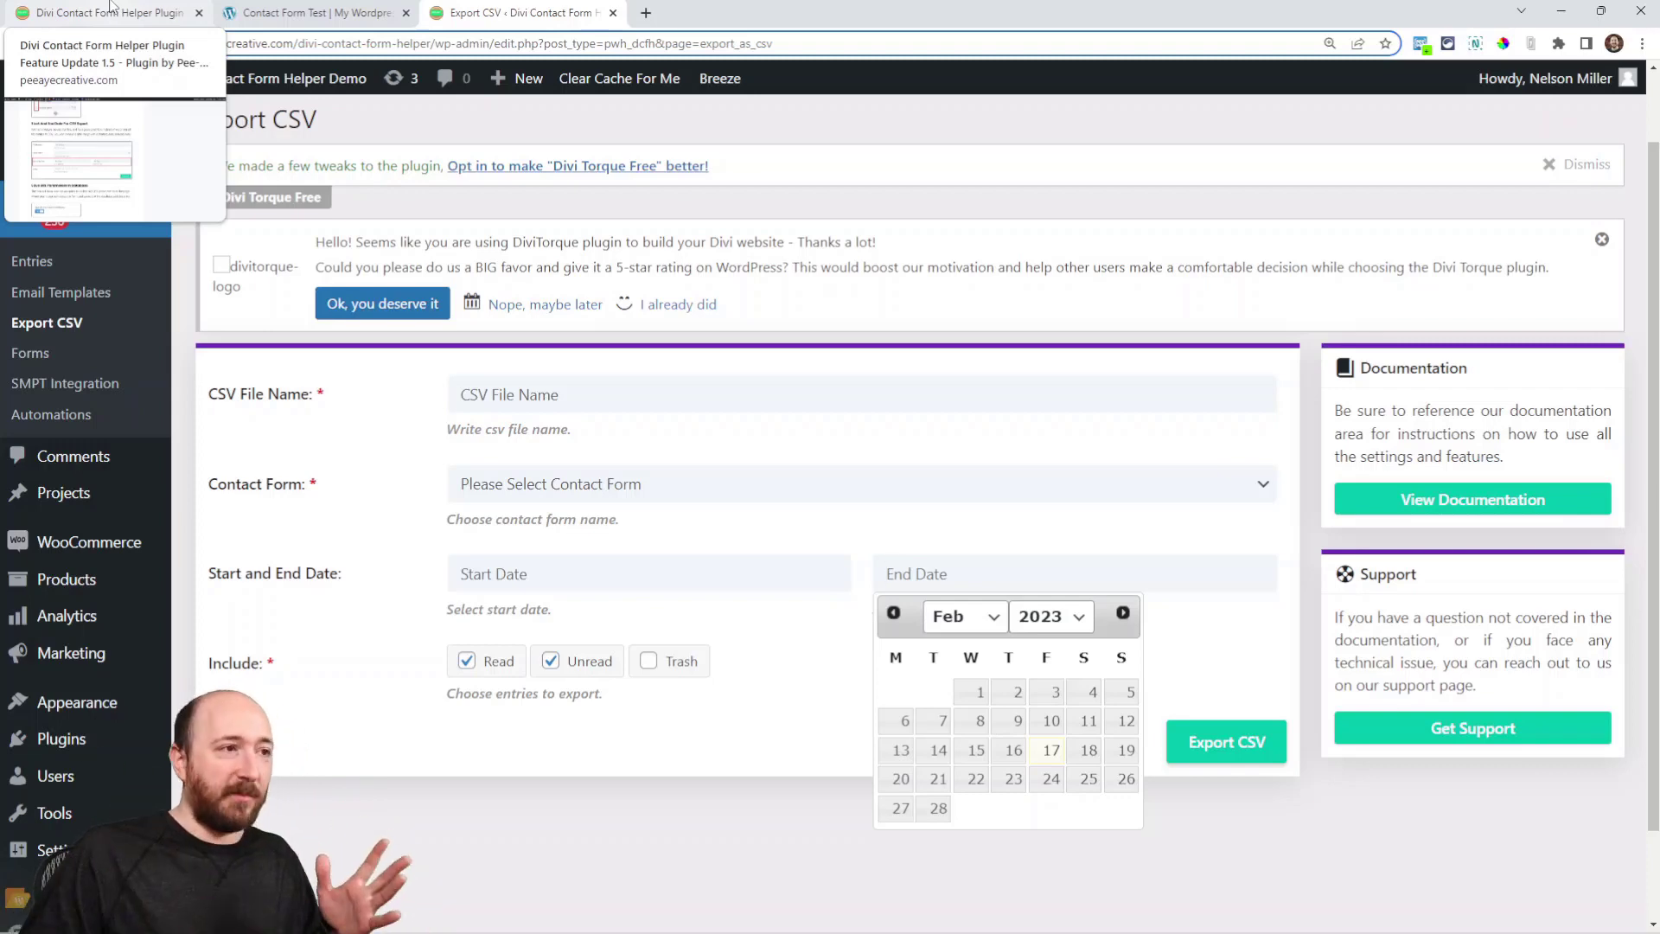
left_click(534, 481)
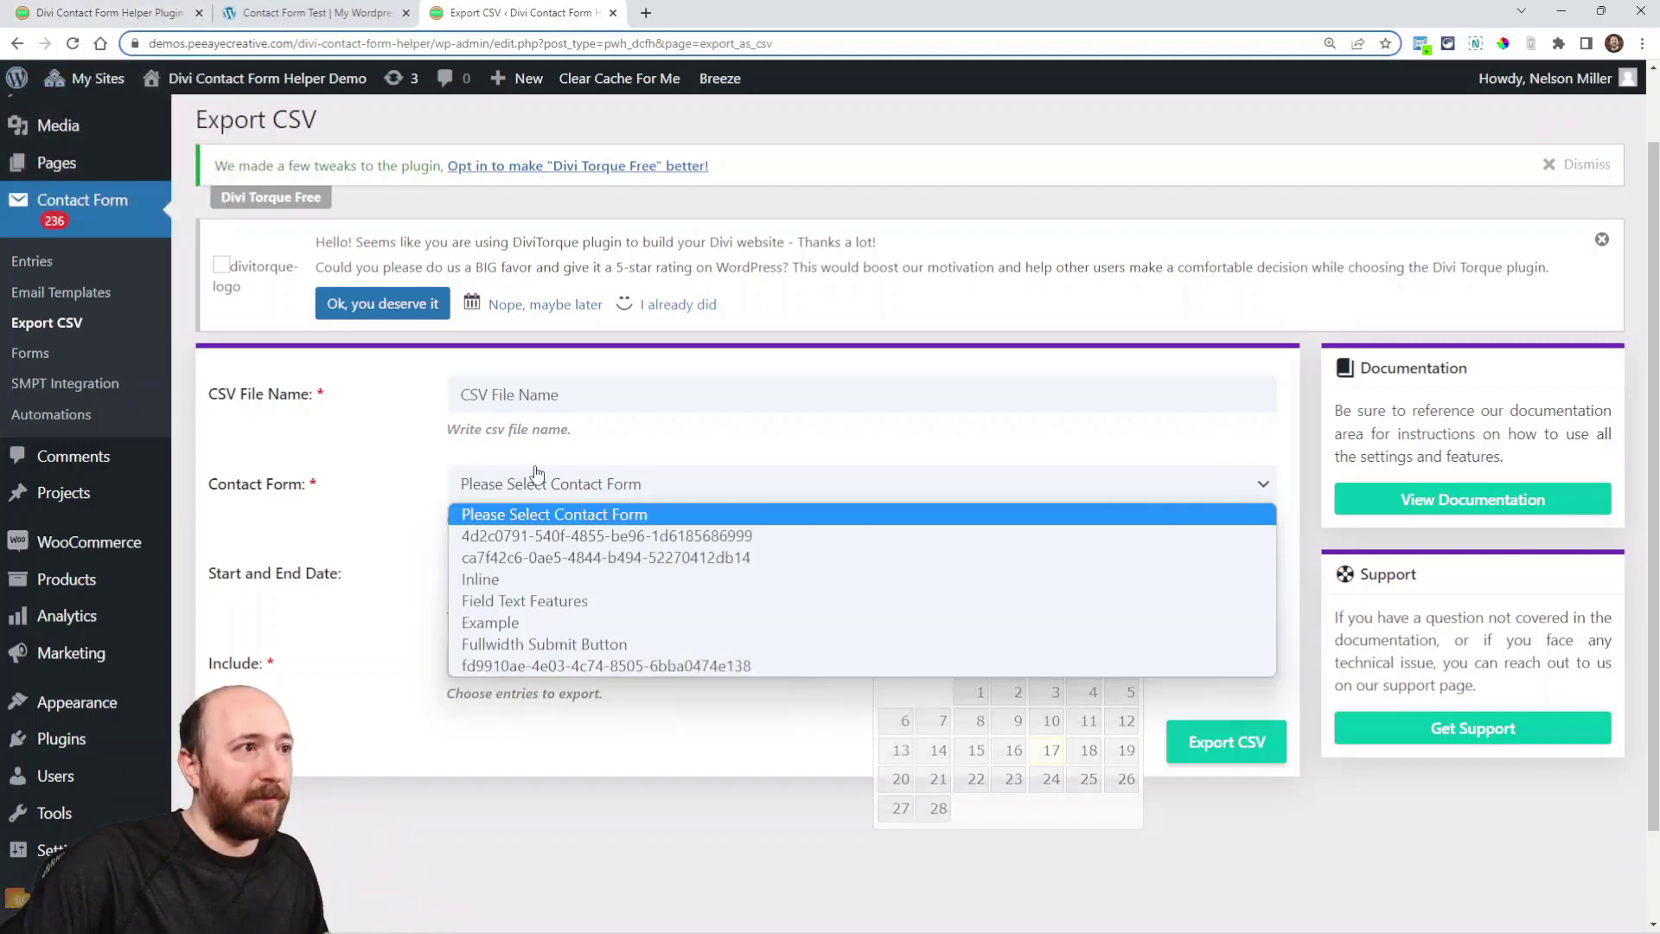
left_click(400, 484)
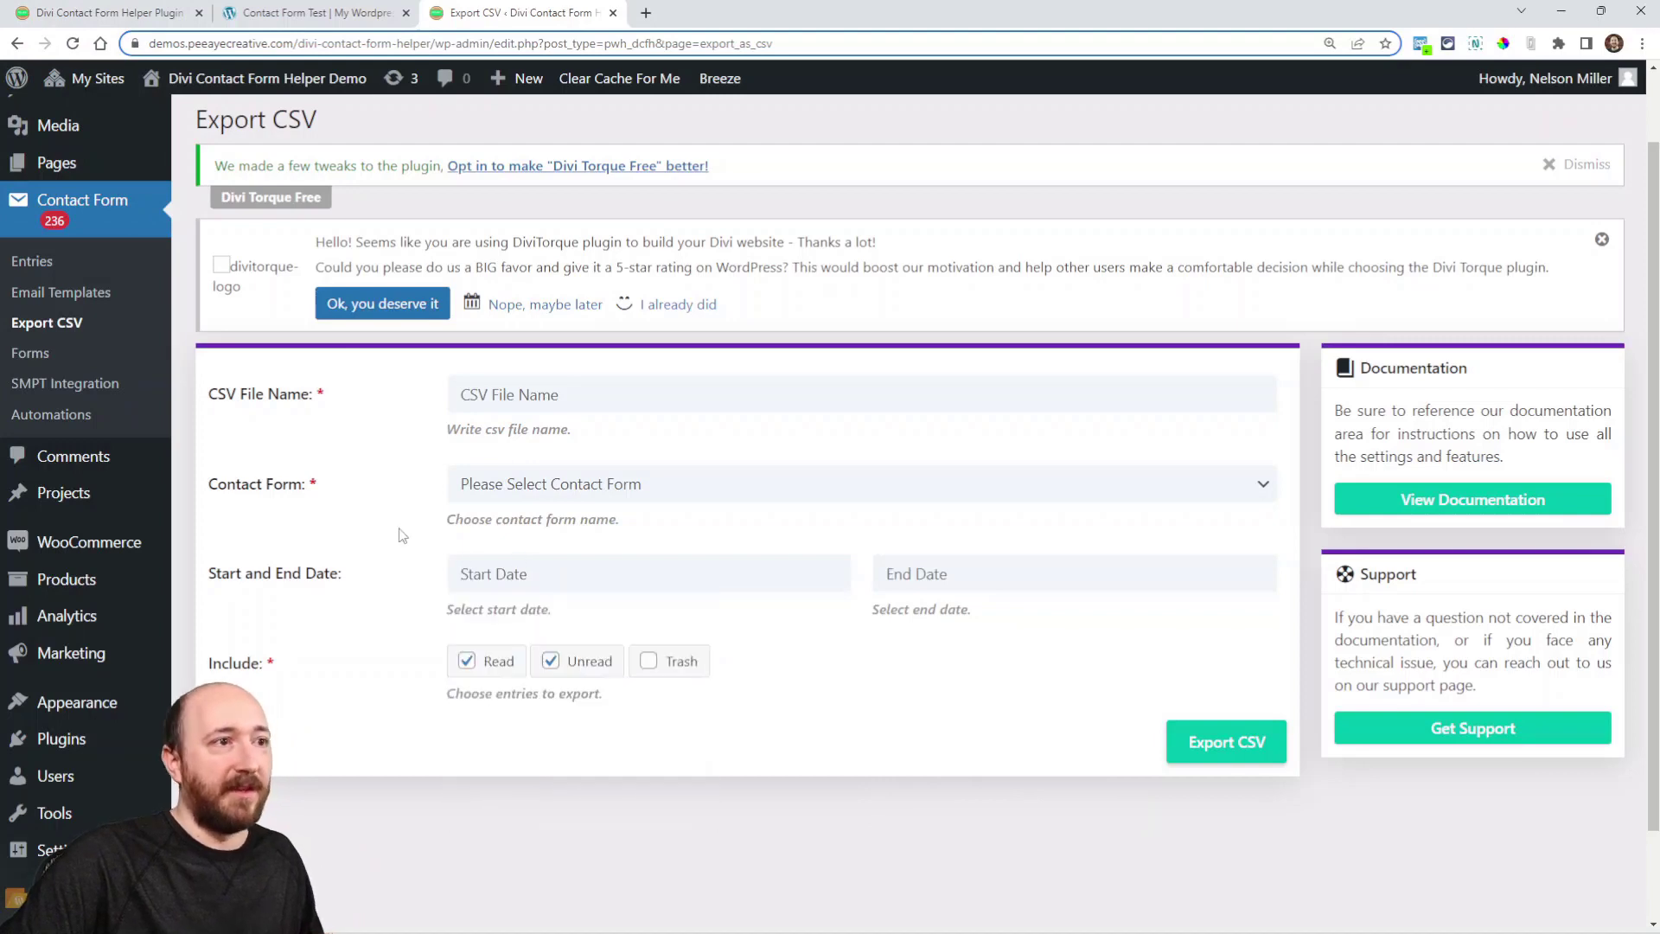
left_click(100, 13)
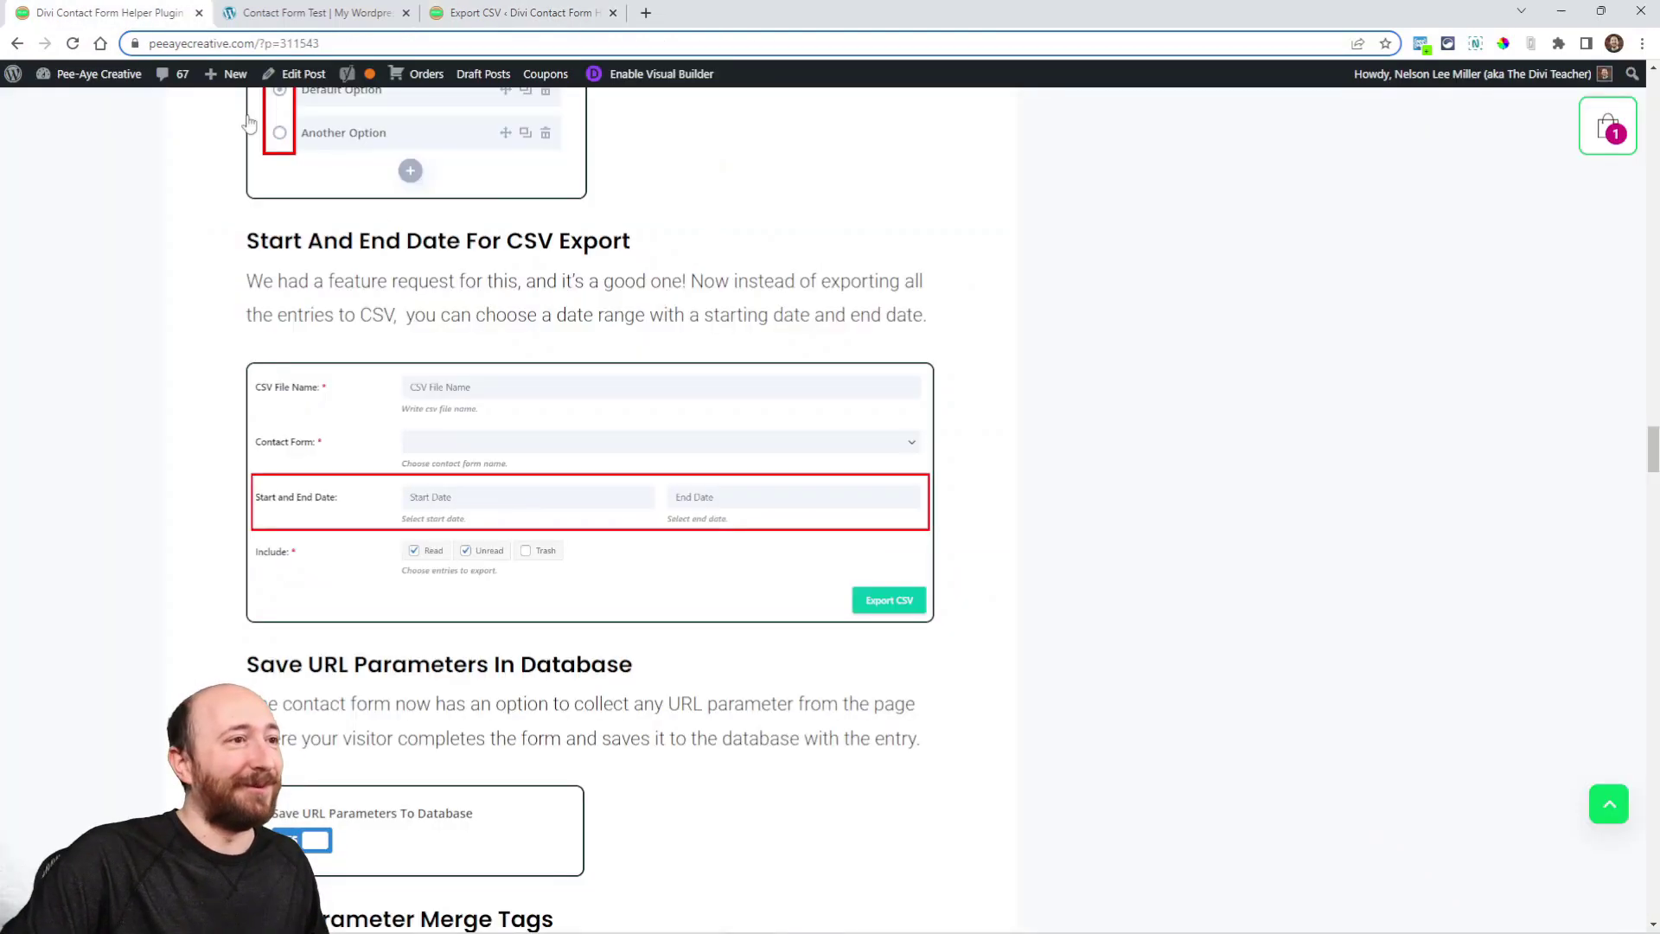
Scroll the blog post down to the URL Parameter Merge Tags section
scroll(813, 450, "down", 4)
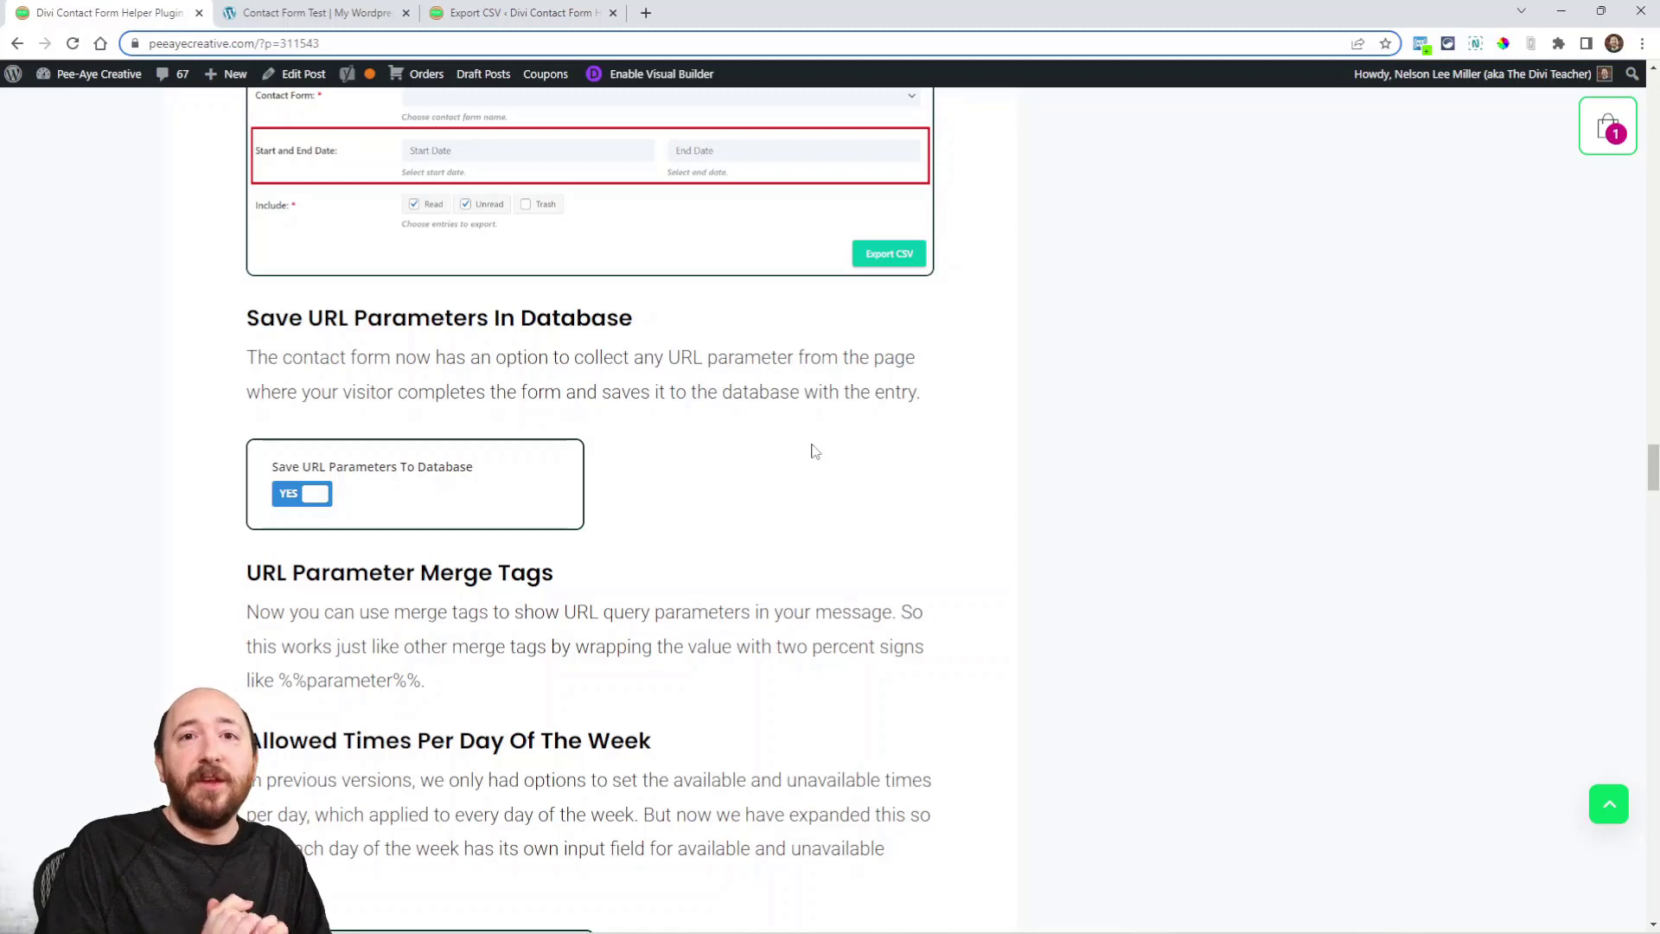
scroll(813, 451, "down", 4)
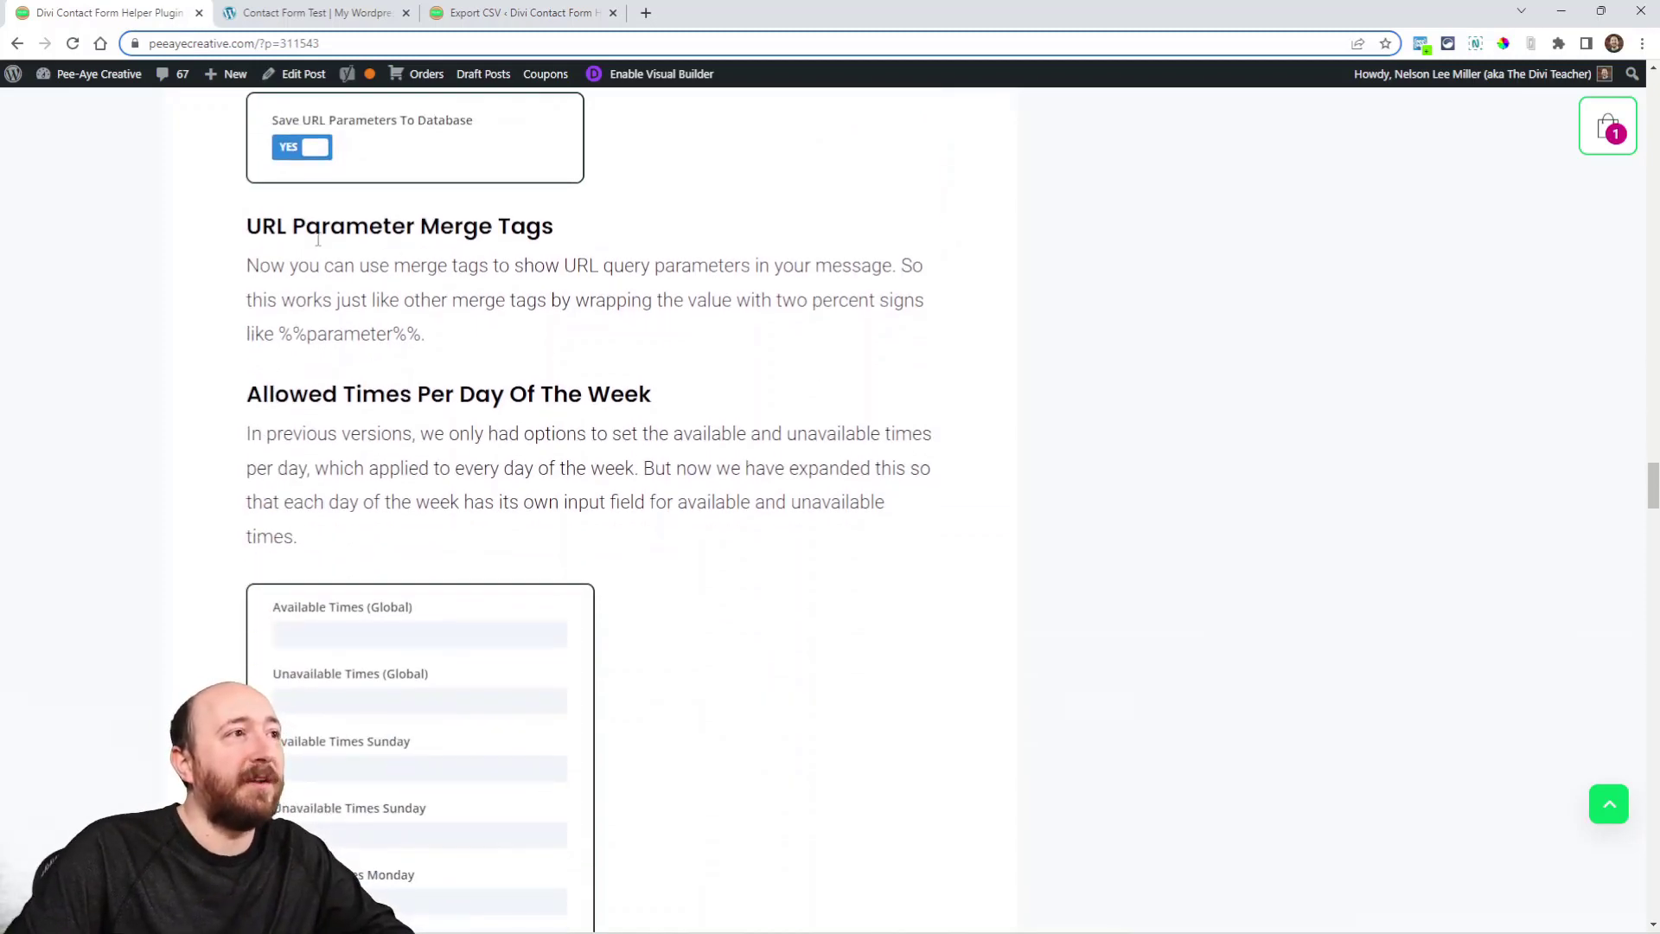
scroll(297, 236, "up", 1)
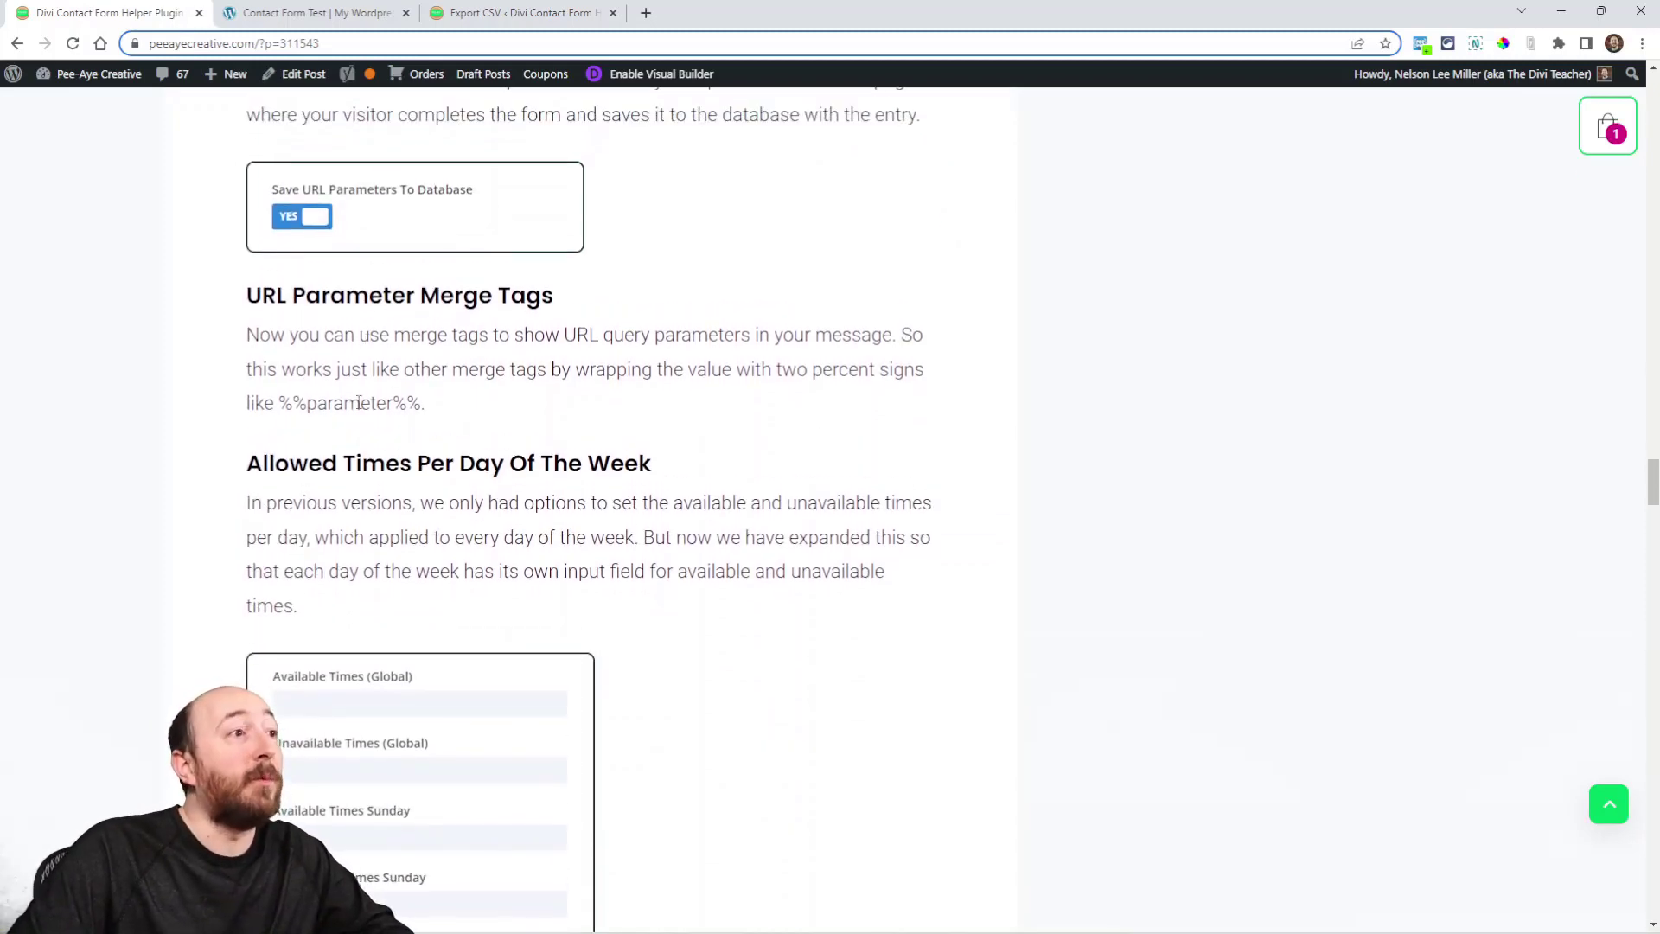
Highlight the %%parameter%% merge tag, then just the word parameter inside it, and scroll on
left_click_drag(278, 403, 420, 422)
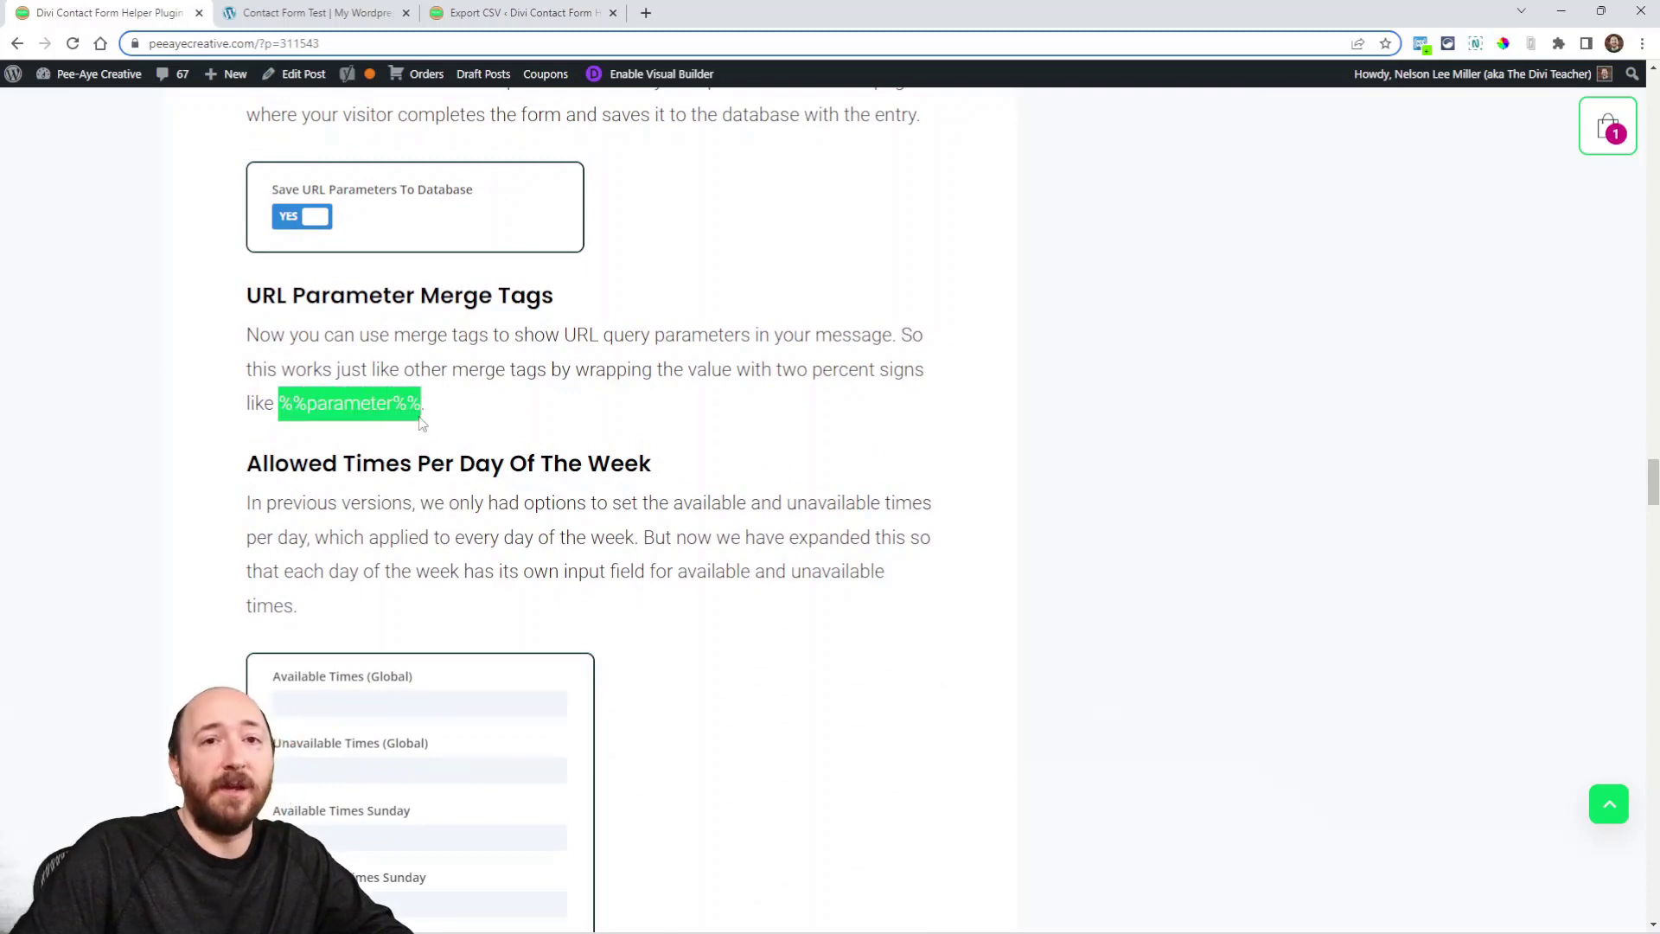
left_click(366, 426)
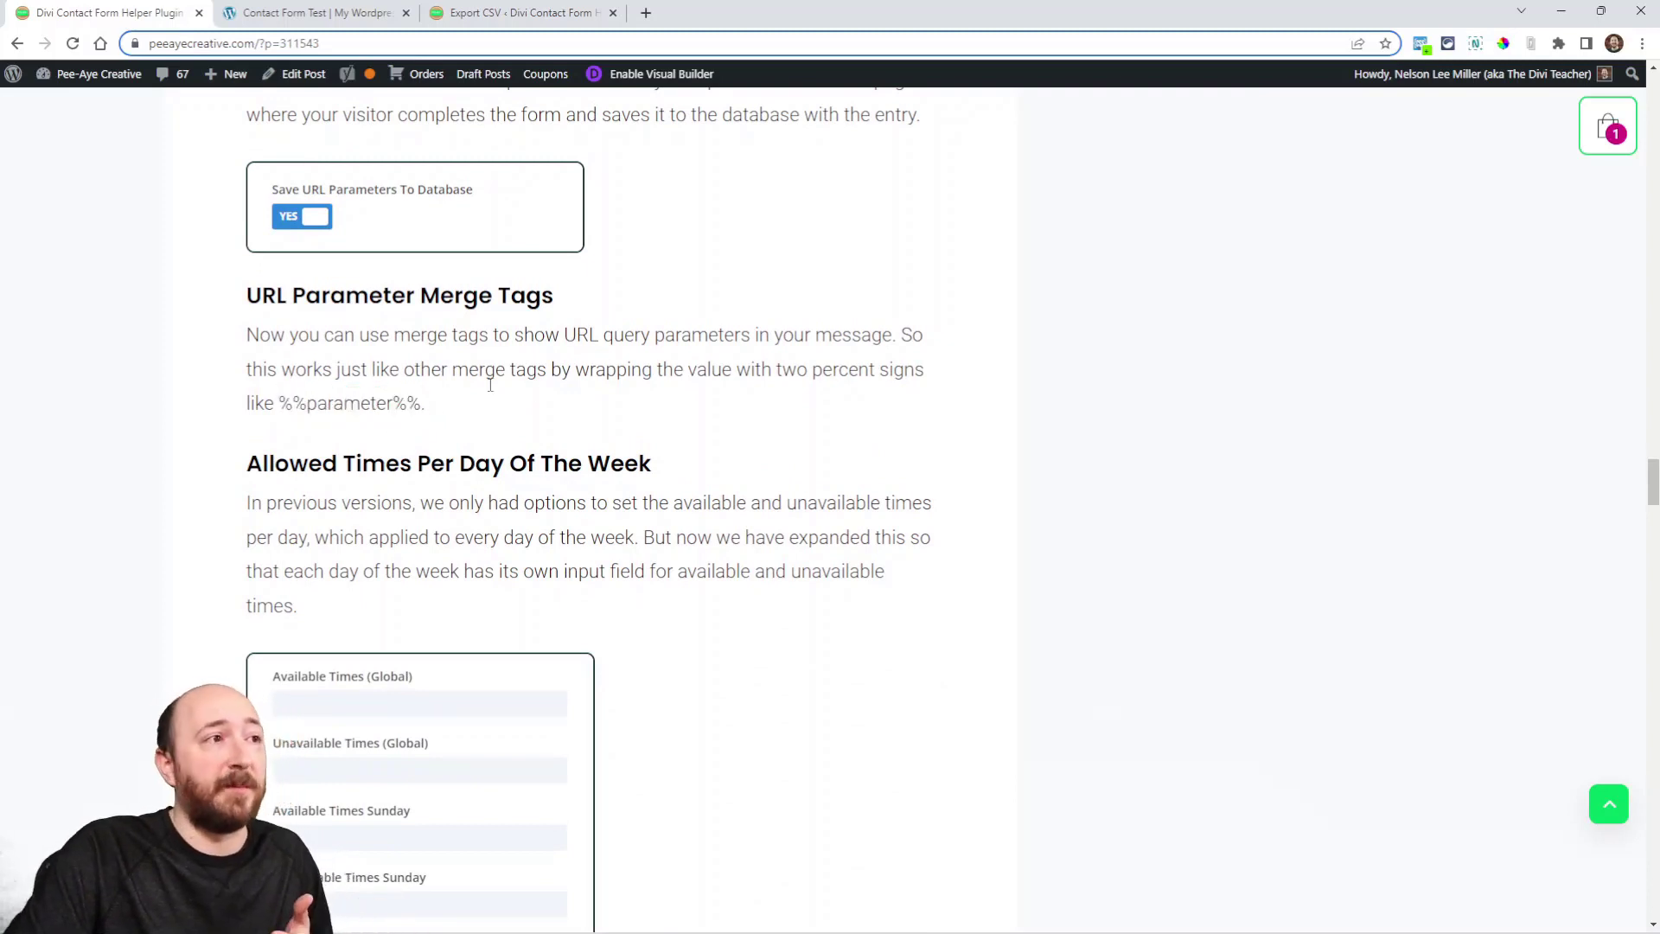
left_click_drag(309, 408, 396, 410)
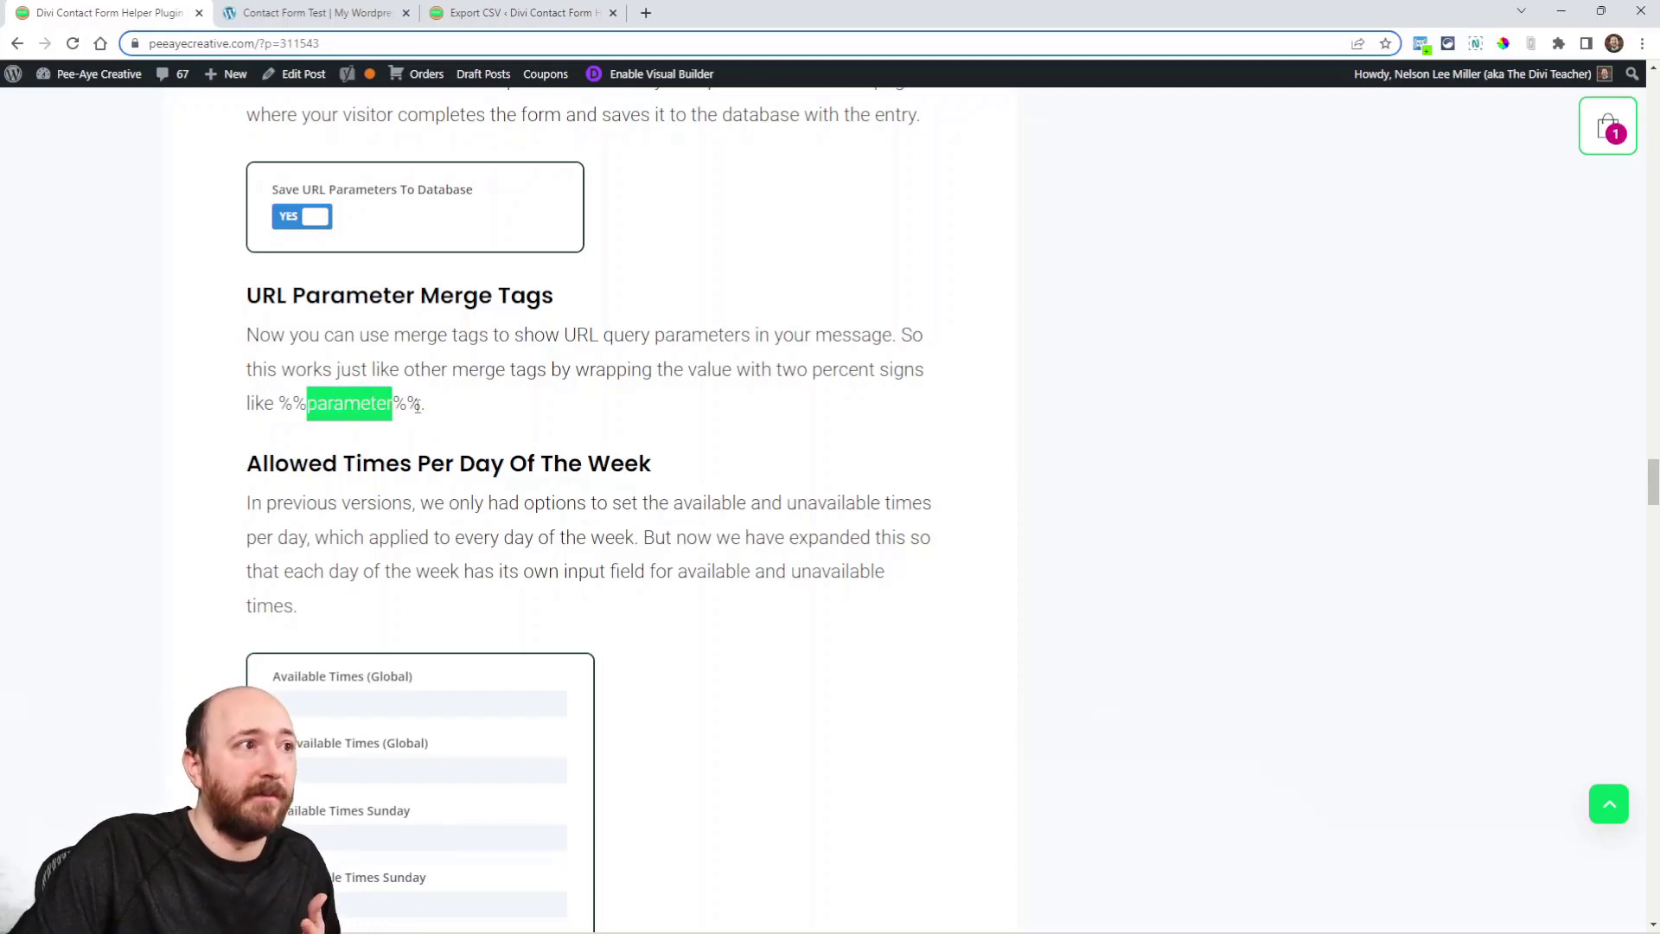
left_click(573, 360)
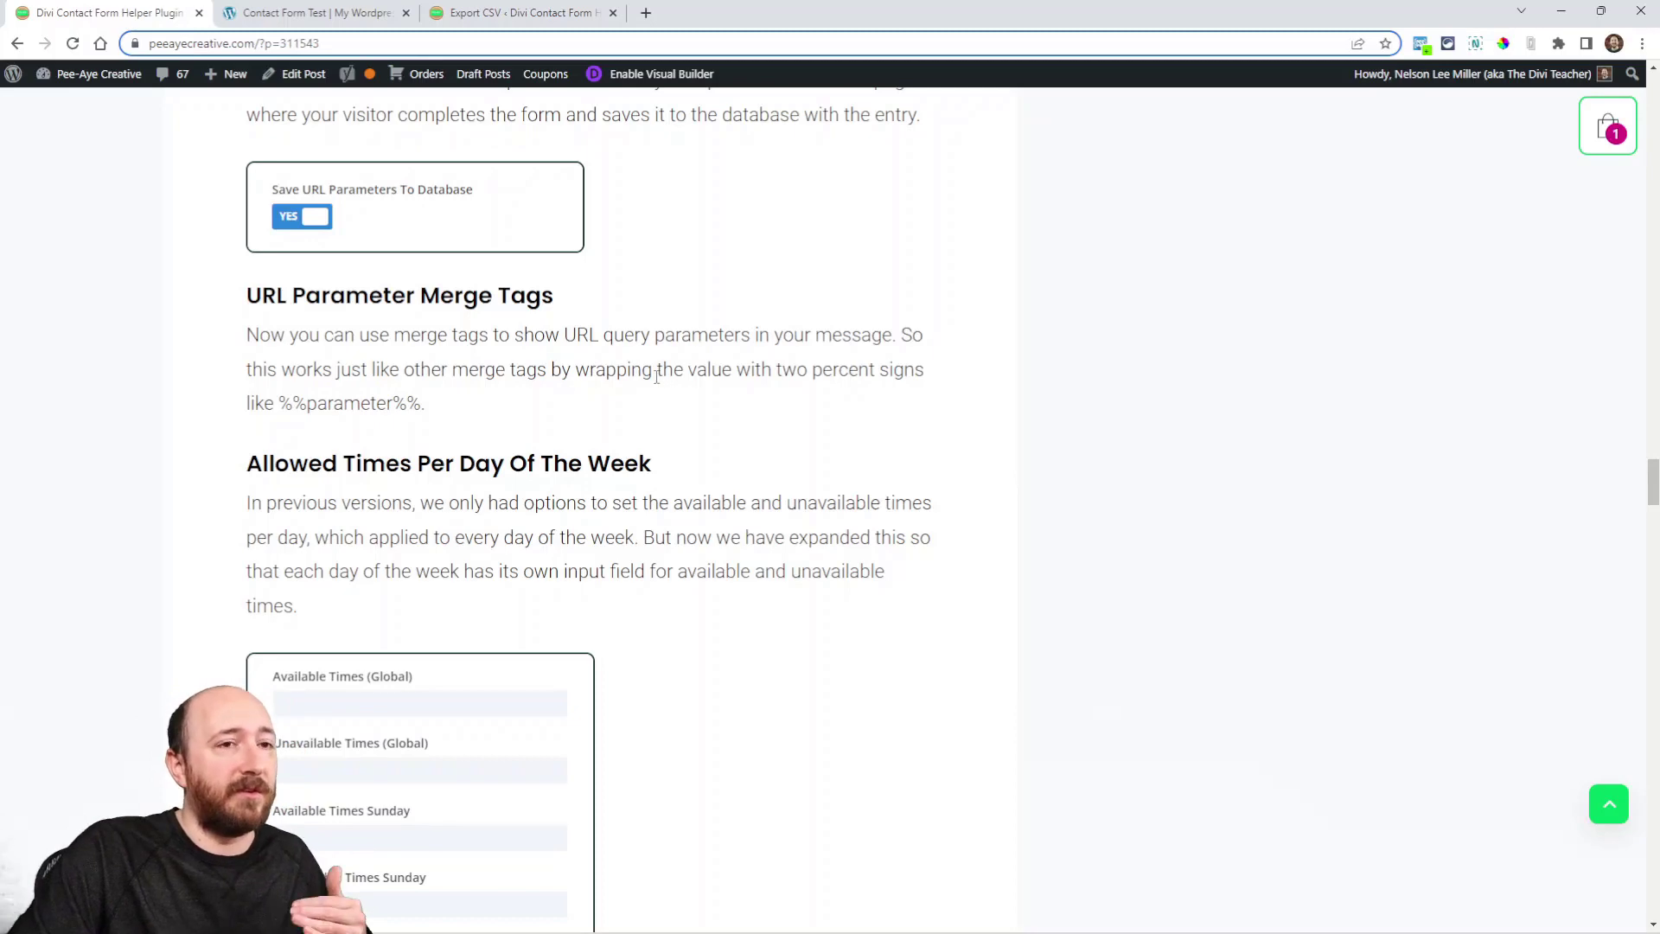
scroll(659, 402, "down", 3)
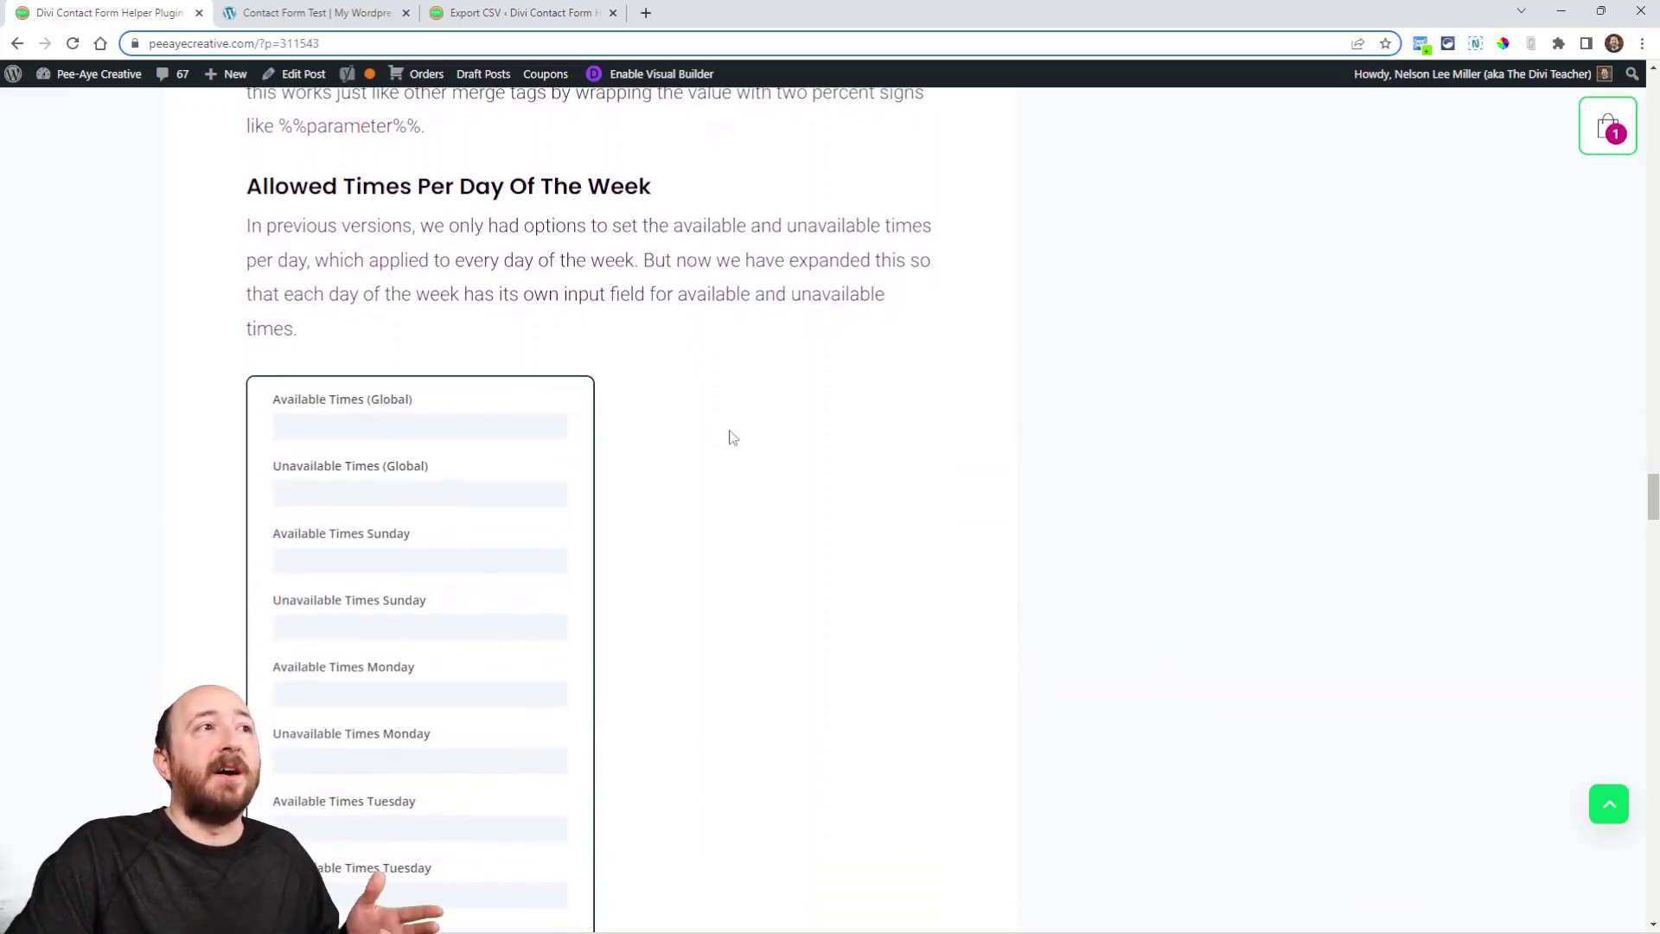
Scroll over the Allowed Times per-day available/unavailable fields screenshot, then down to ICS Calendar Sync BETA
scroll(733, 437, "down", 1)
scroll(731, 437, "down", 2)
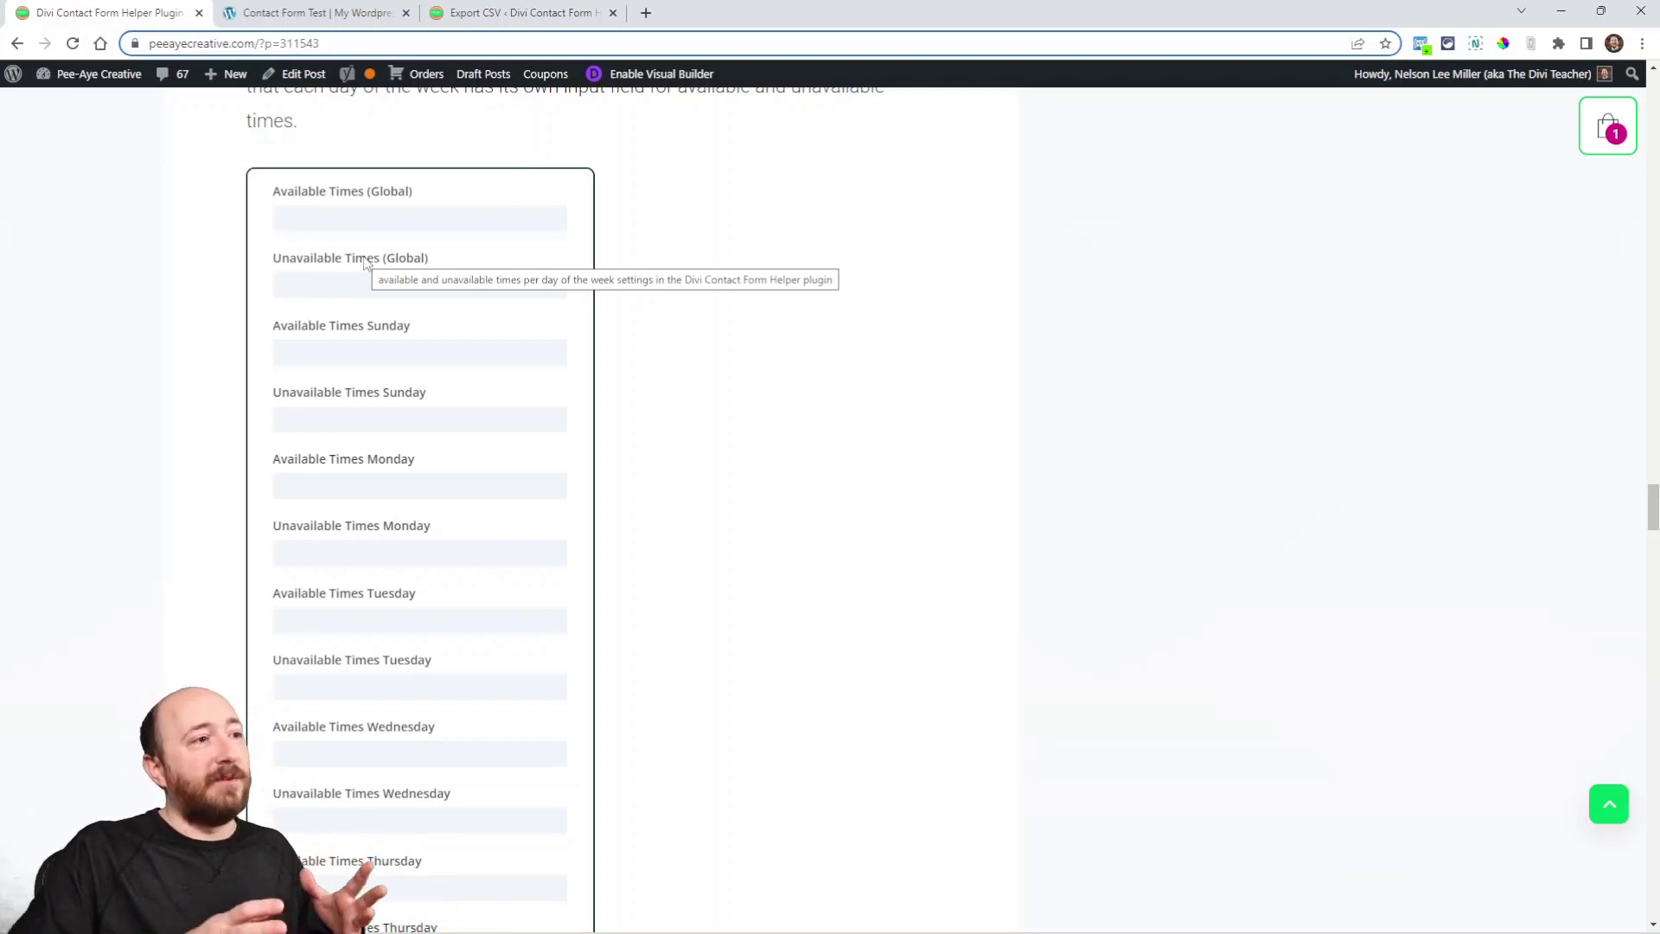
scroll(365, 264, "down", 3)
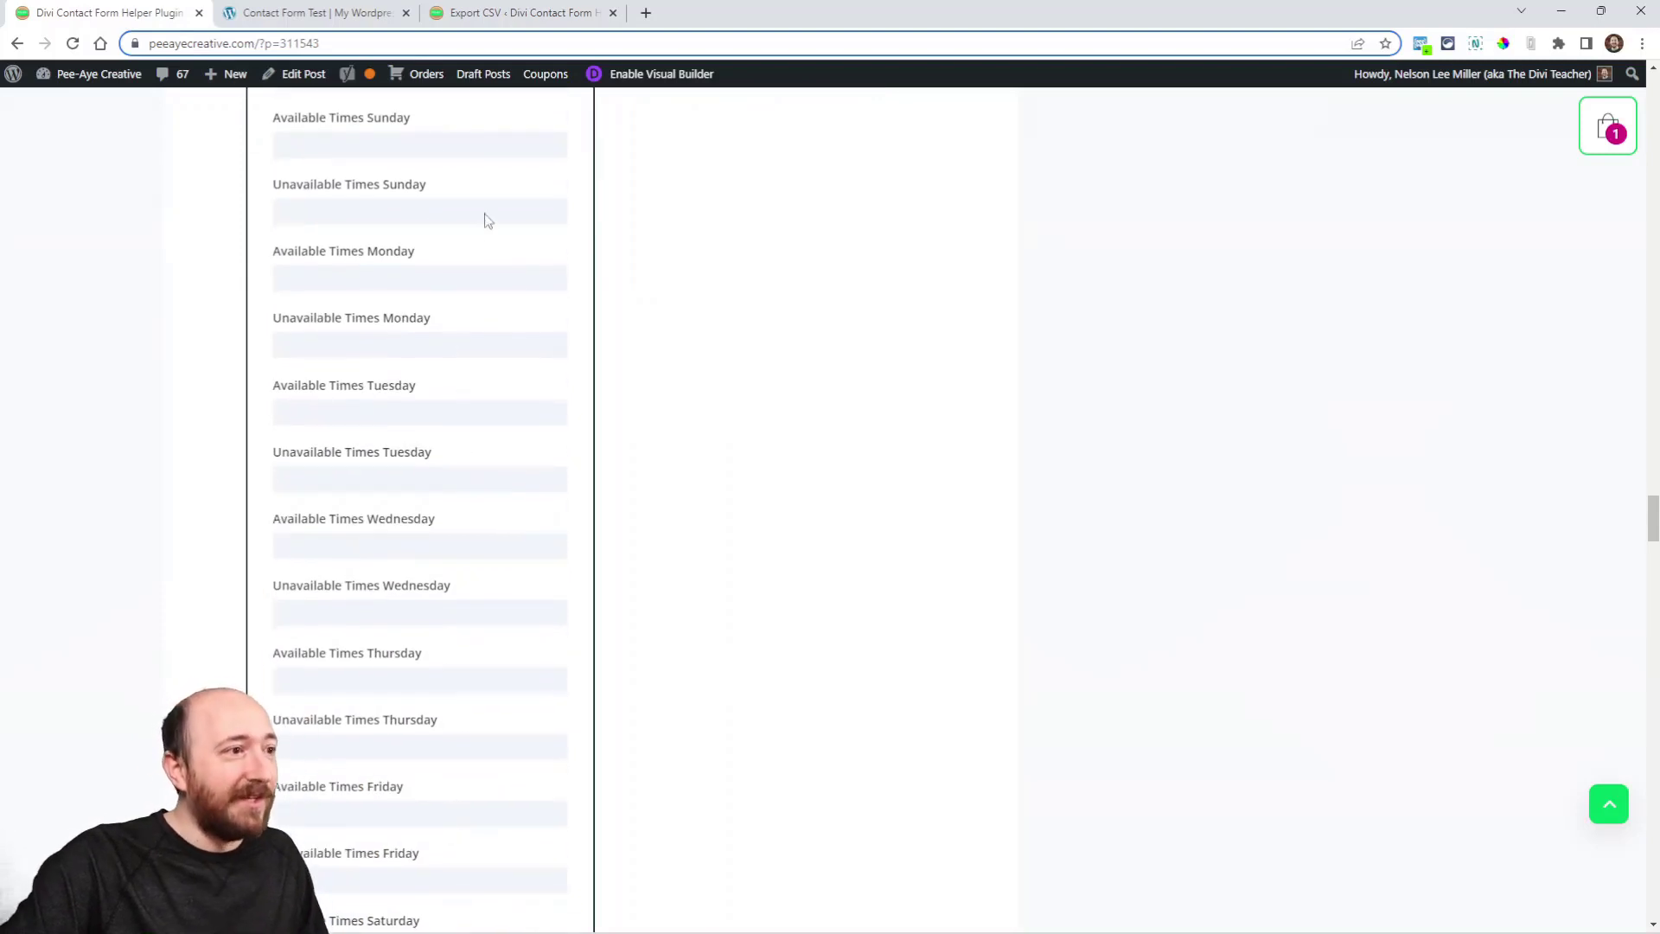
scroll(587, 597, "down", 2)
scroll(586, 596, "down", 4)
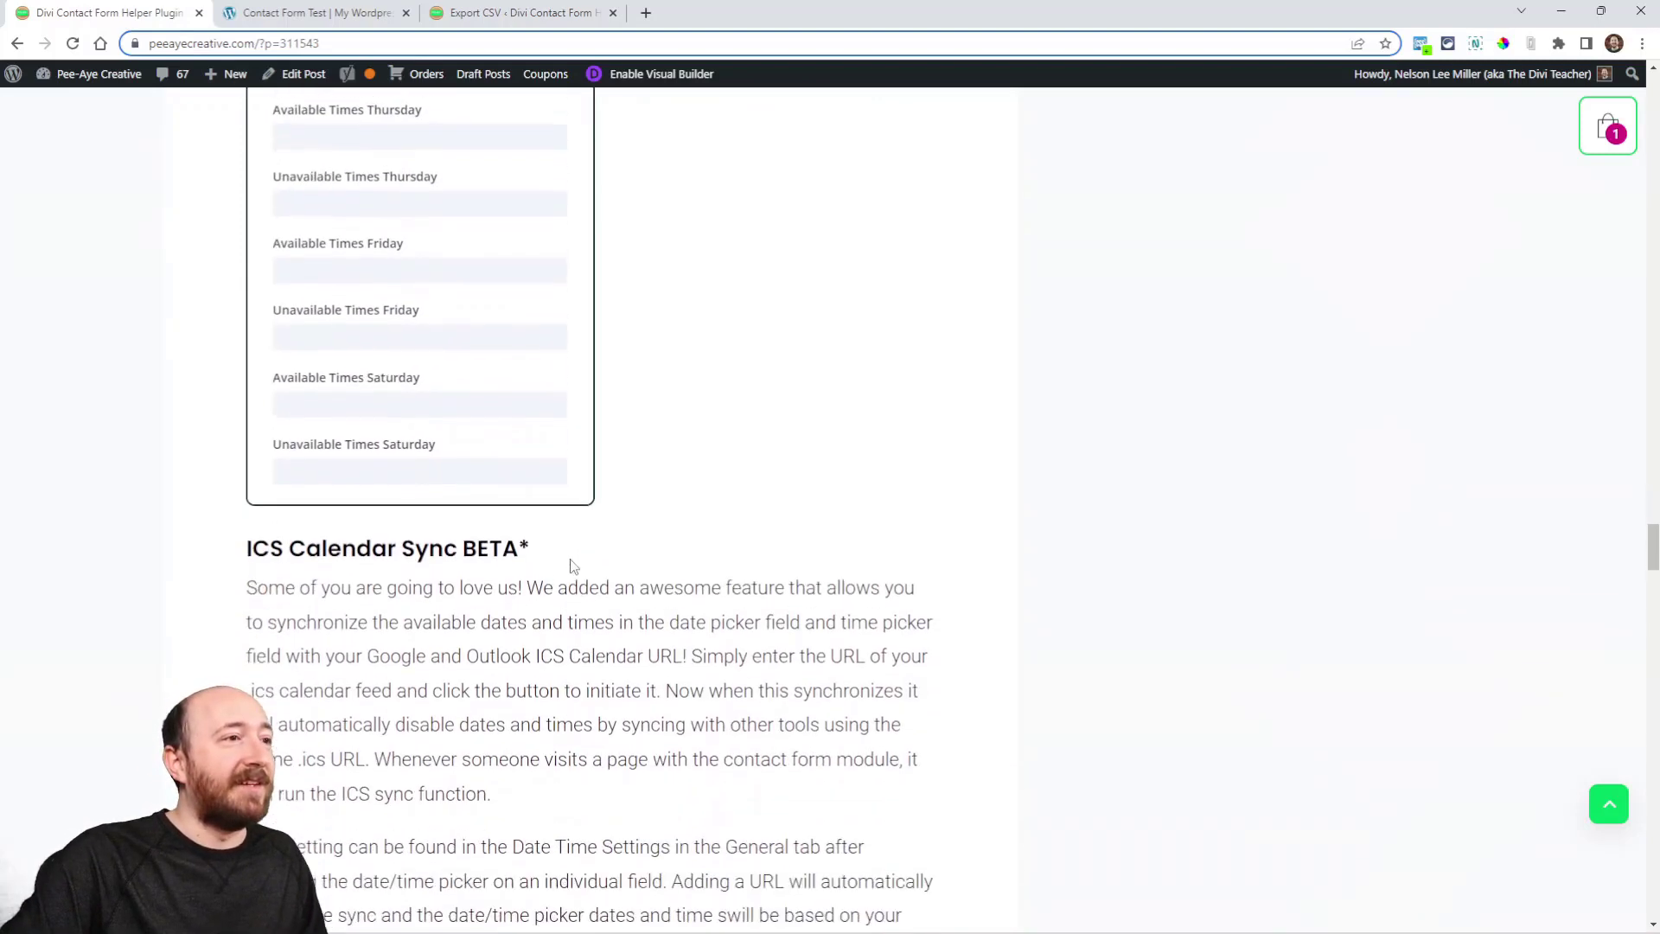
scroll(537, 545, "up", 5)
scroll(509, 534, "up", 5)
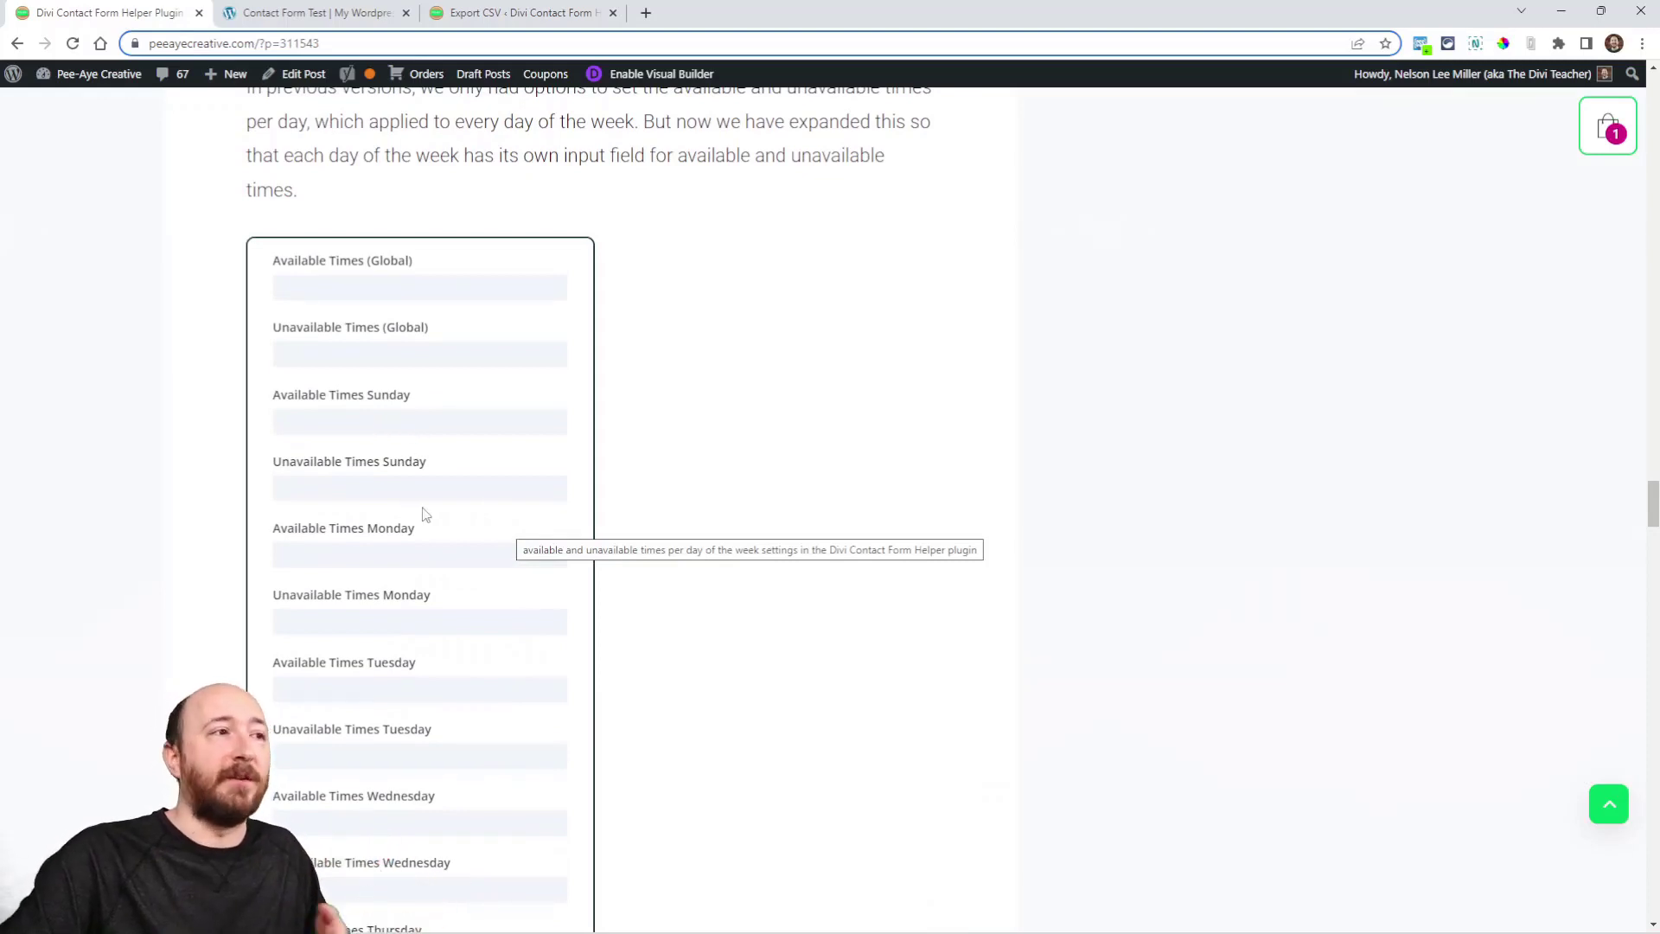
scroll(521, 592, "down", 5)
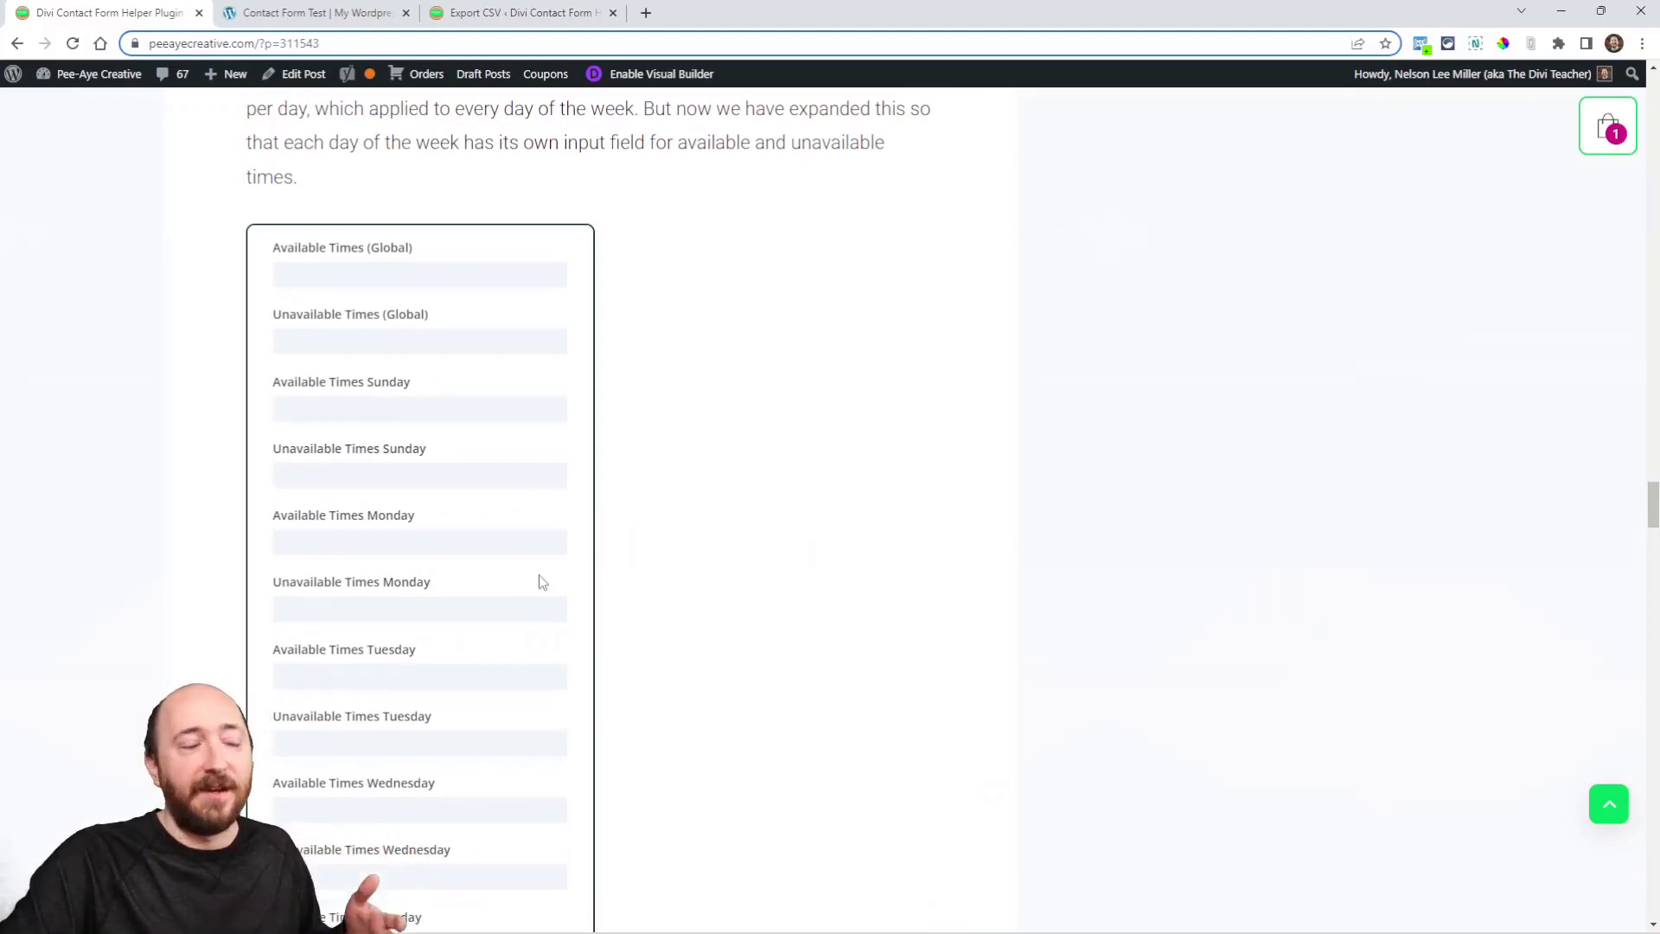
scroll(416, 584, "up", 2)
scroll(416, 584, "up", 4)
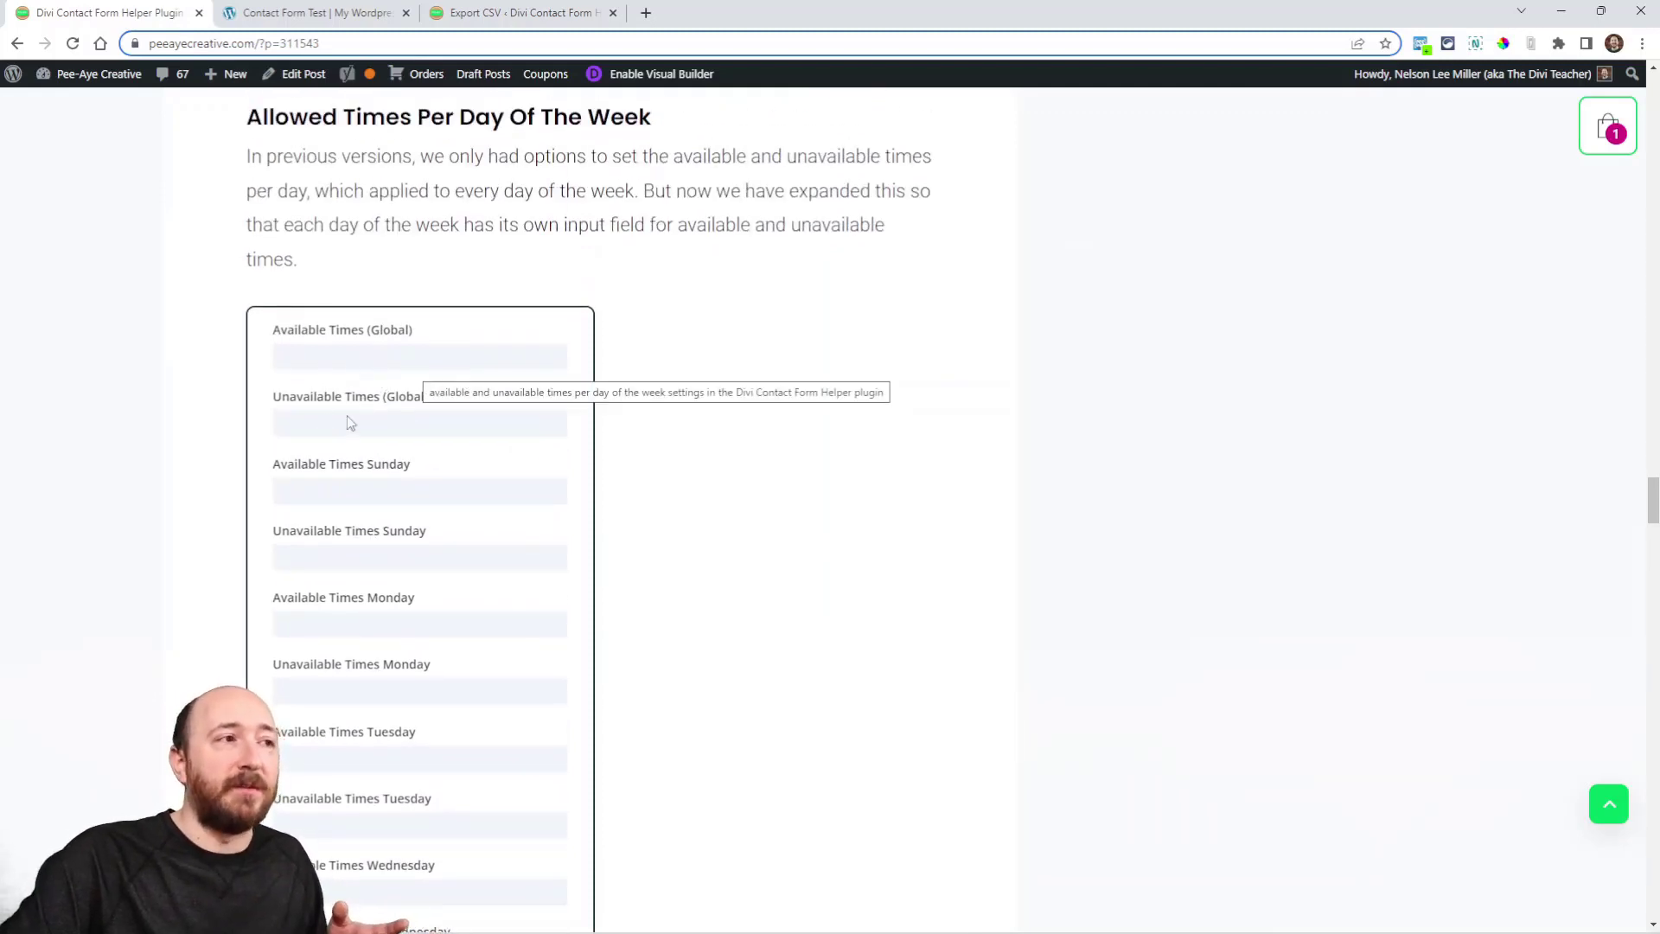
scroll(349, 419, "down", 2)
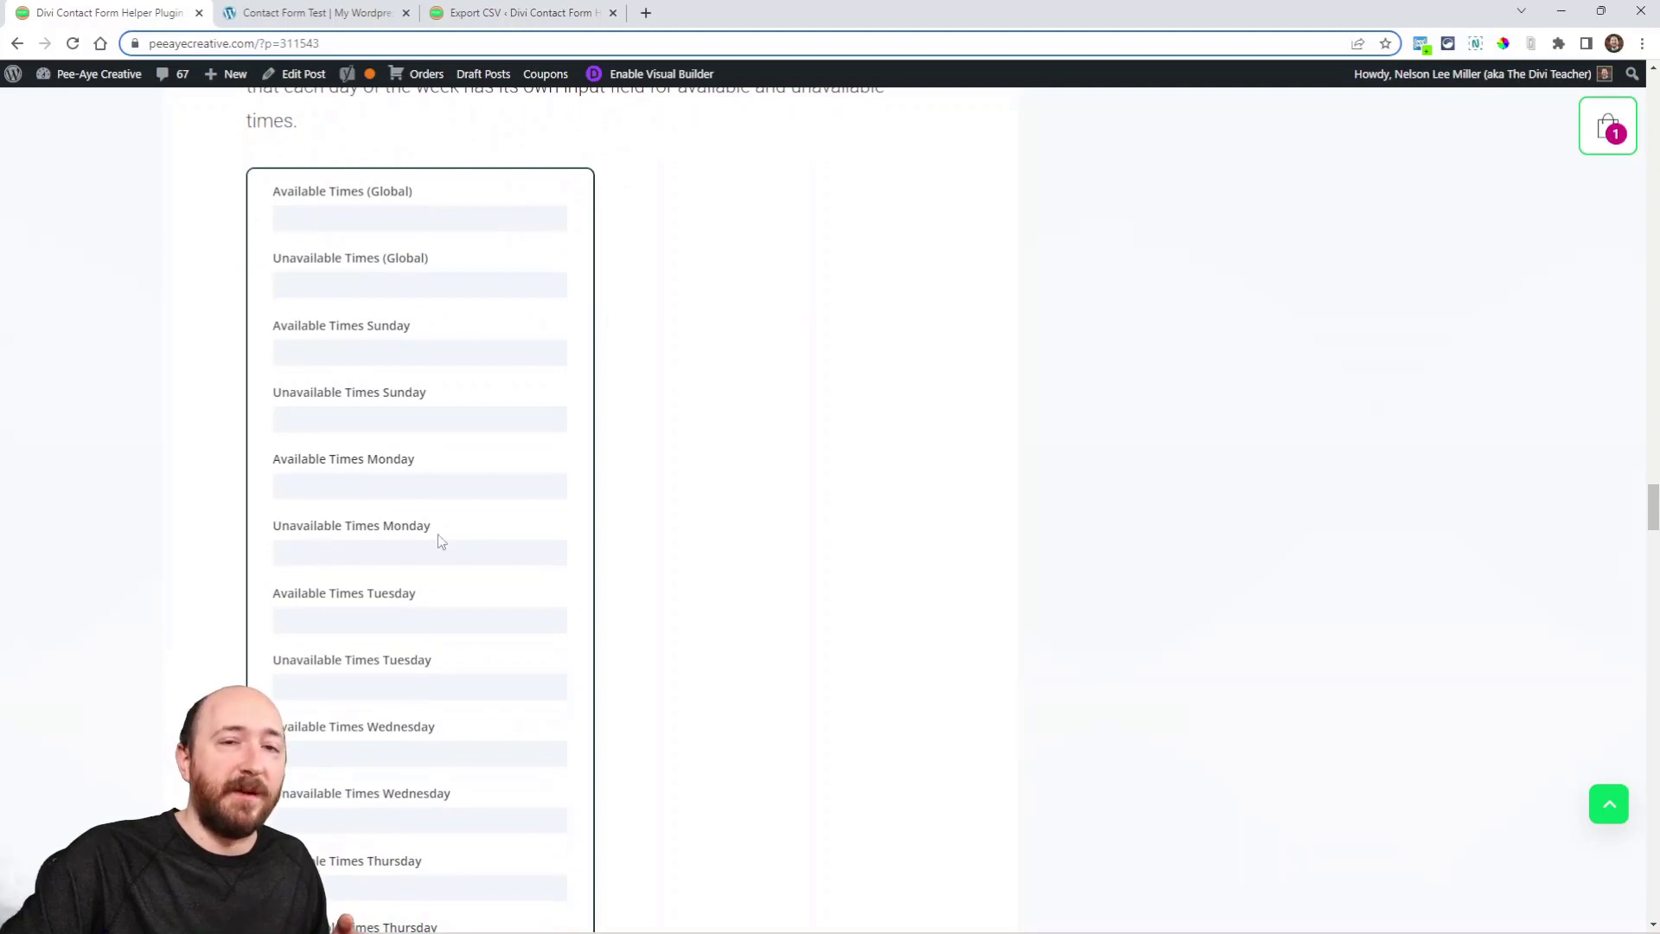
scroll(548, 605, "down", 8)
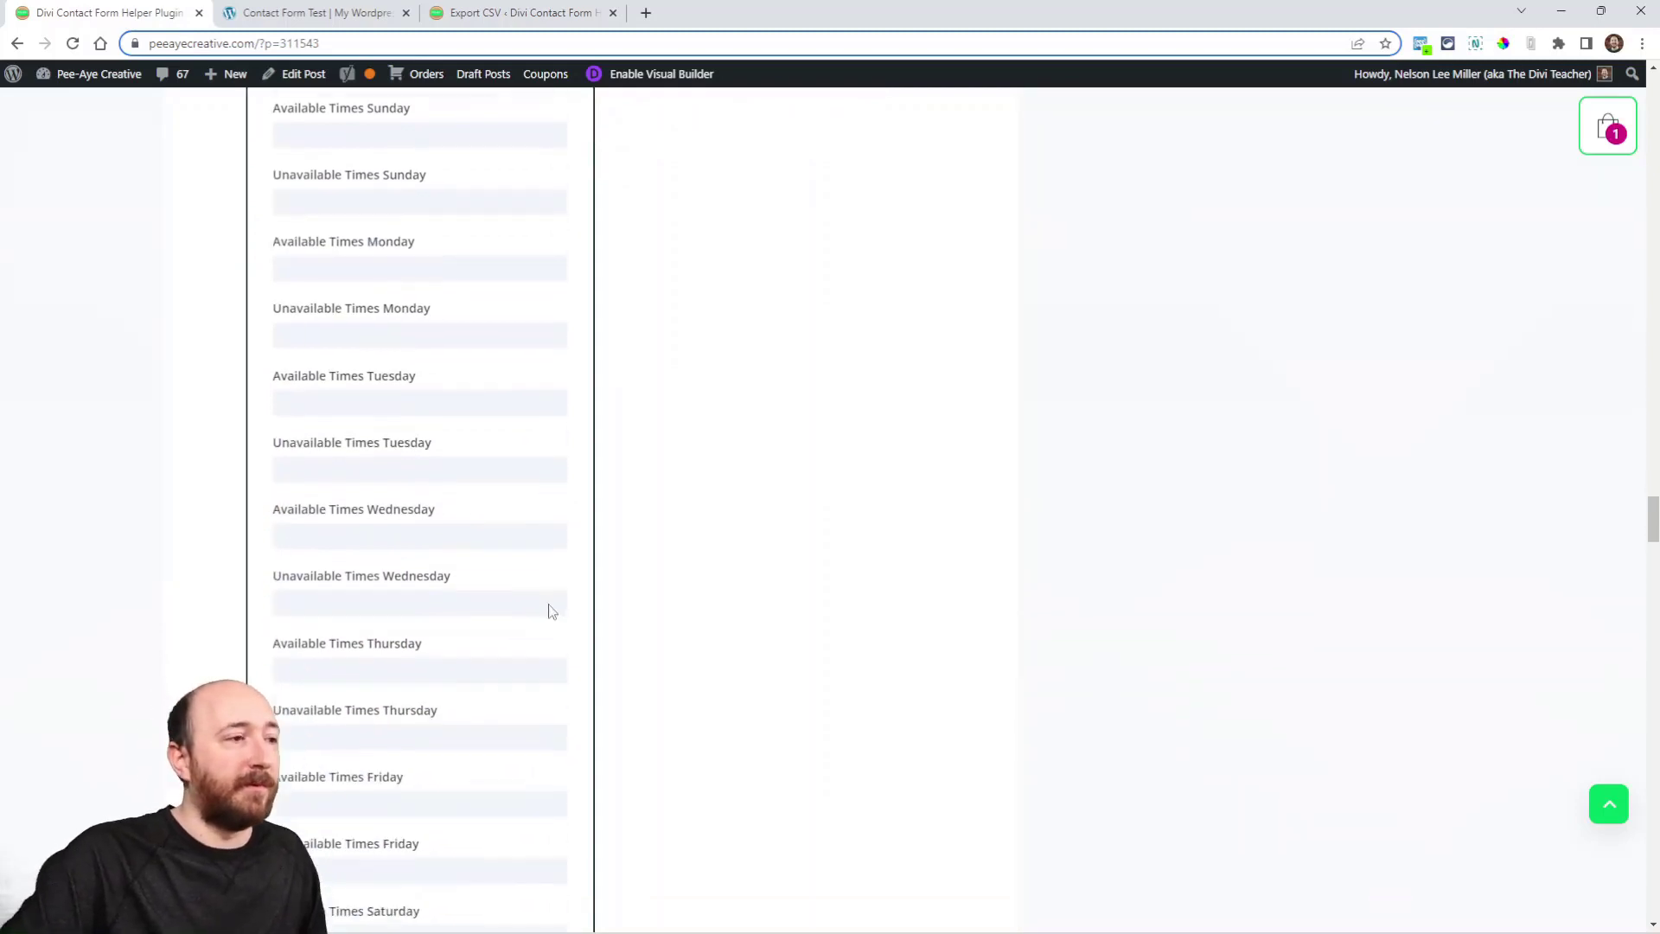
scroll(796, 628, "down", 5)
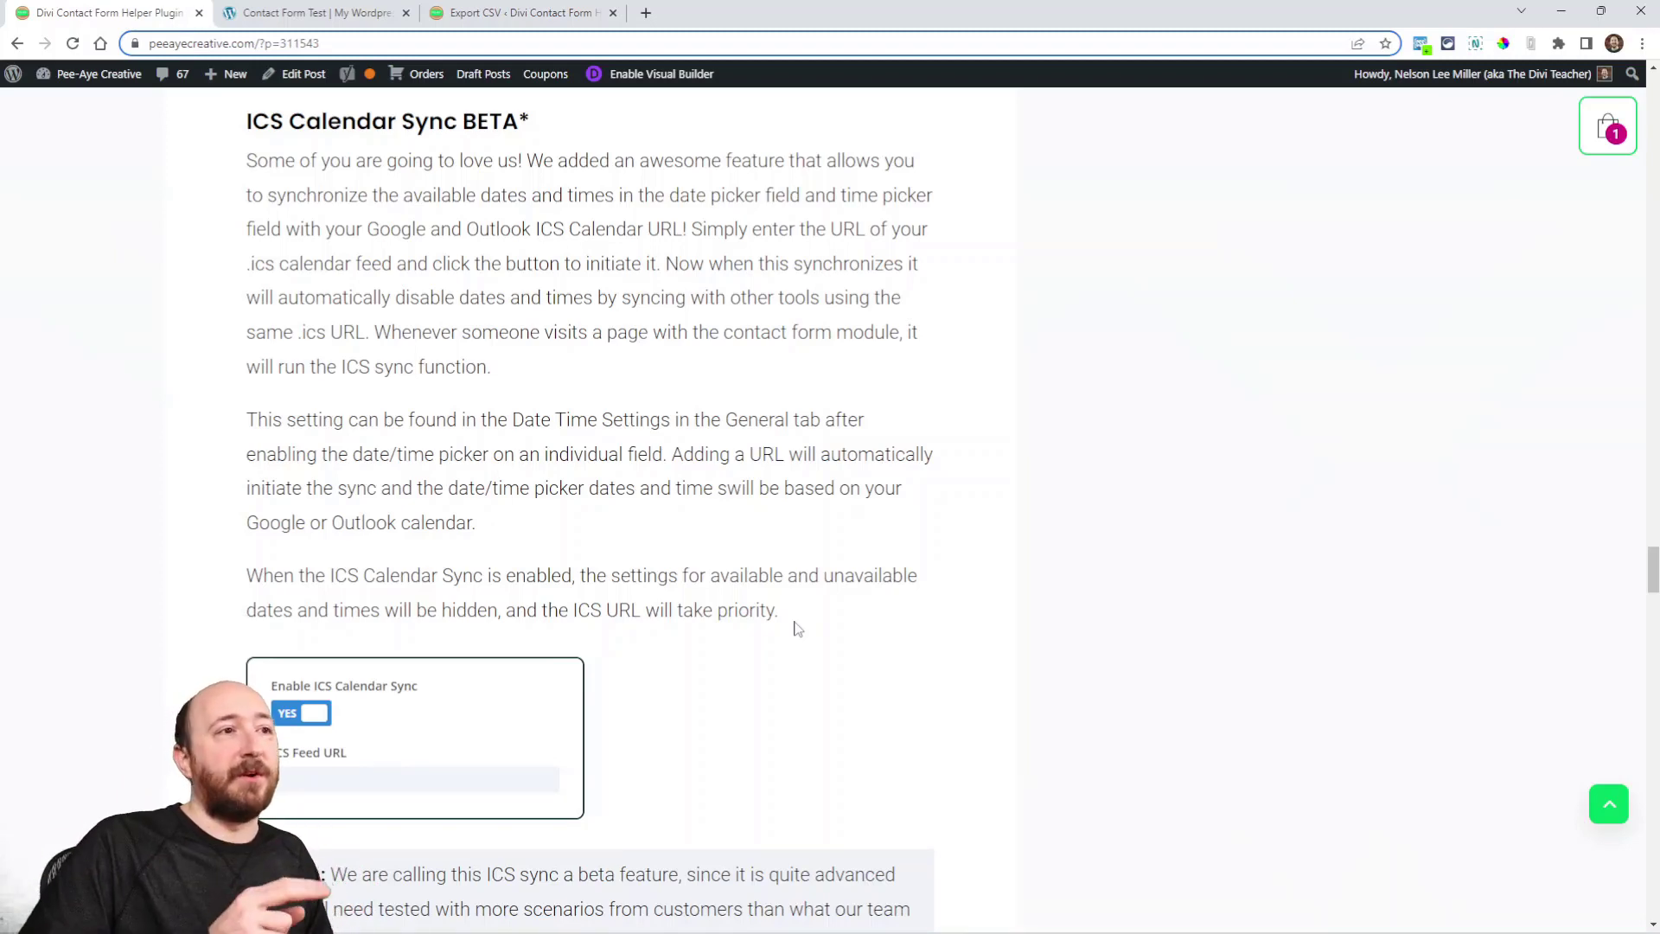
scroll(796, 629, "down", 5)
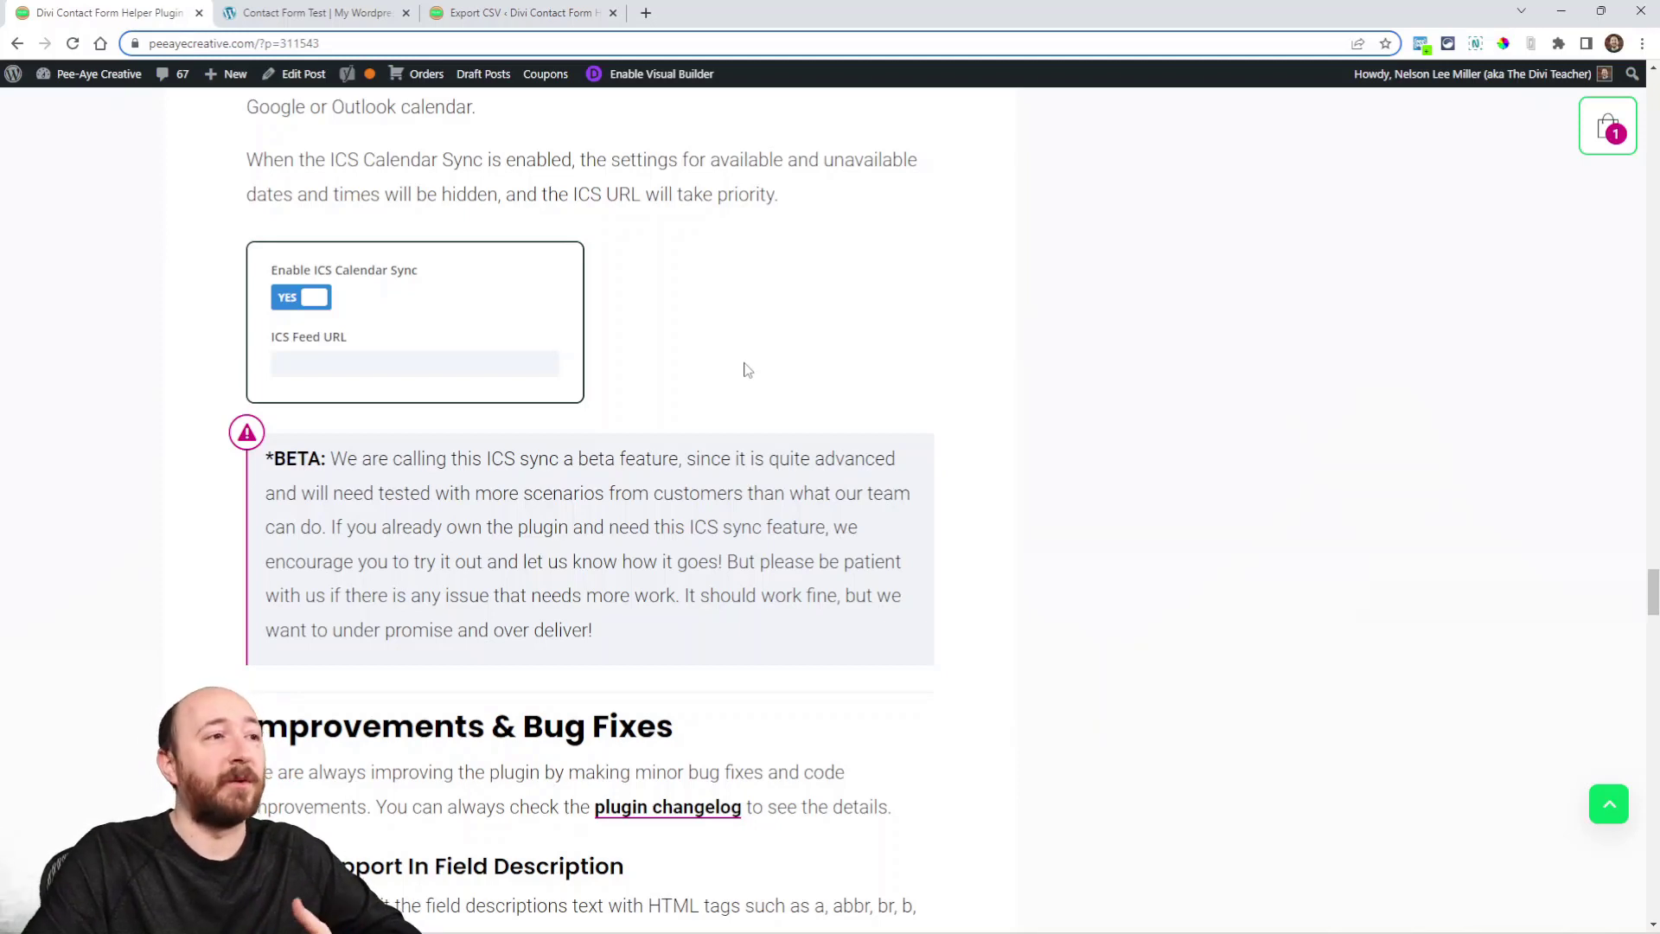
Scroll the post to the Improvements & Bug Fixes heading and HTML Support In Field Description
scroll(831, 475, "up", 2)
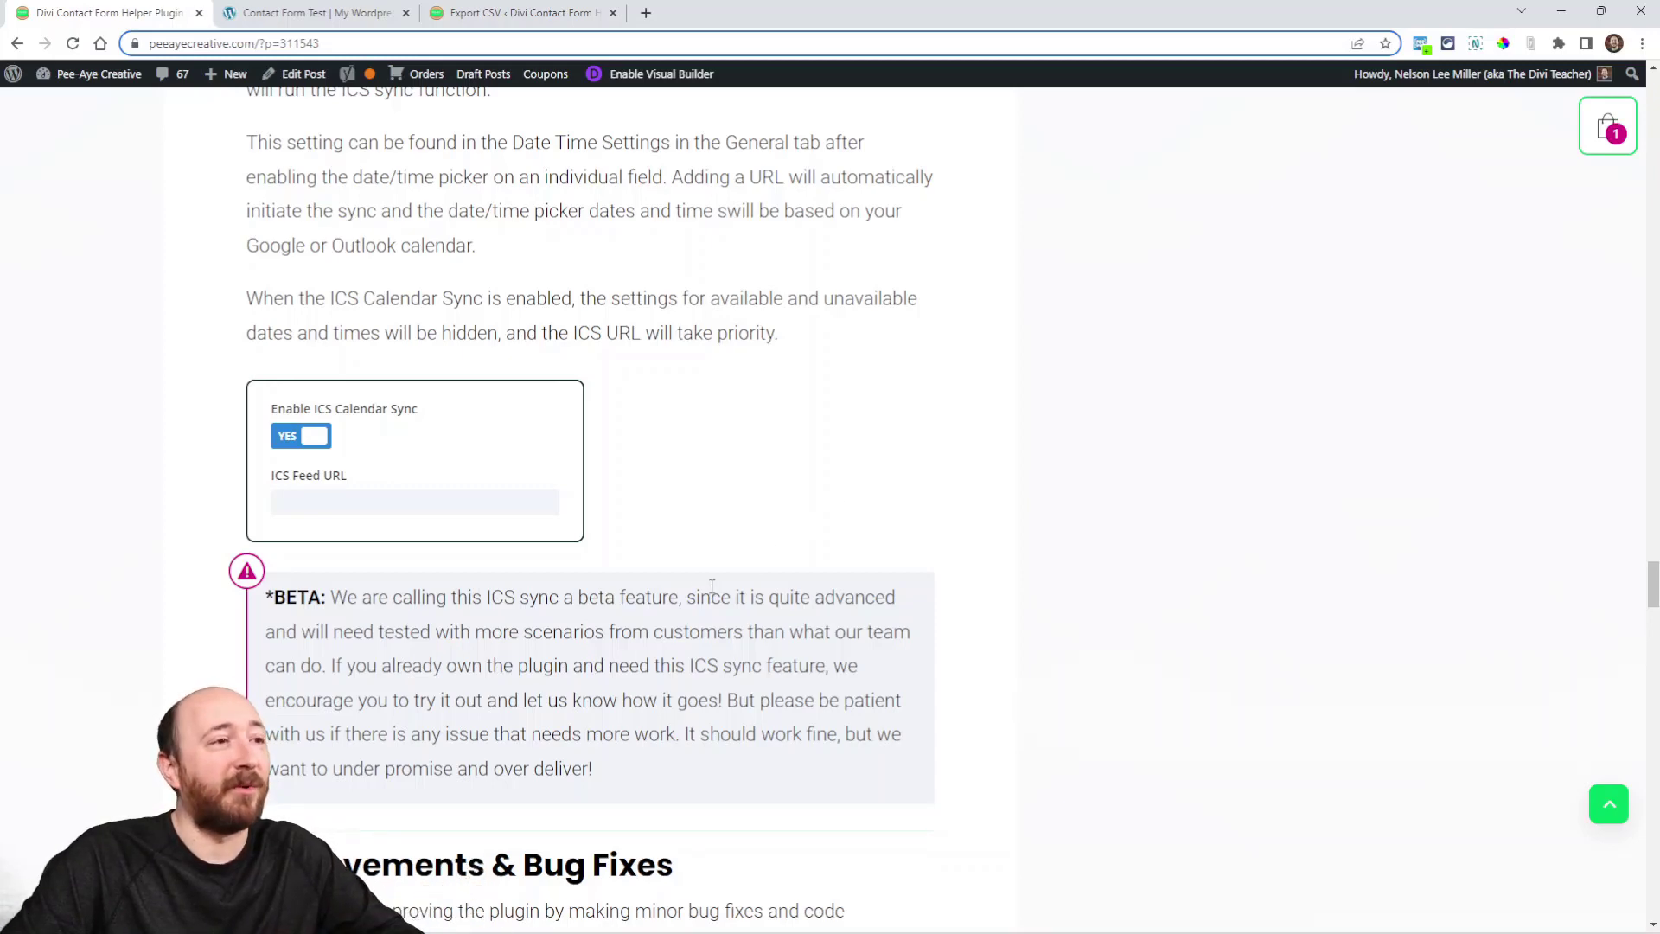
scroll(631, 575, "down", 1)
scroll(742, 587, "down", 3)
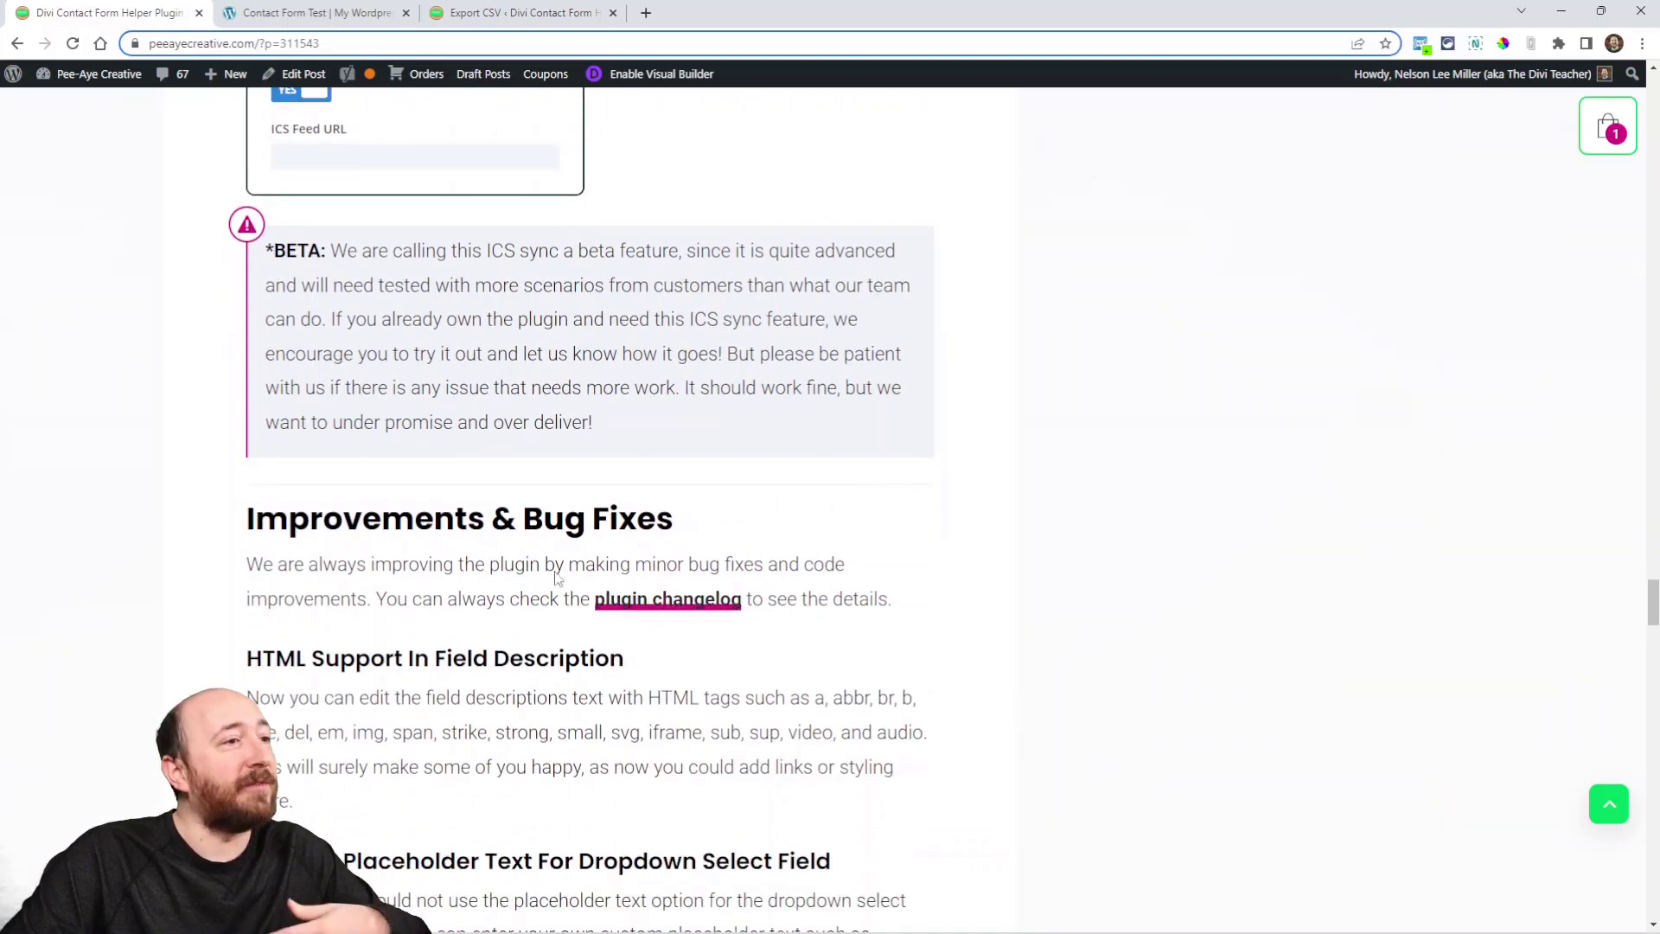
scroll(774, 603, "up", 1)
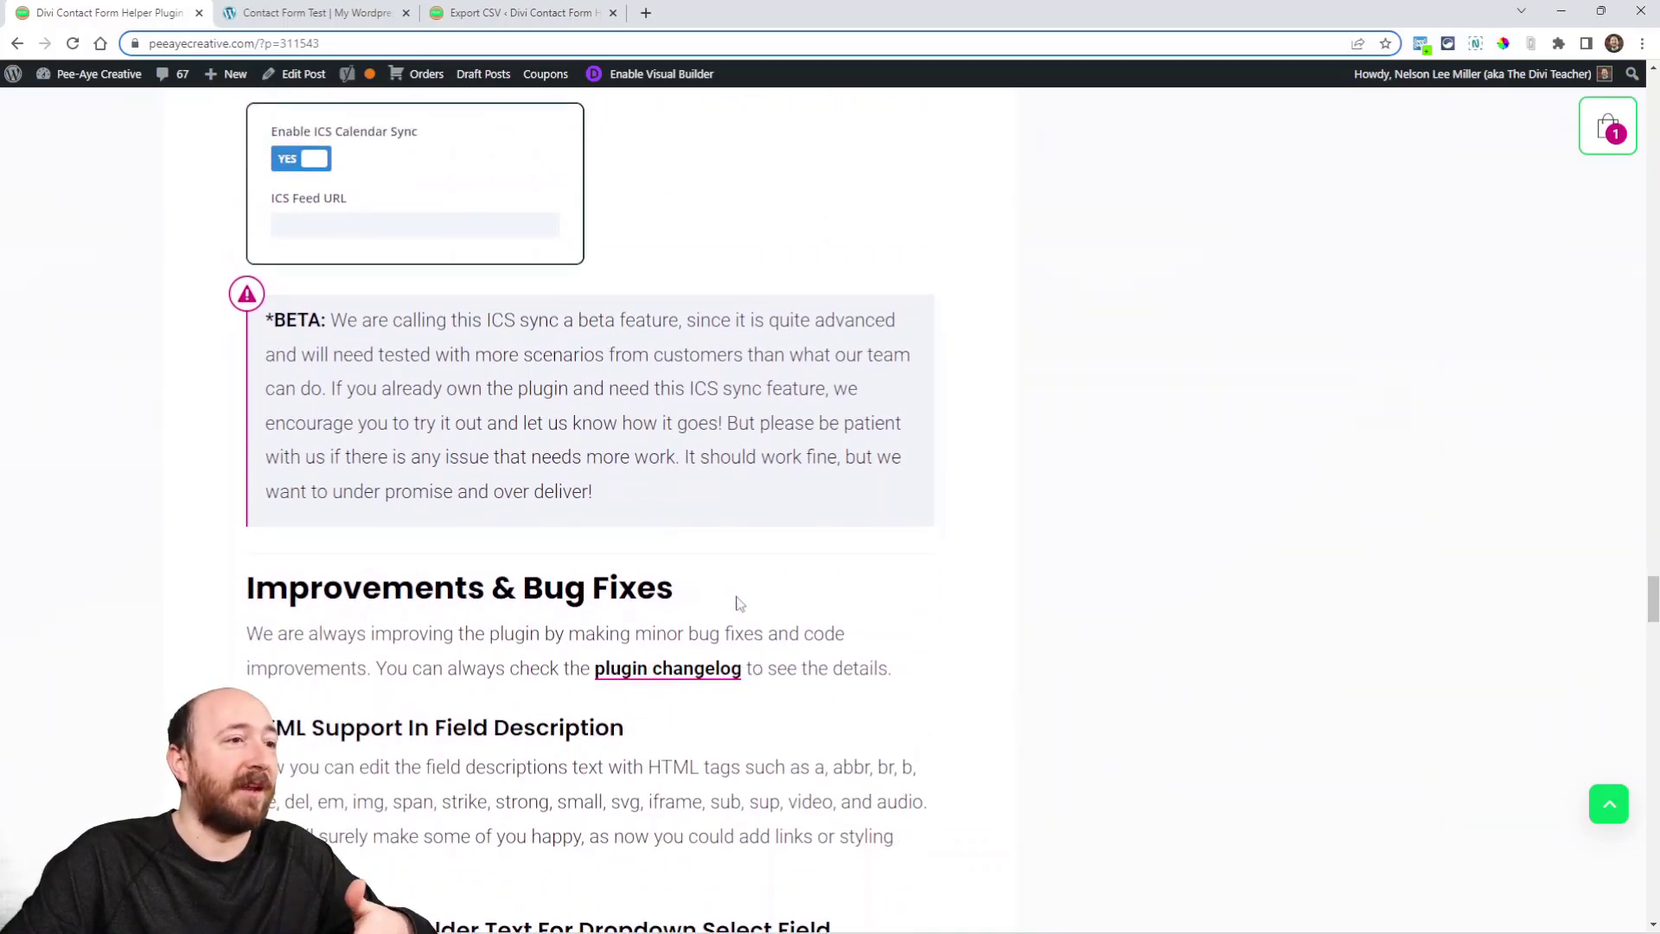